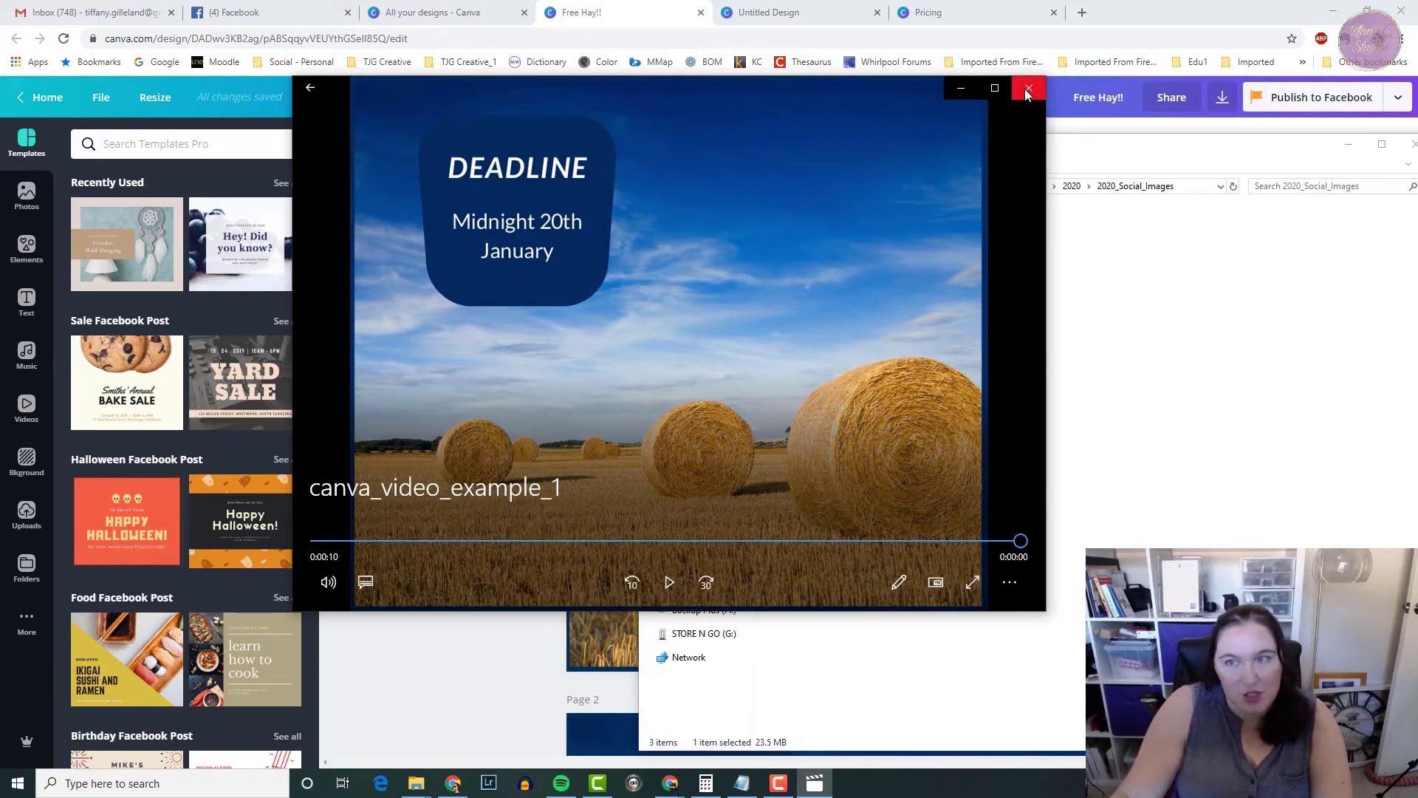
Minimise the example video and the 2020_Social_Images folder window to get back to the browser
left_click(960, 88)
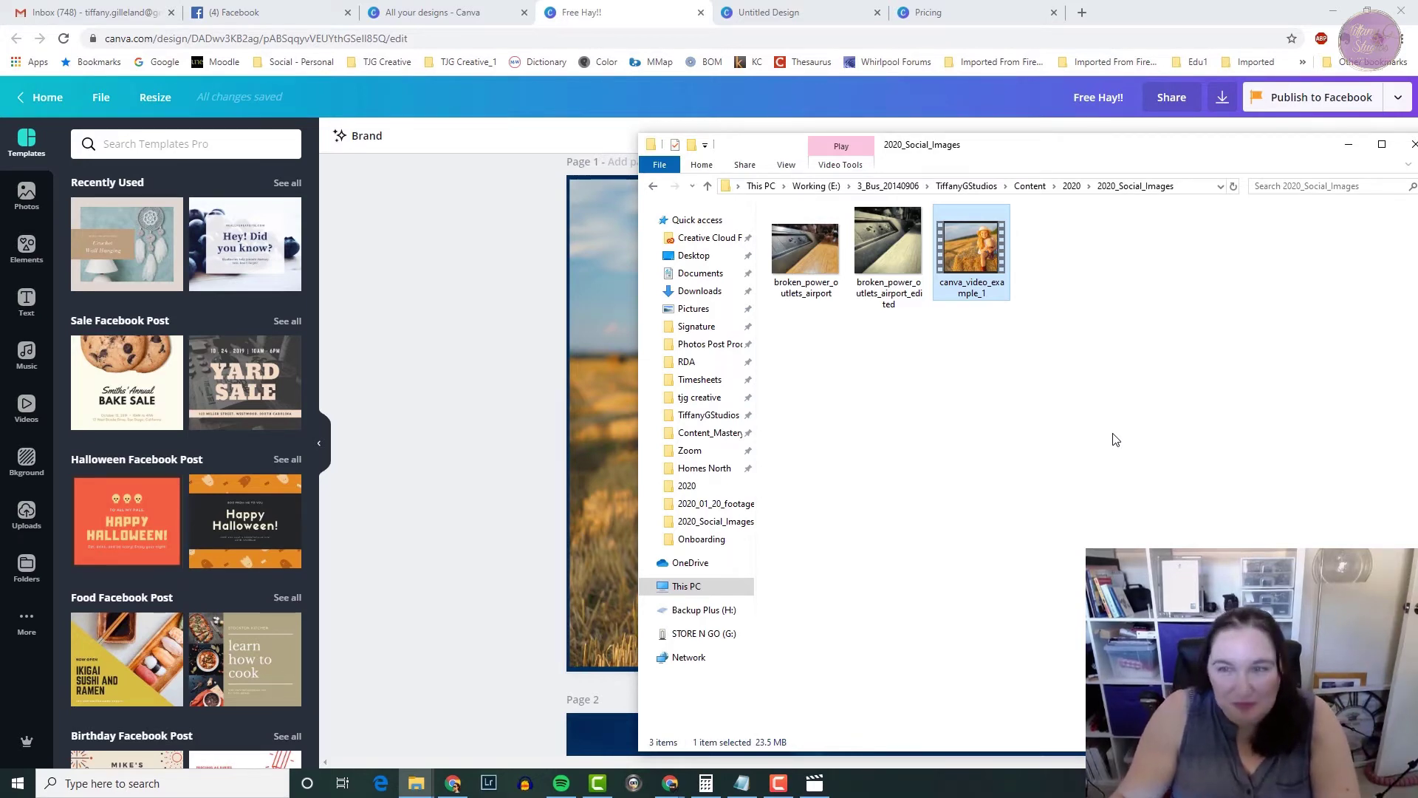
left_click_drag(1204, 154, 1047, 151)
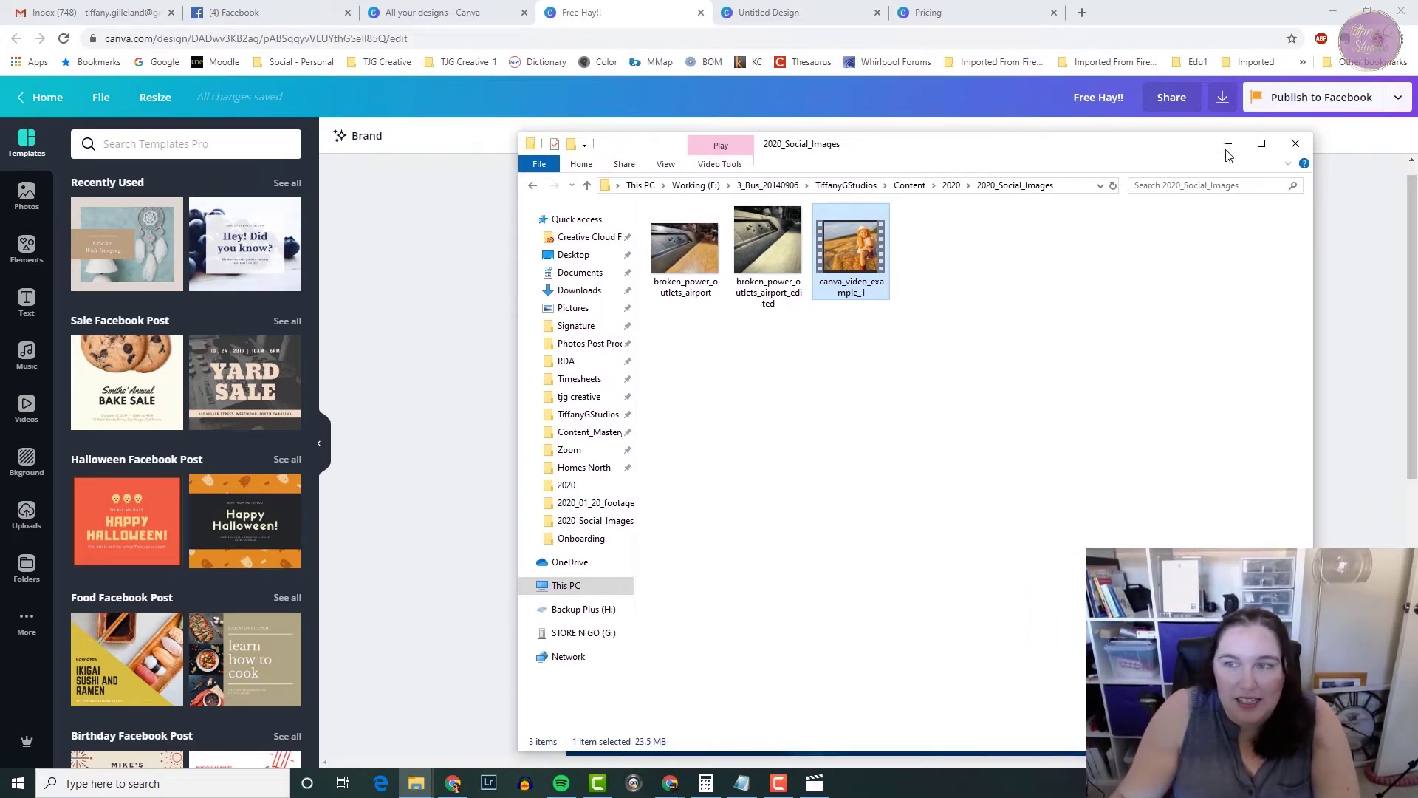
left_click(1229, 145)
Log in to Canva with the saved account credentials
left_click(439, 12)
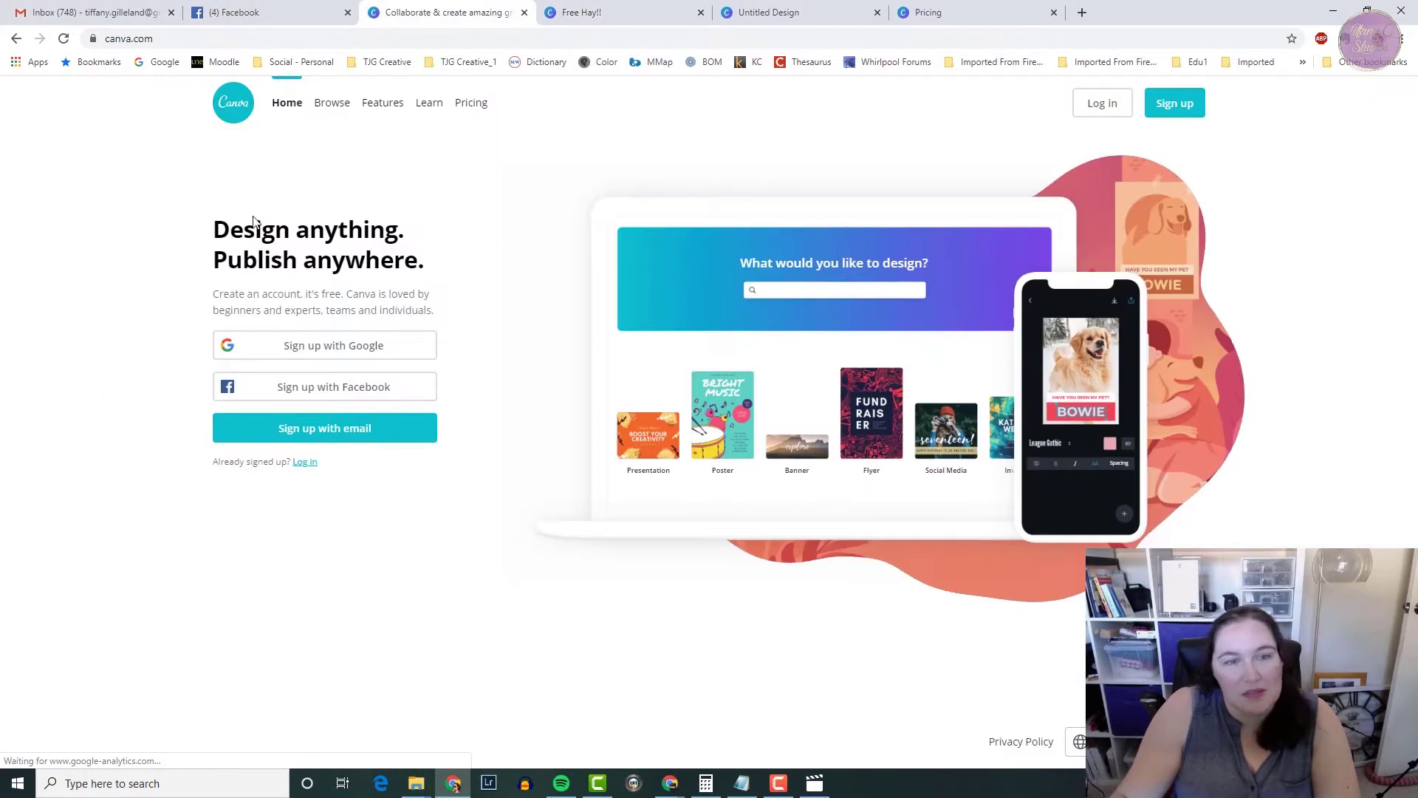
left_click(1098, 106)
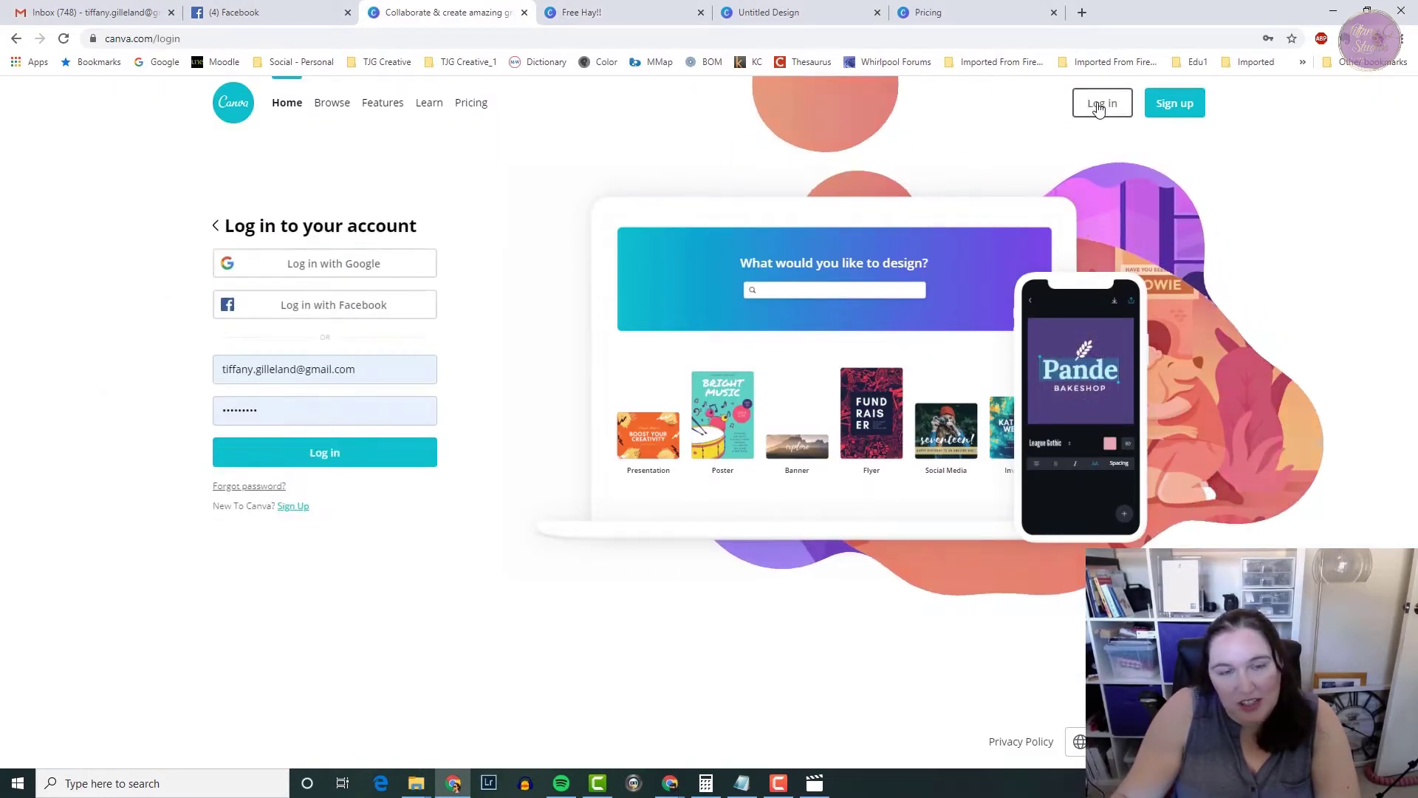
left_click(333, 454)
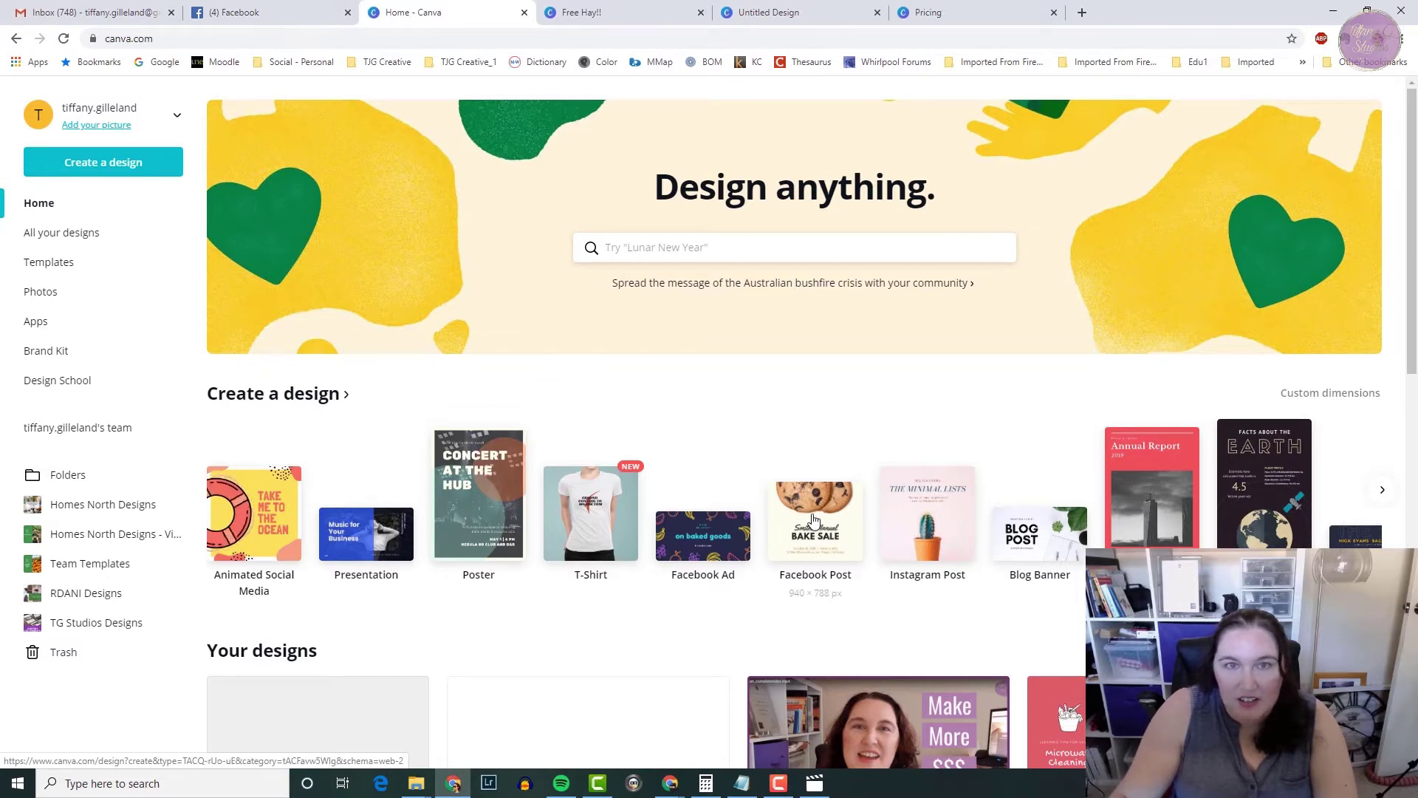
Go to the "Free Hay!!" design and choose Animation as its download file type
left_click(598, 9)
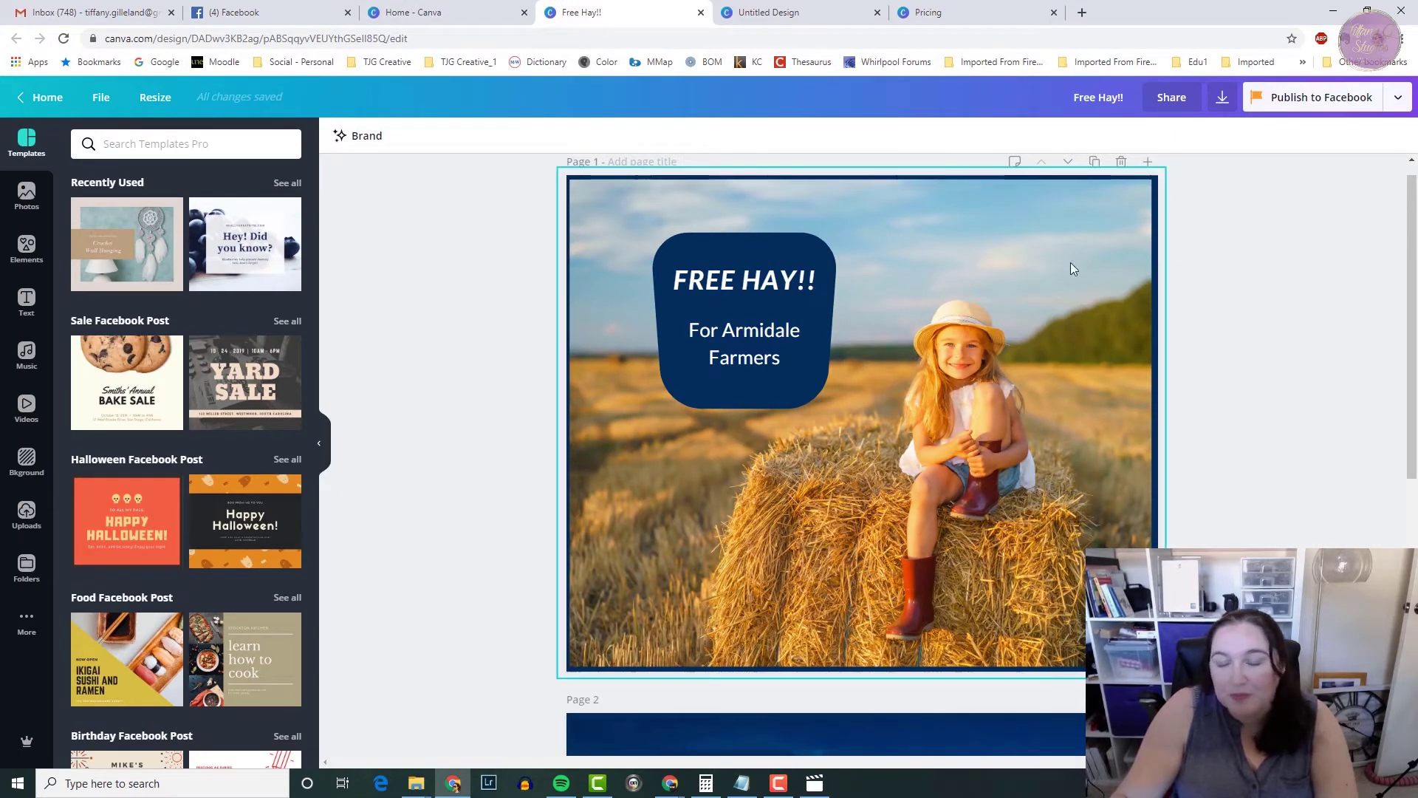
scroll(1070, 264, "down", 6)
scroll(1102, 365, "up", 6)
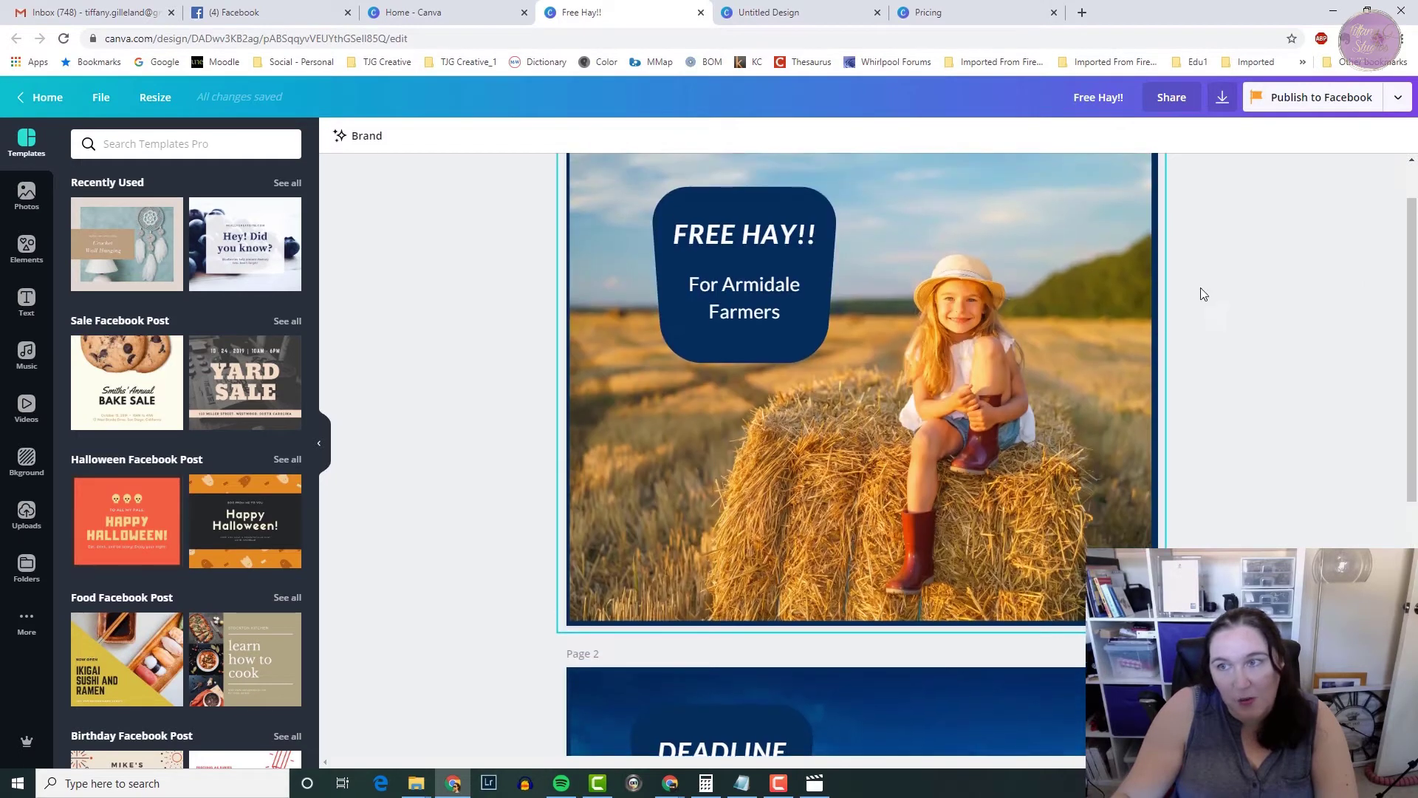
left_click(1223, 98)
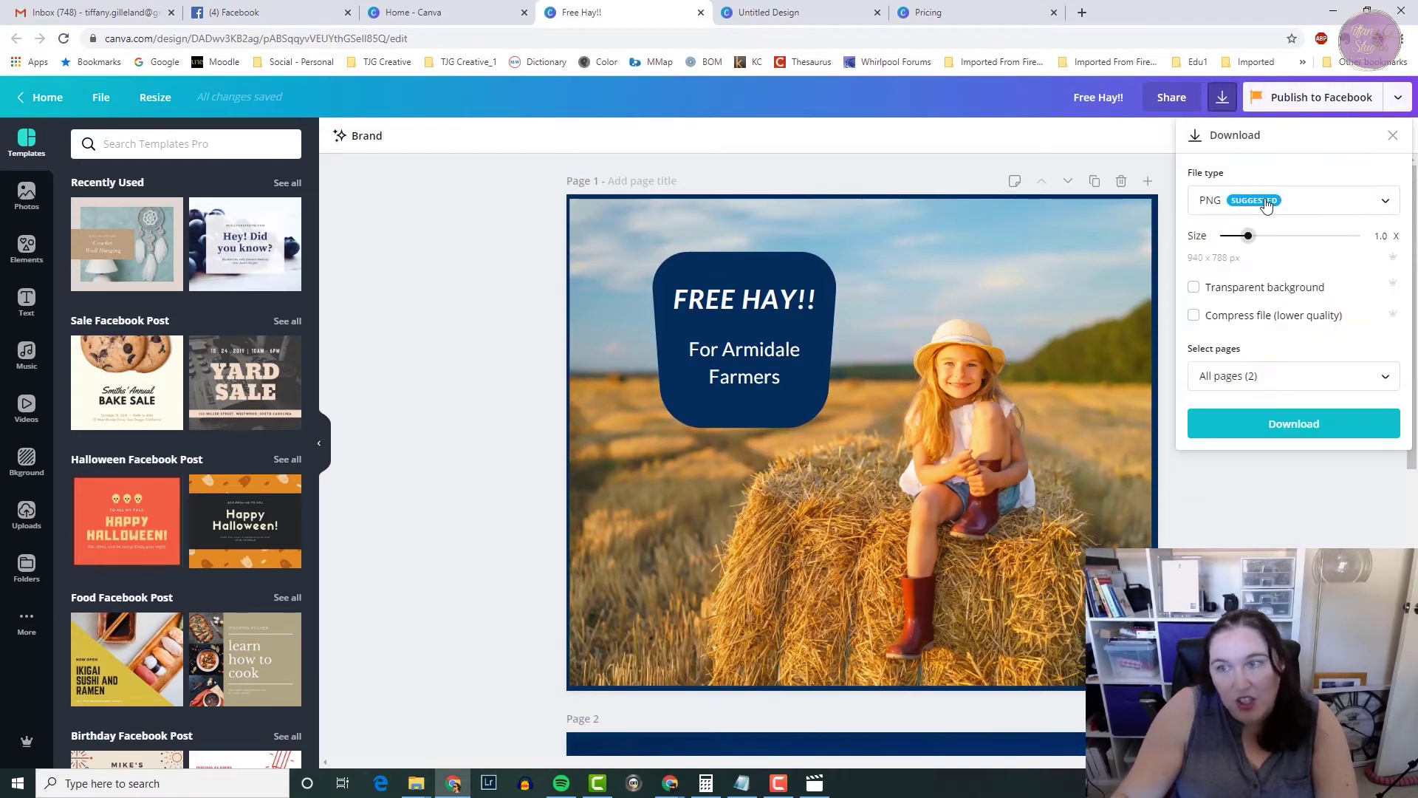
left_click(1291, 201)
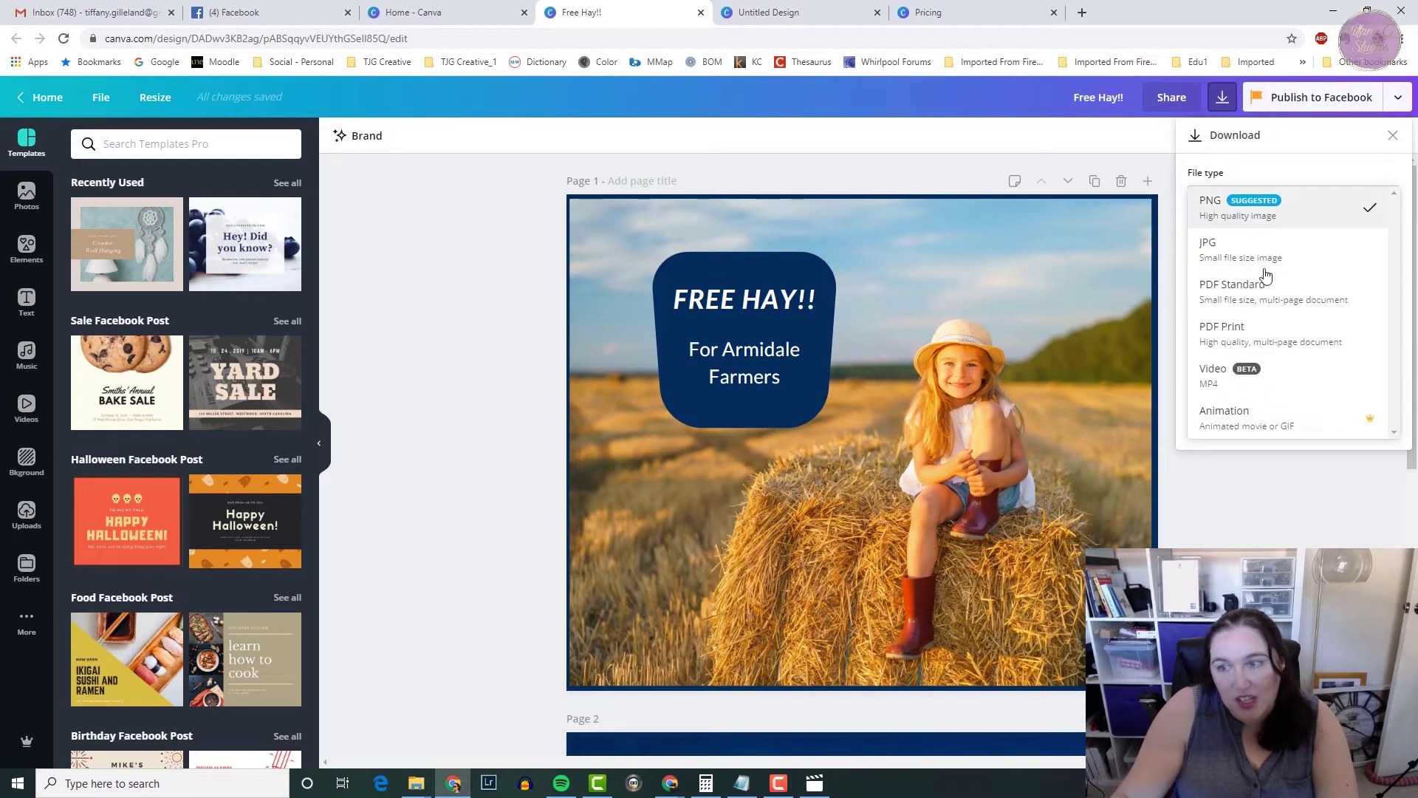
left_click(1249, 418)
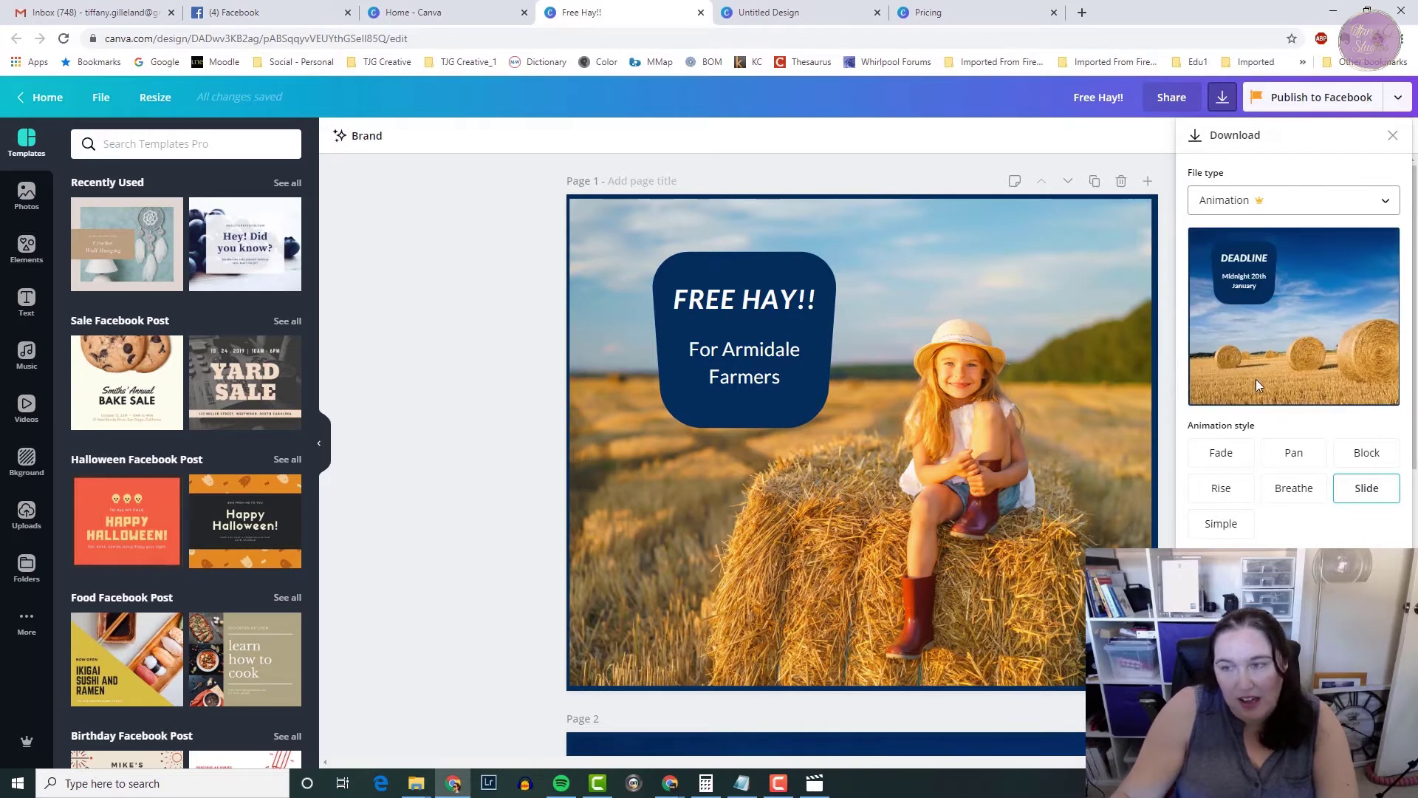
Preview the Breathe, Pan and Fade animation styles for the "Free Hay!!" design
left_click(1291, 497)
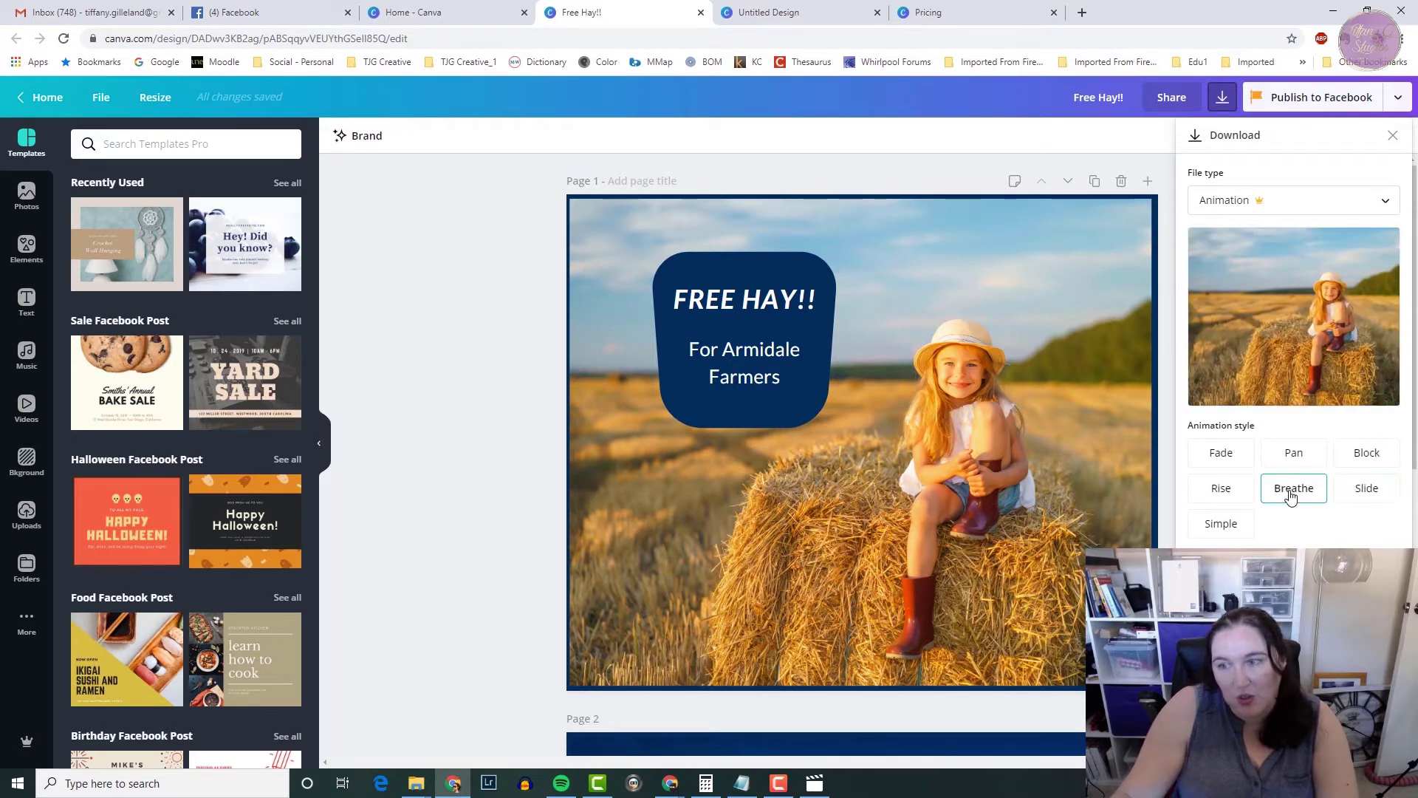
left_click(1295, 455)
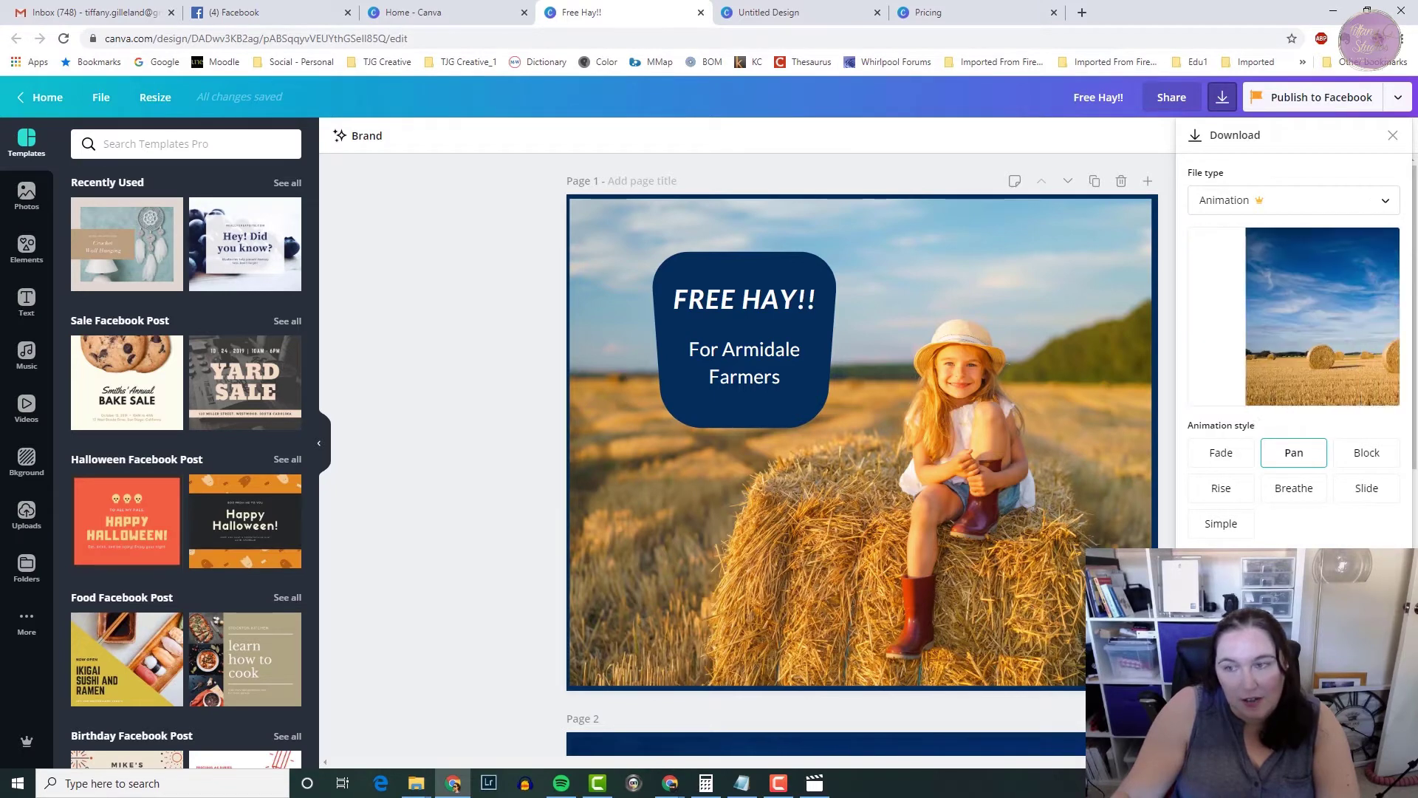
left_click(1224, 455)
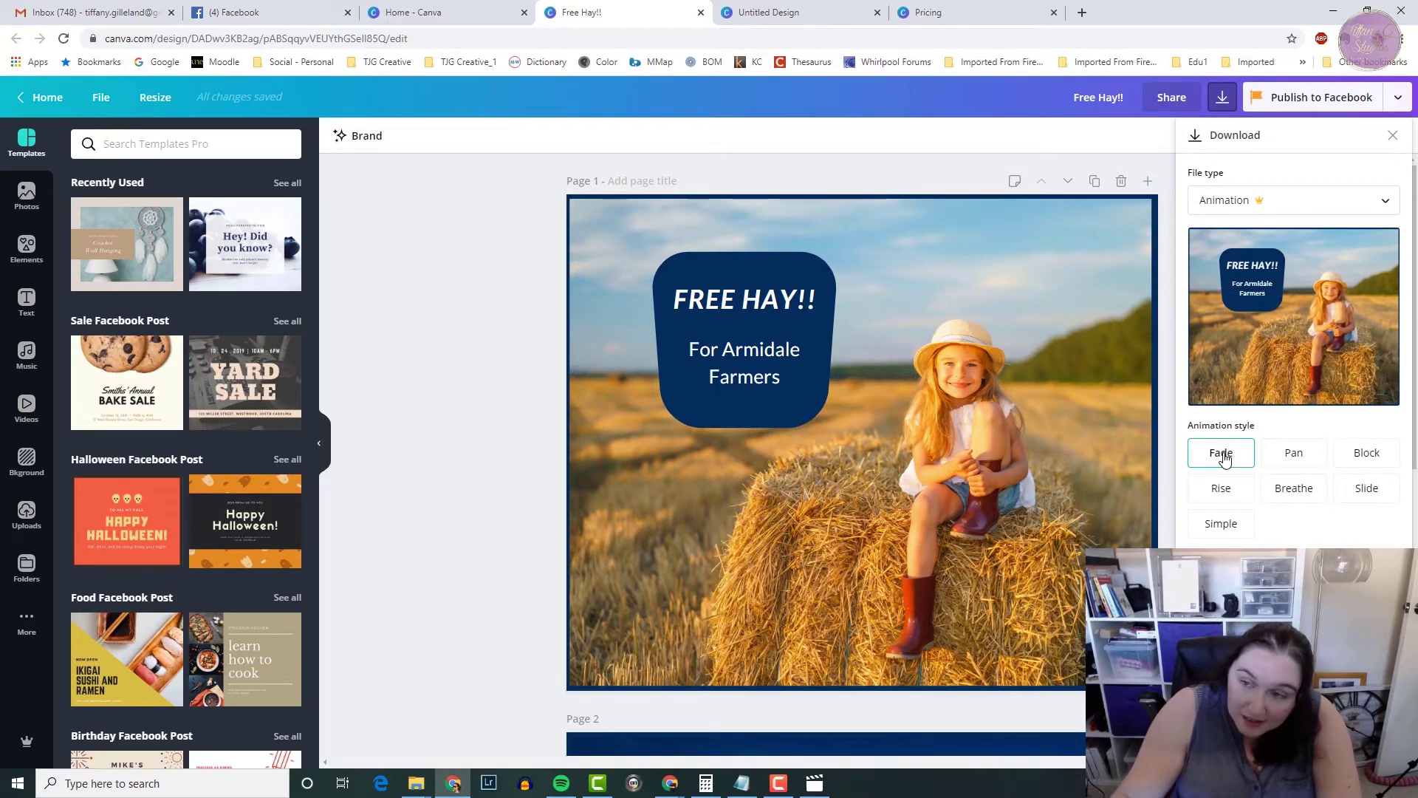
Compare the Video and Animation download options for the "Free Hay!!" design and close them without downloading
left_click(1317, 206)
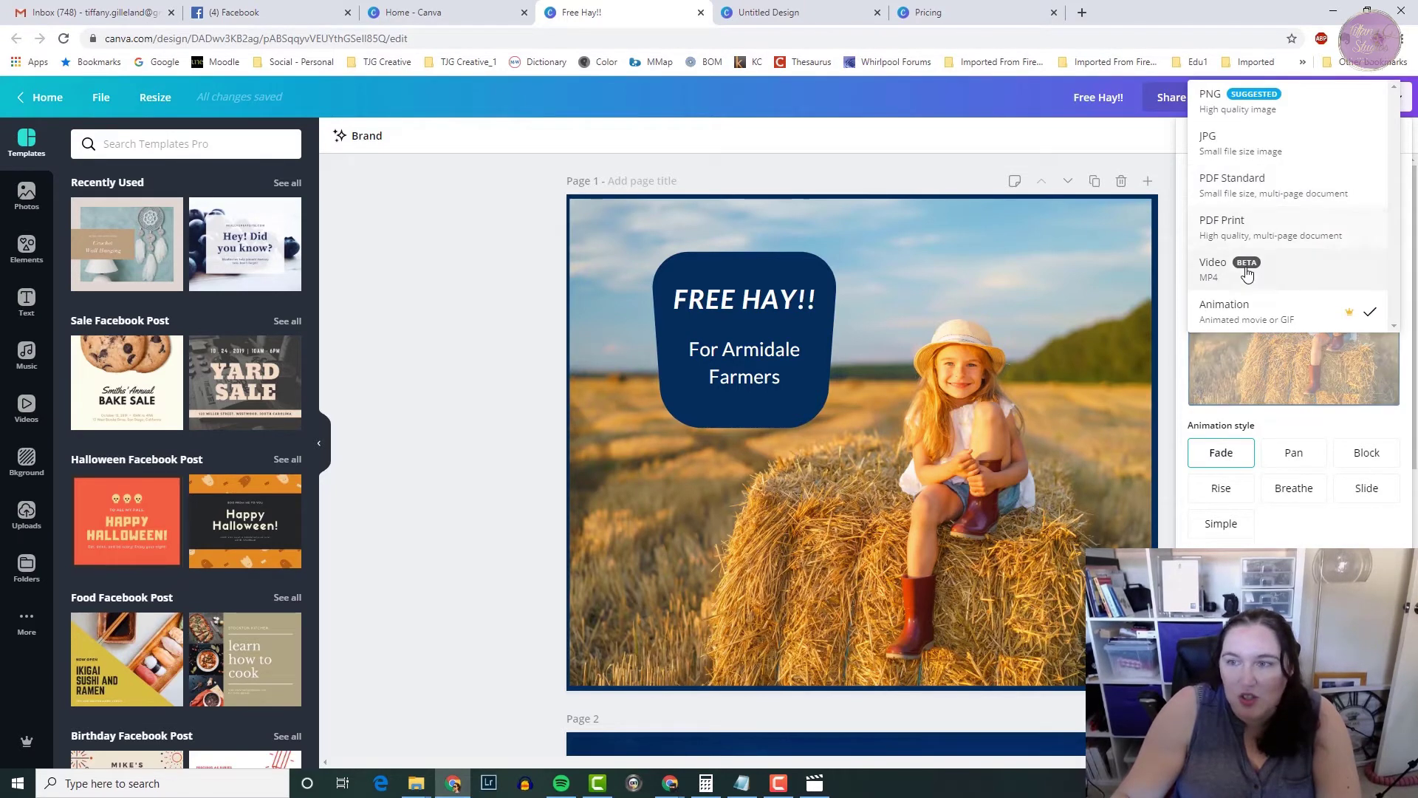
left_click(1229, 275)
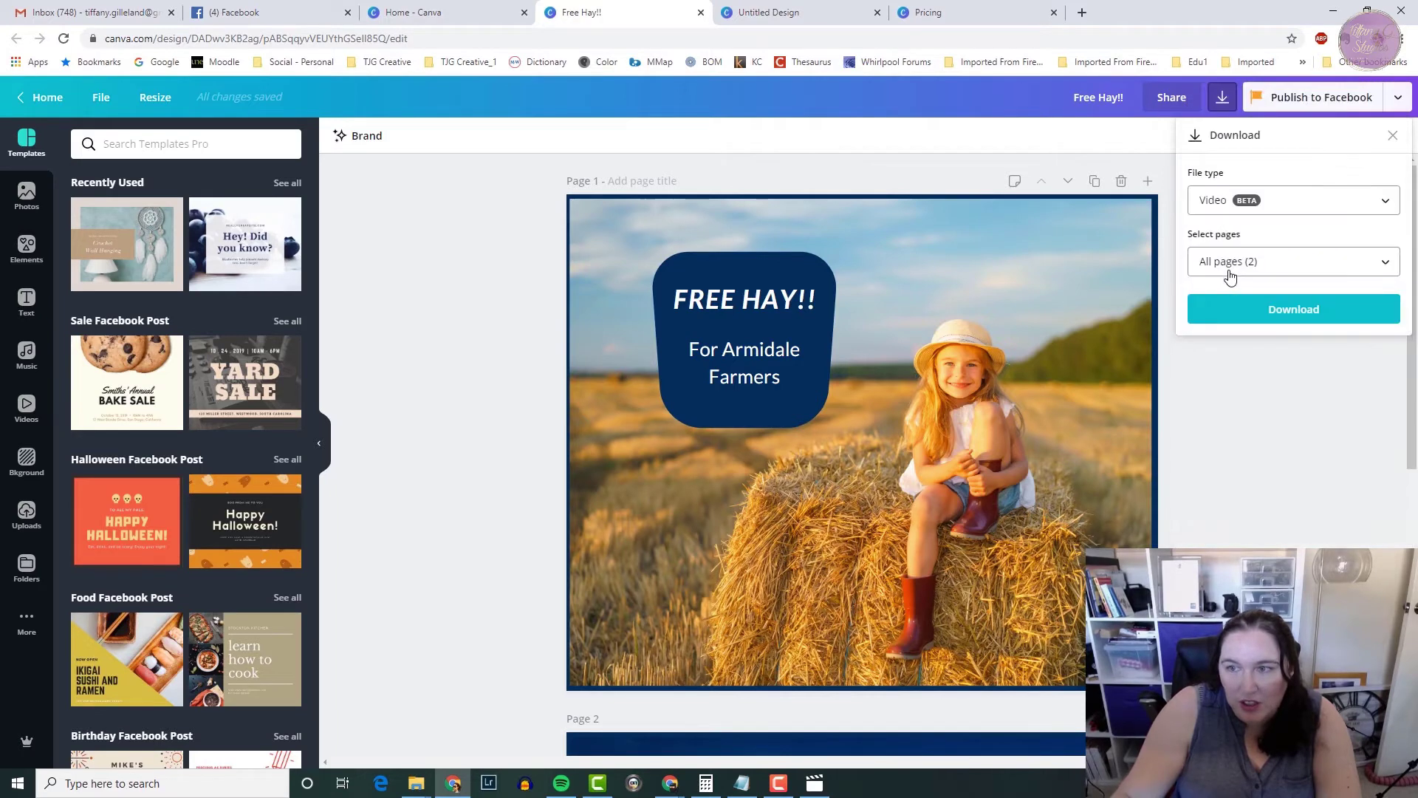
left_click(1322, 200)
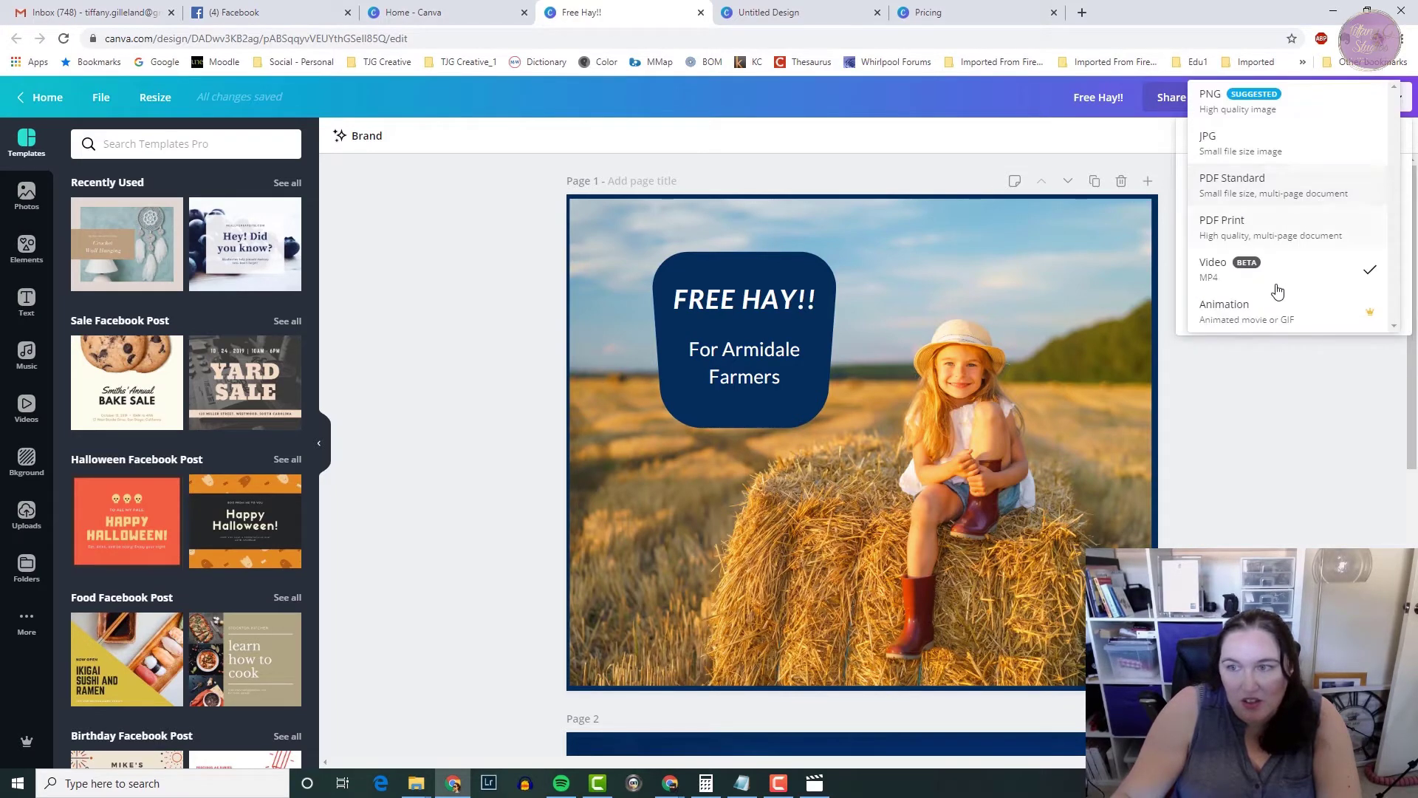
left_click(1258, 312)
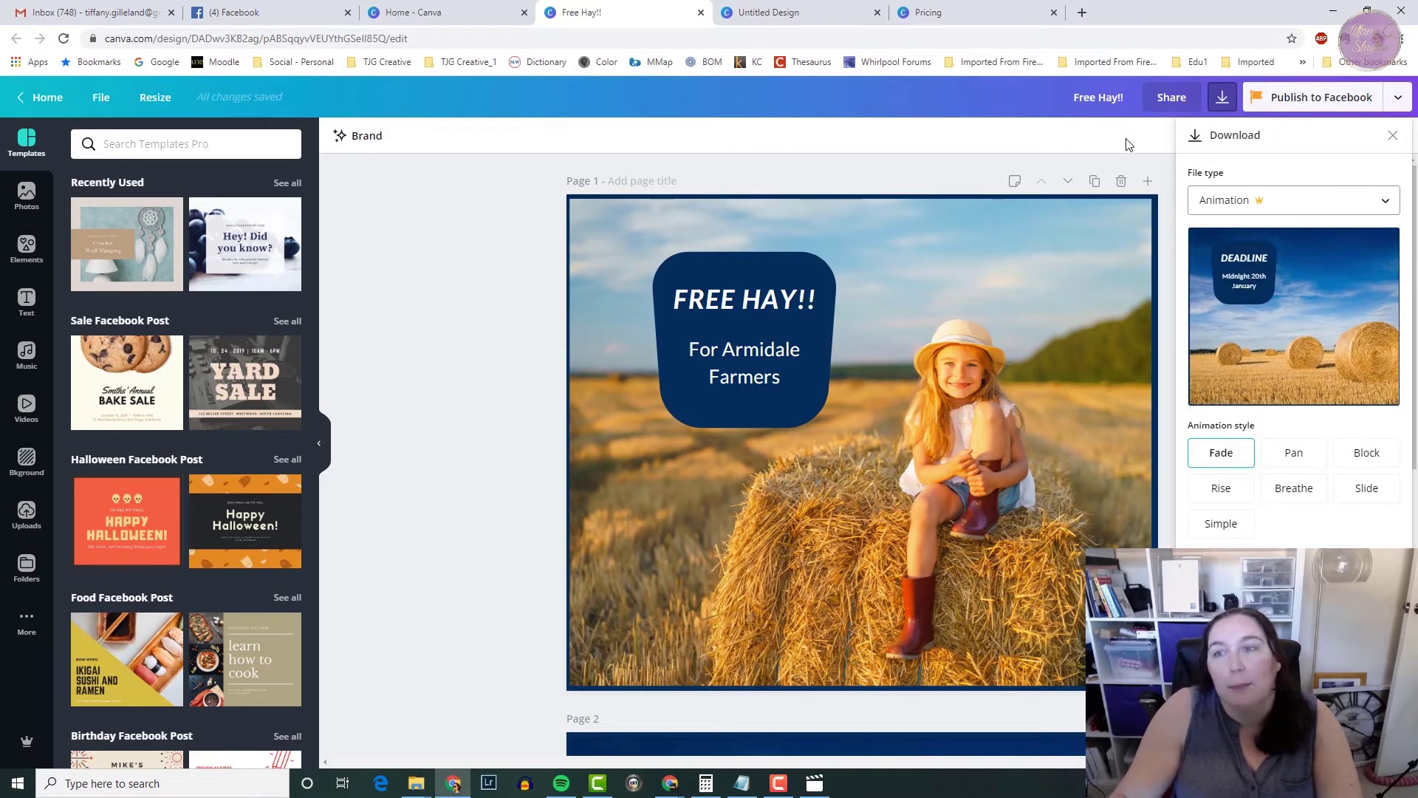
left_click(1393, 138)
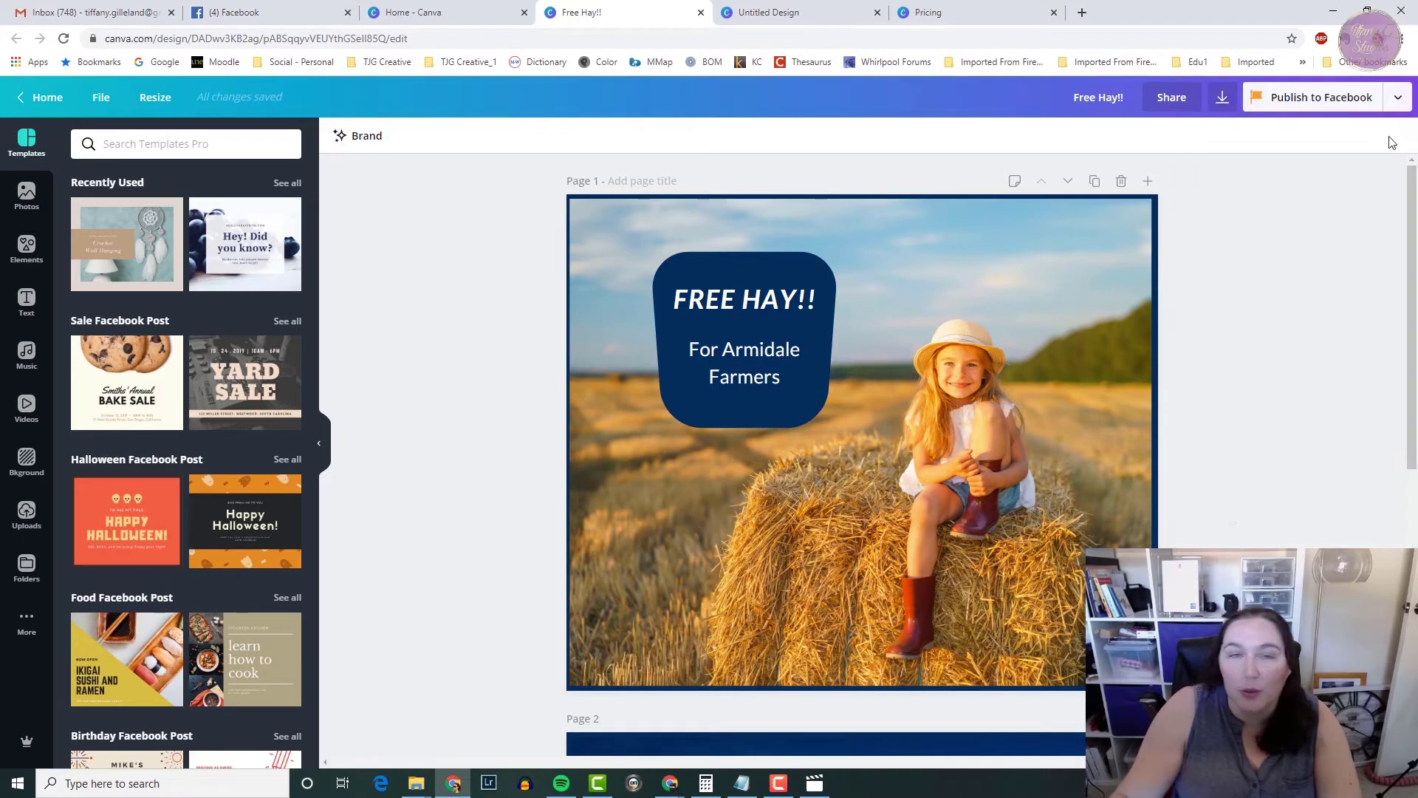
Return to the Canva home page and create a blank Instagram Post design
left_click(475, 13)
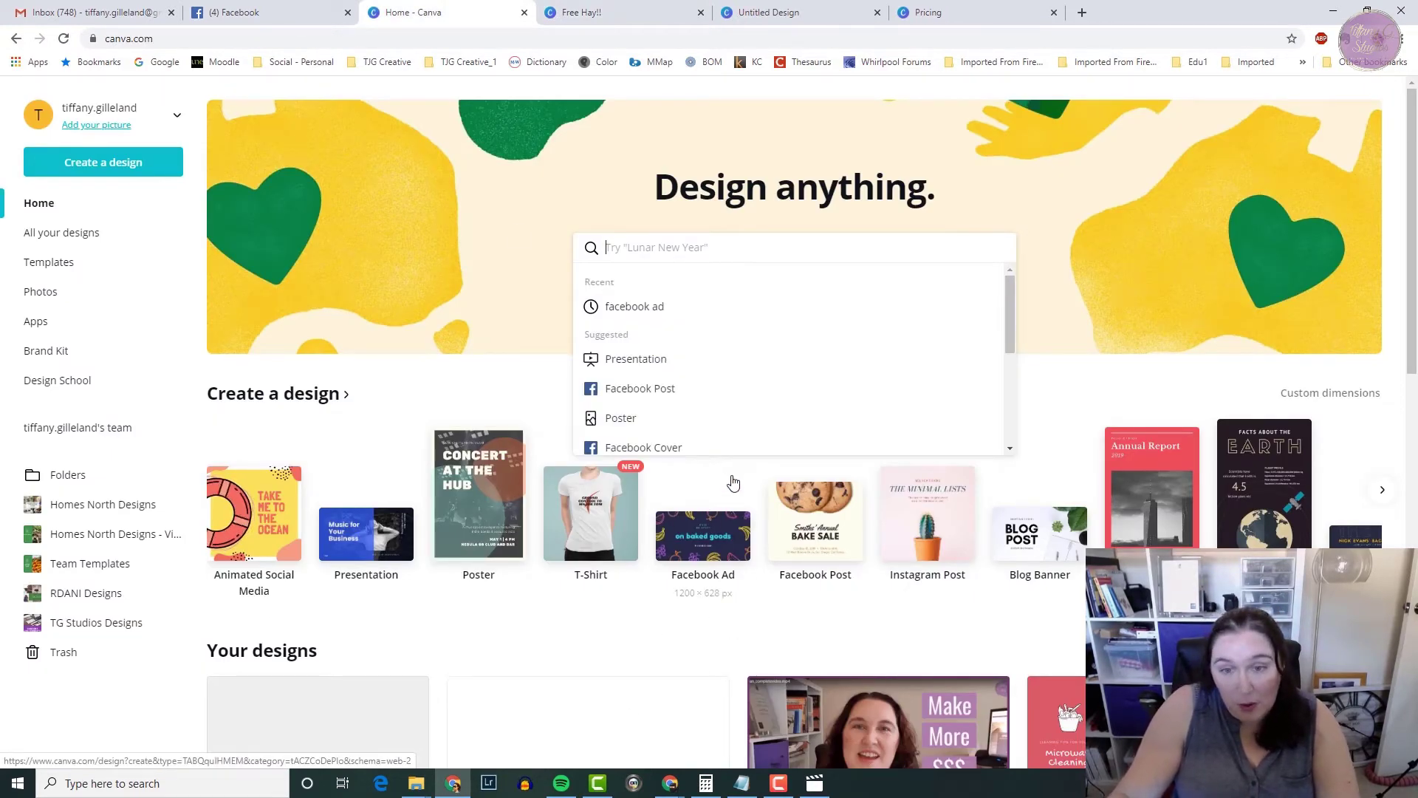
left_click(536, 385)
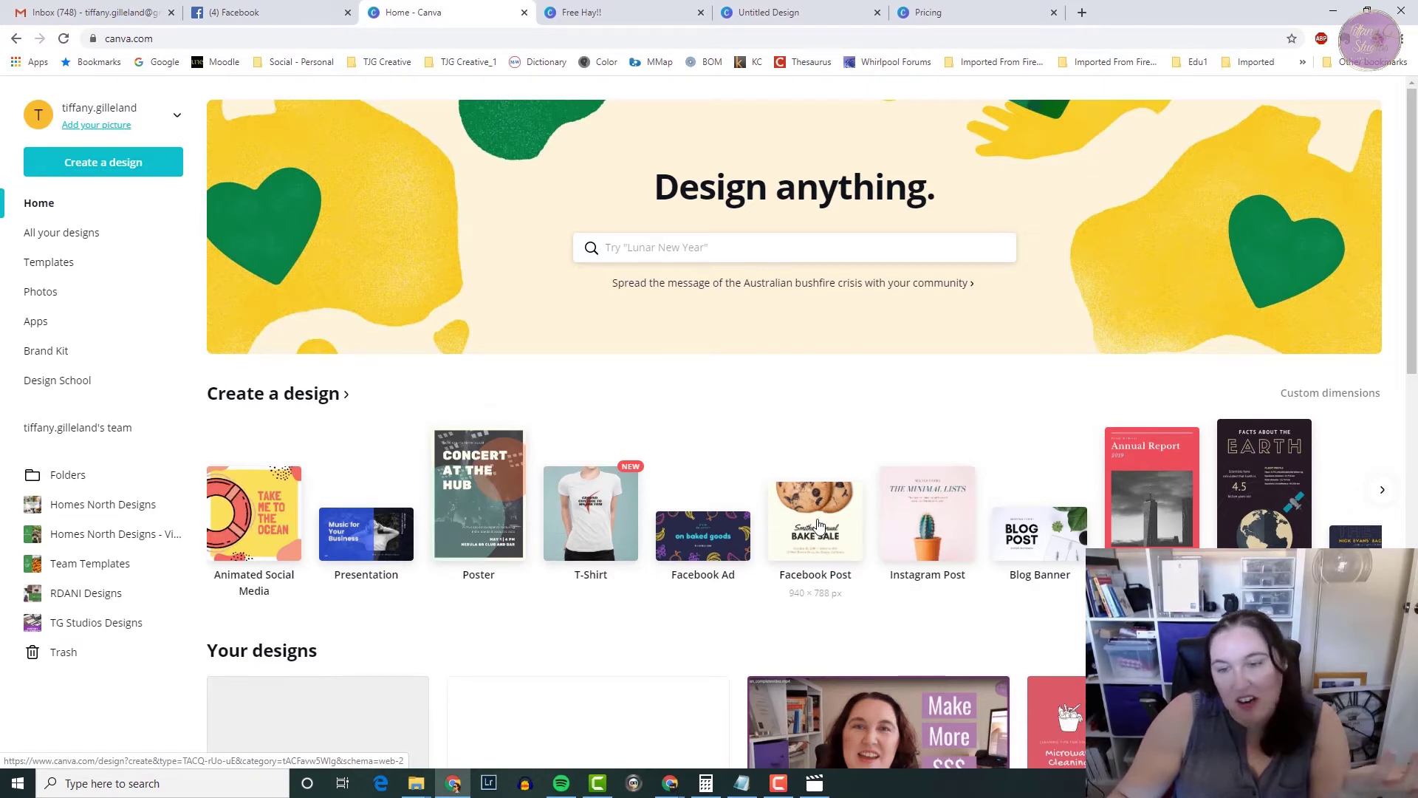
left_click(916, 511)
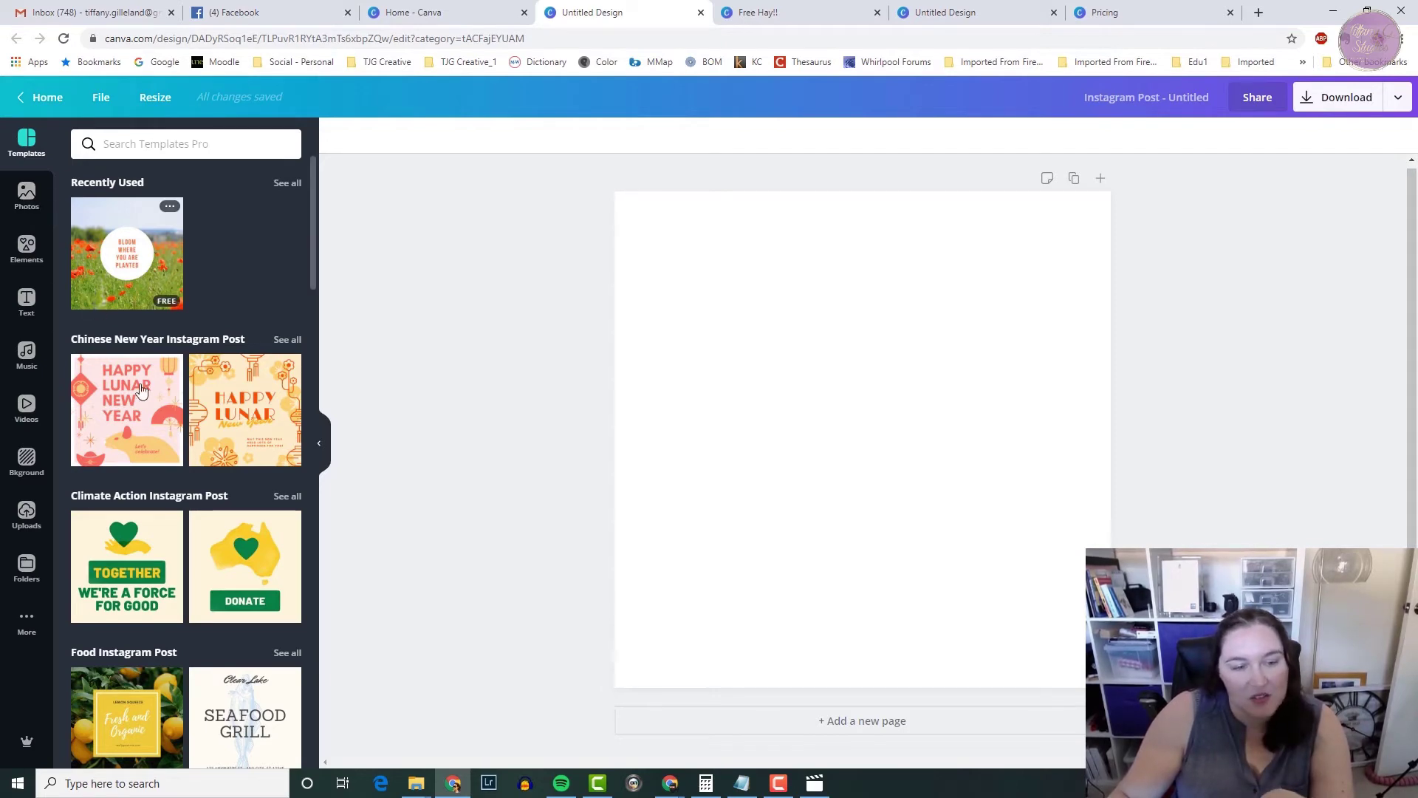
Apply the pink "End of Season Sale!" template from the Sale Instagram Post templates to the blank page
scroll(146, 416, "down", 5)
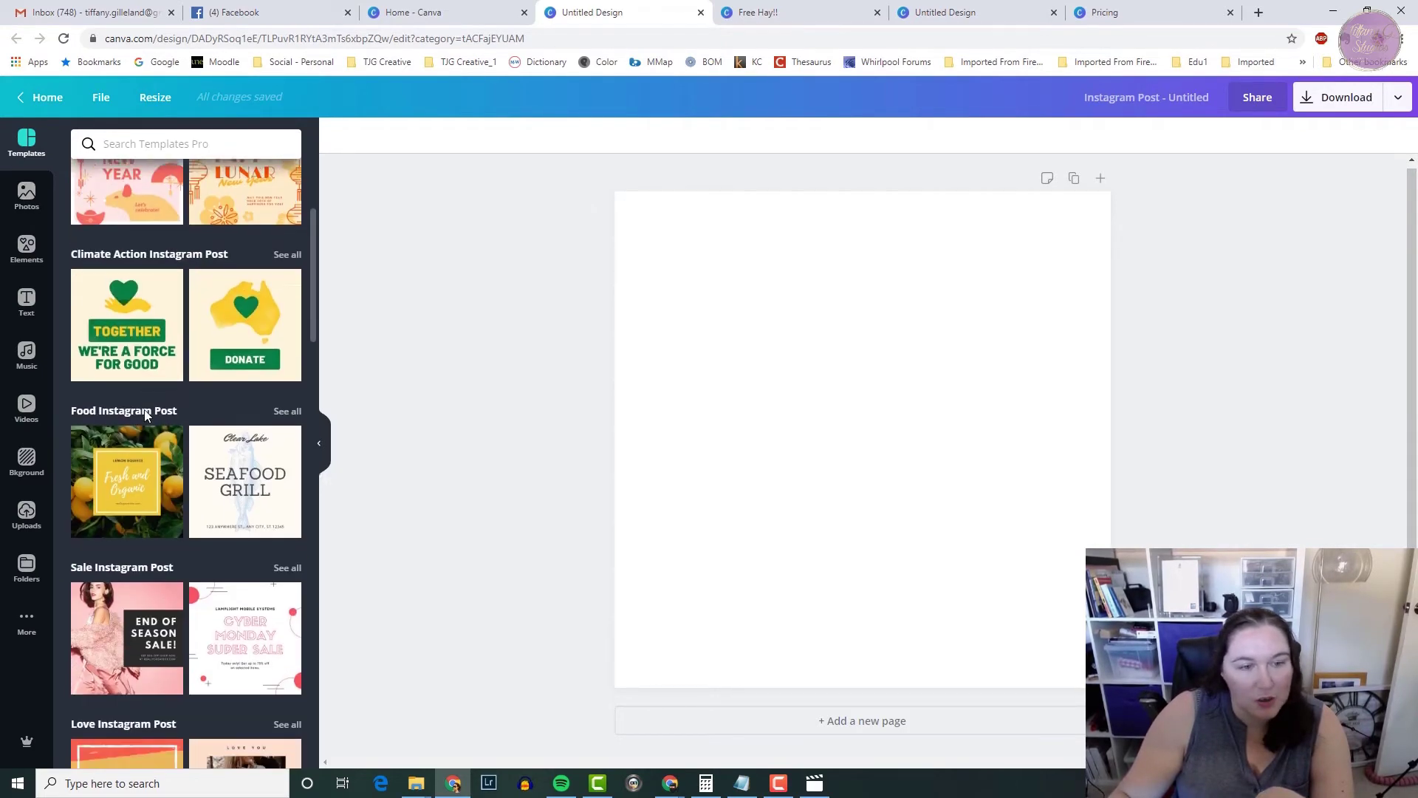
scroll(118, 420, "down", 2)
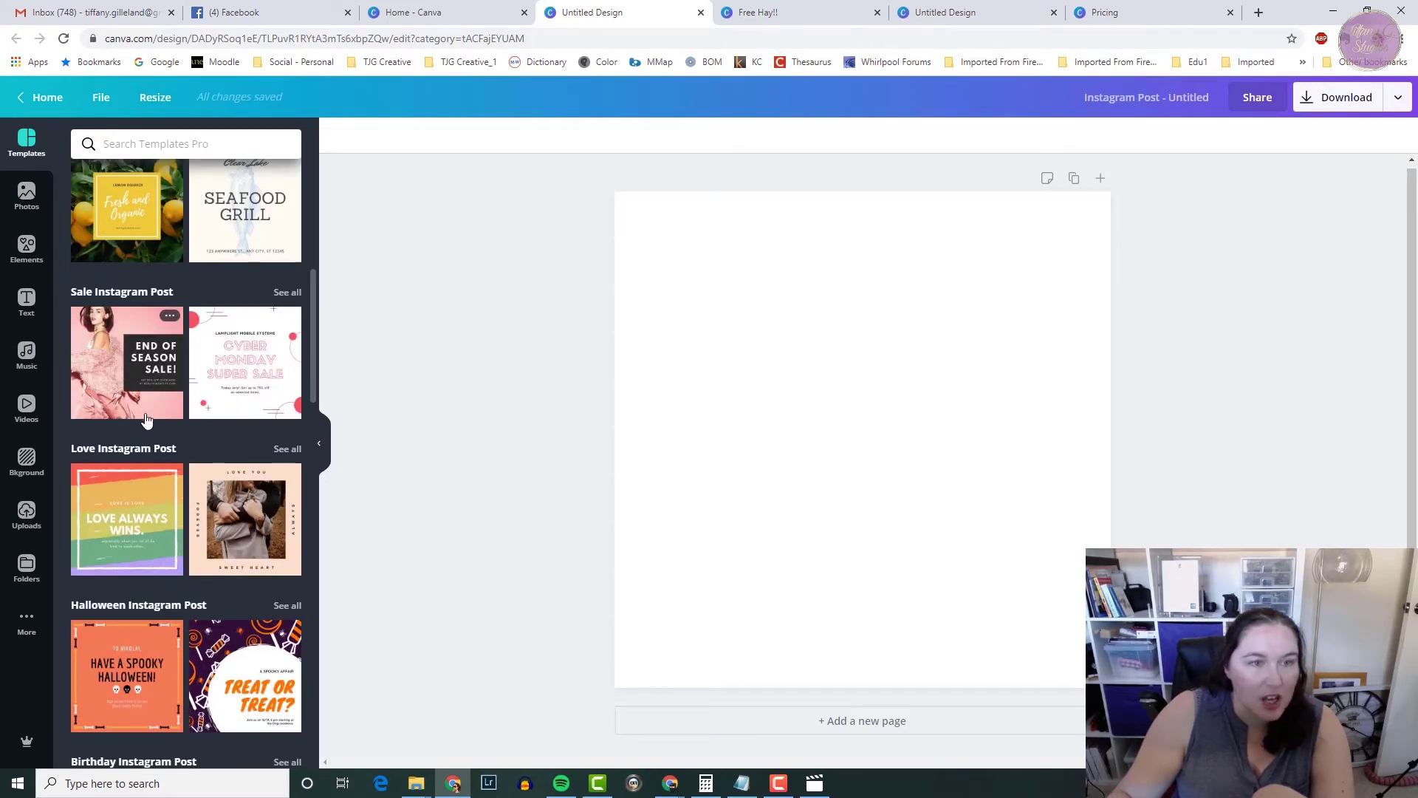
left_click(103, 359)
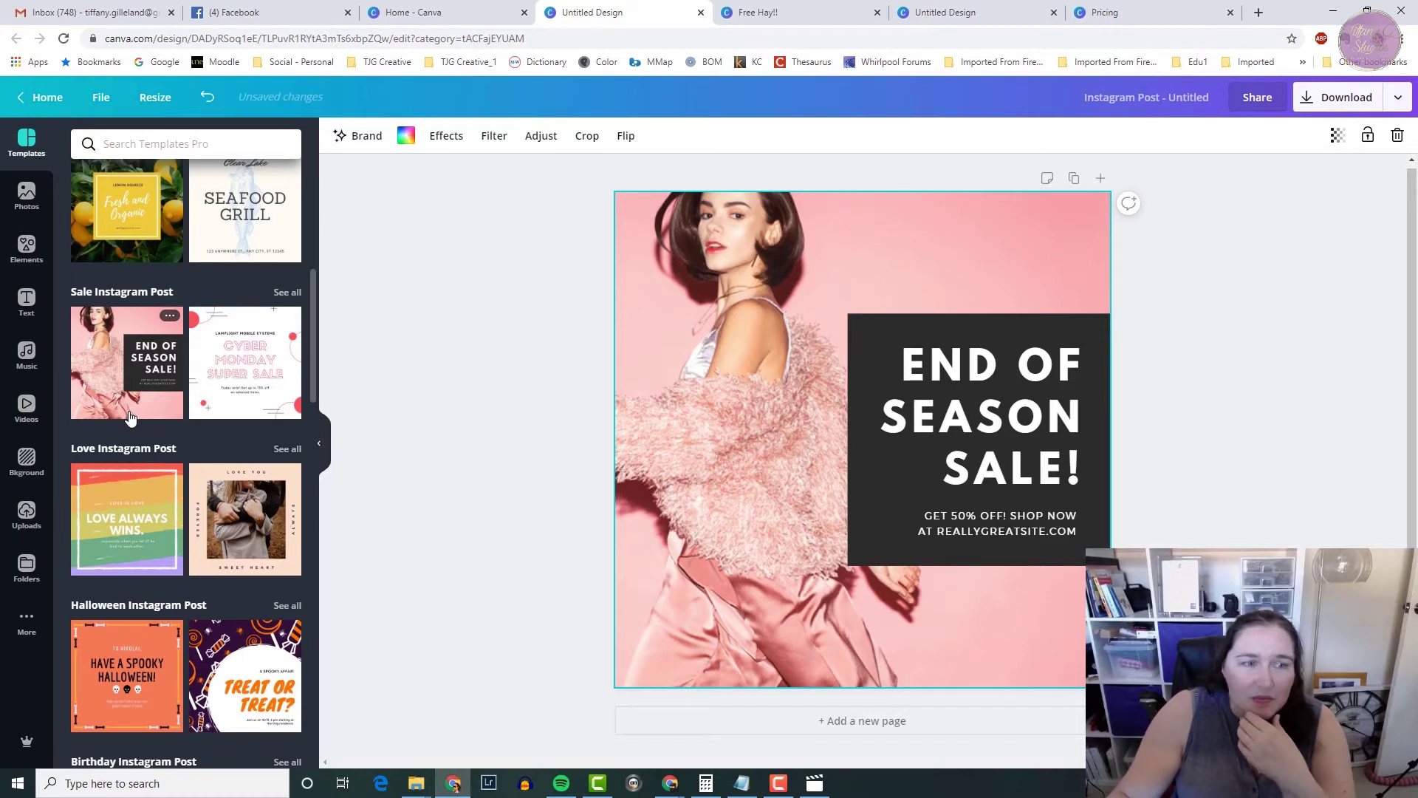
Replace the template's background photo with the uploaded portrait in the blue top, and swap that for the uploaded yellow leaf photo
left_click(26, 510)
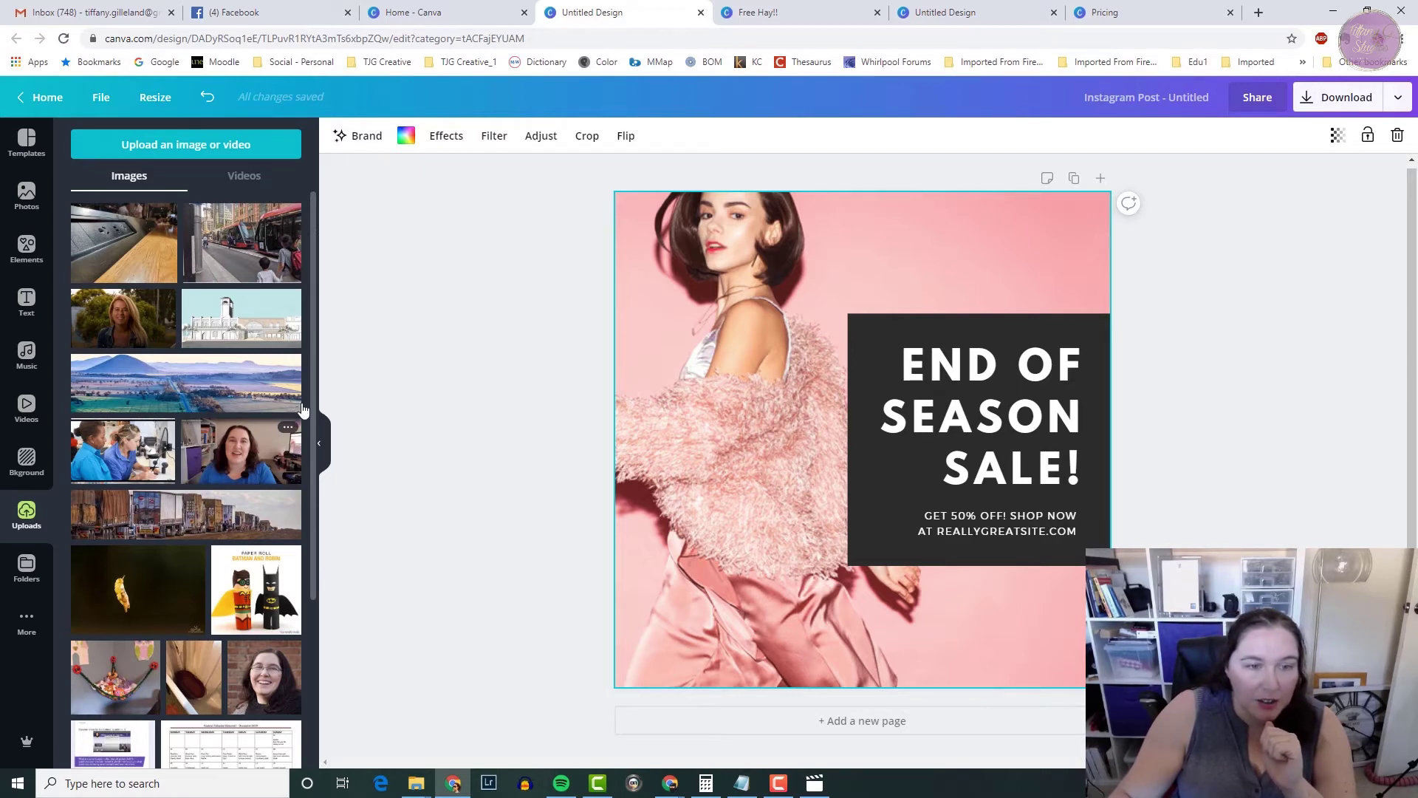
left_click_drag(299, 421, 621, 225)
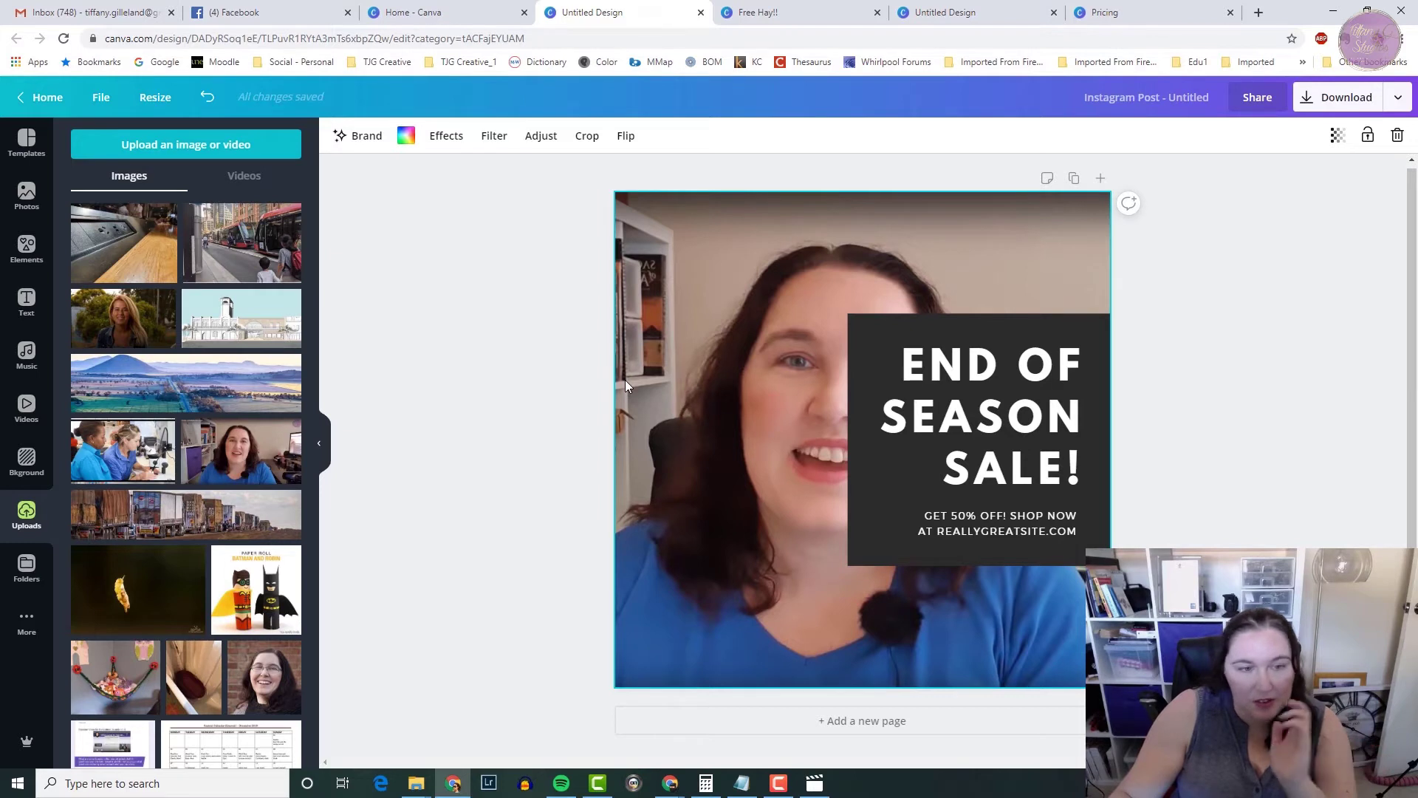
left_click_drag(135, 602, 783, 316)
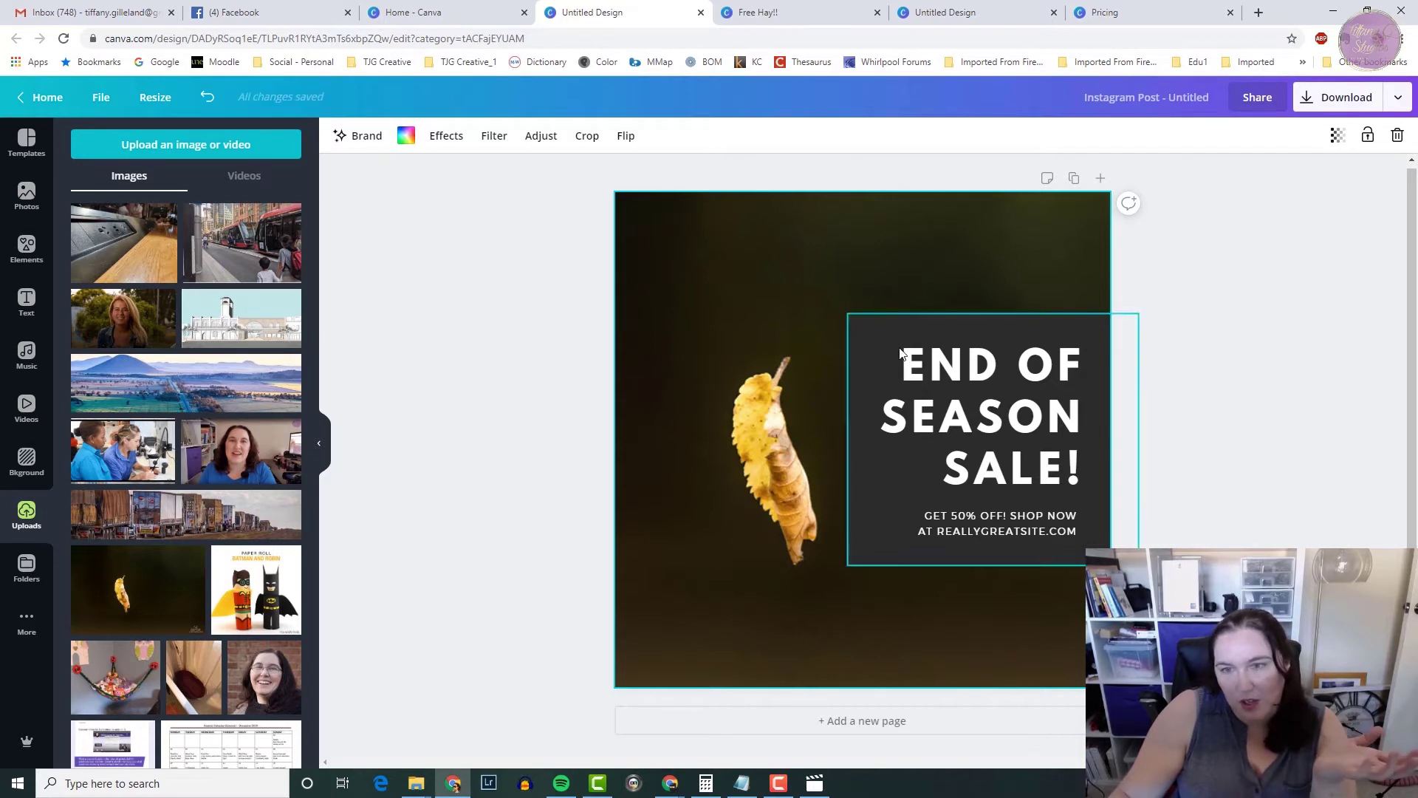
Recolour the dark box behind the sale text with the medium purple from the TG_Studios_Brand_Colours palette
left_click(888, 337)
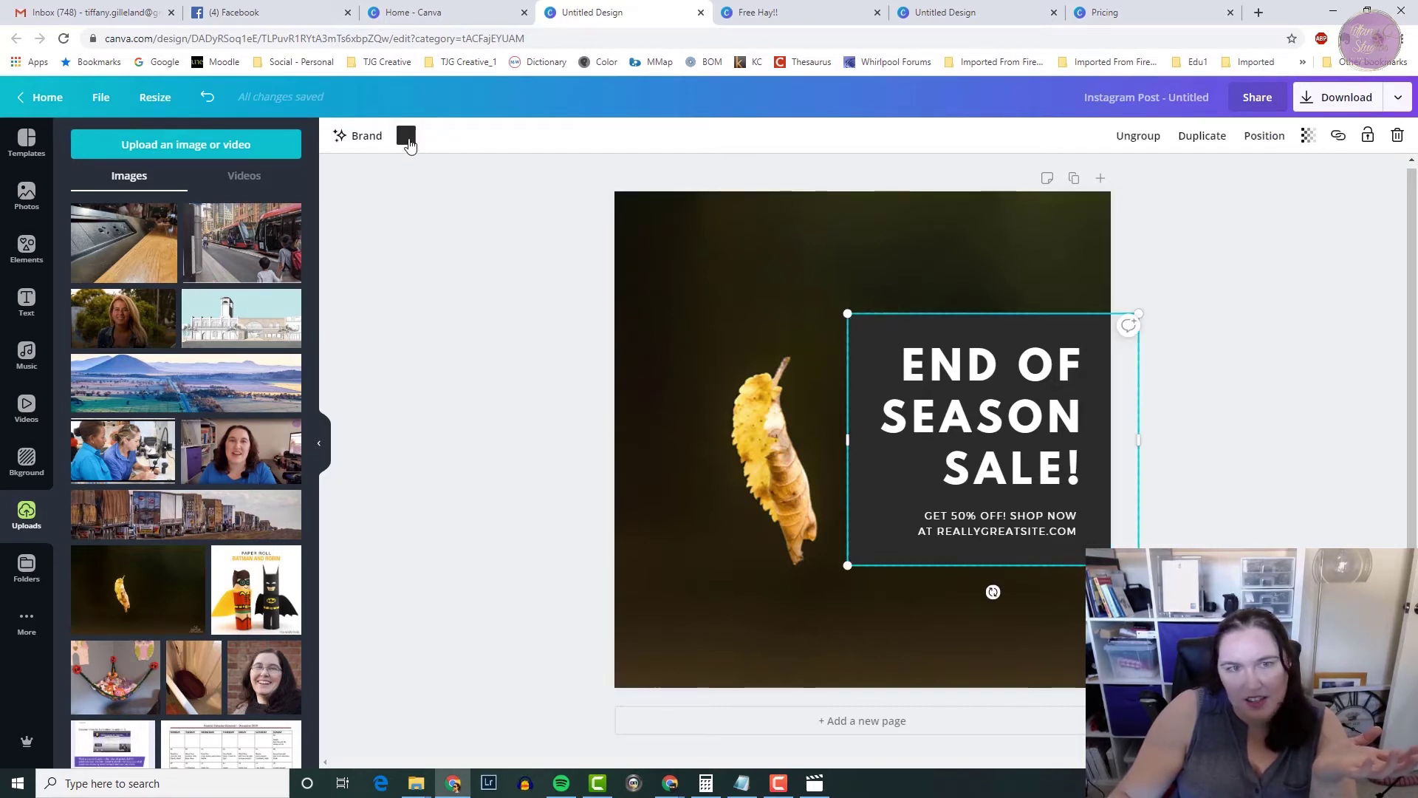
left_click(407, 136)
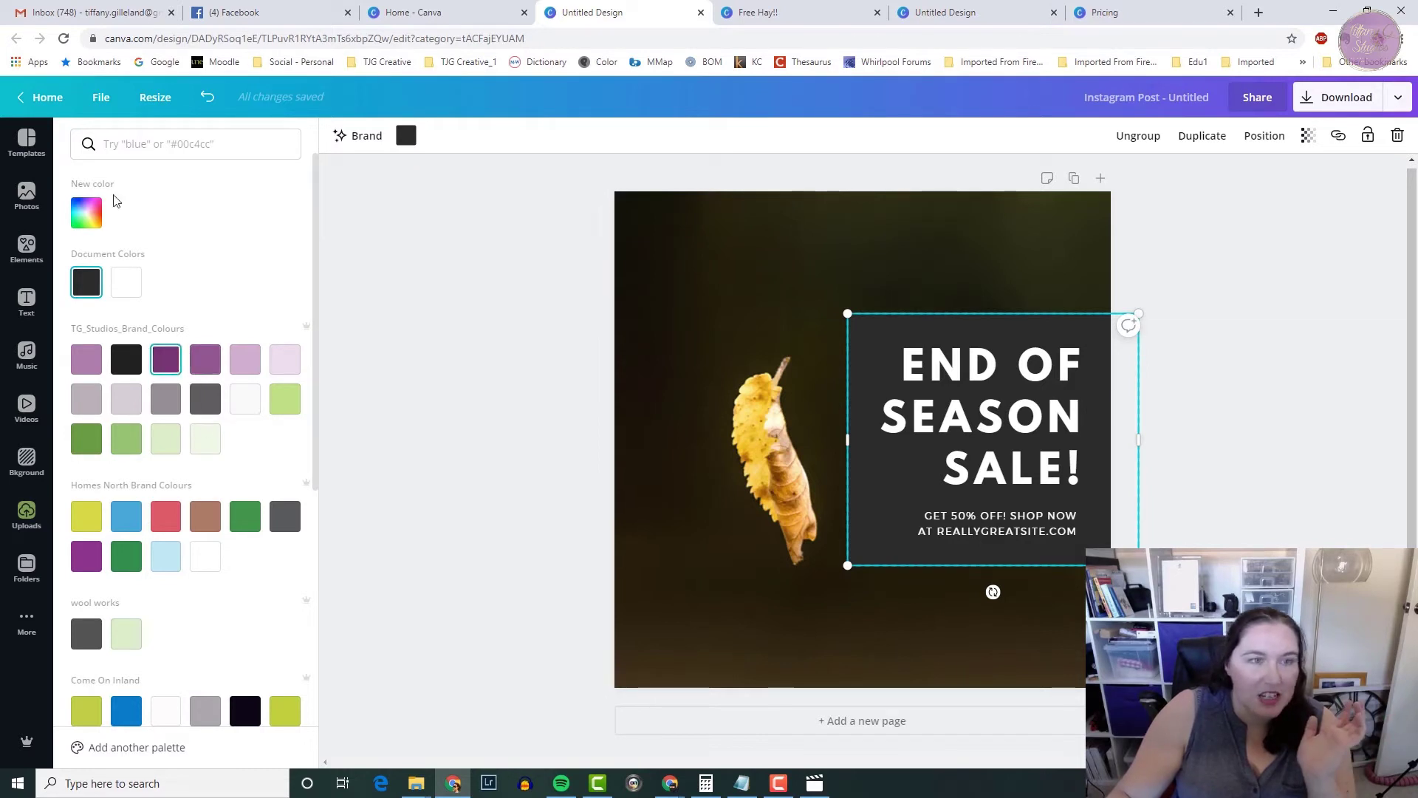
left_click(85, 214)
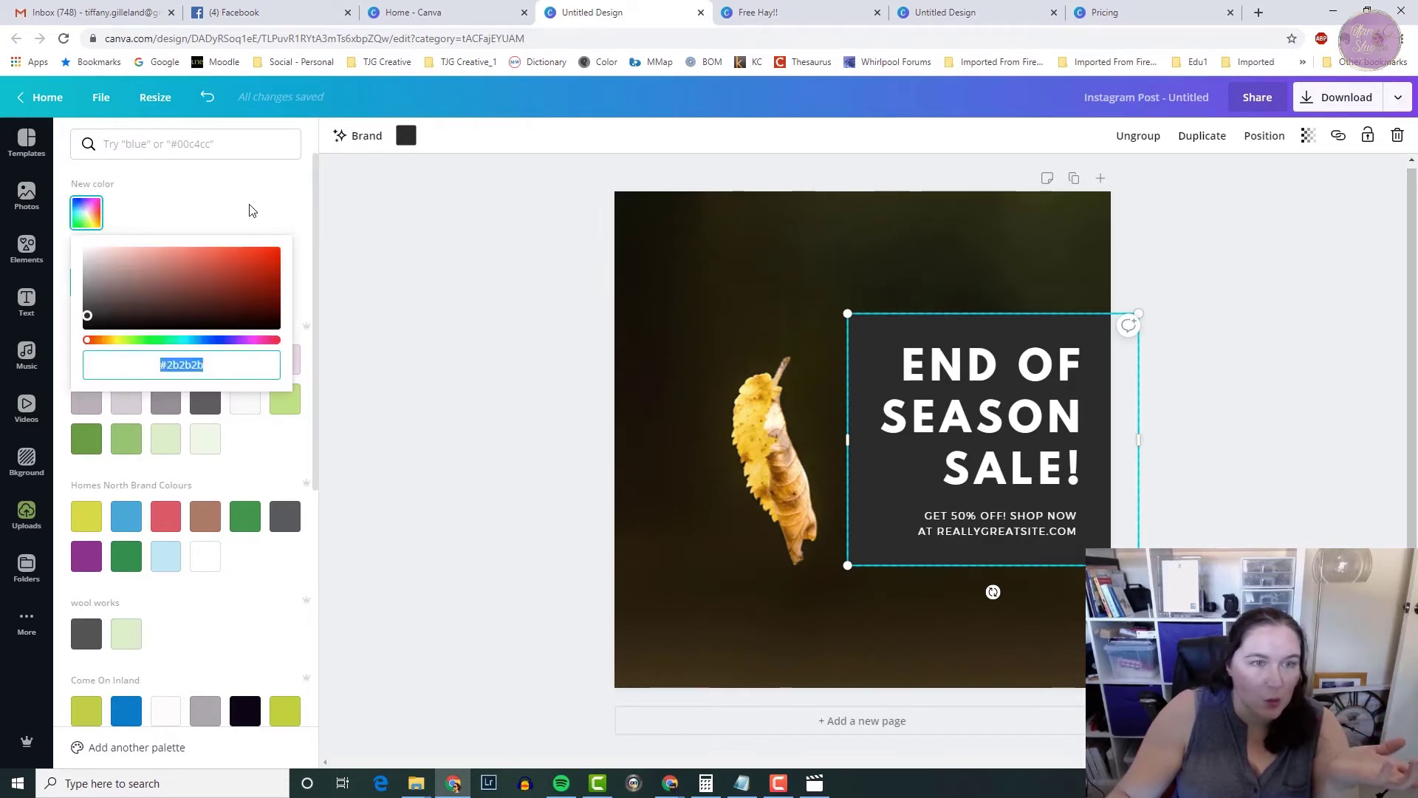
left_click(181, 187)
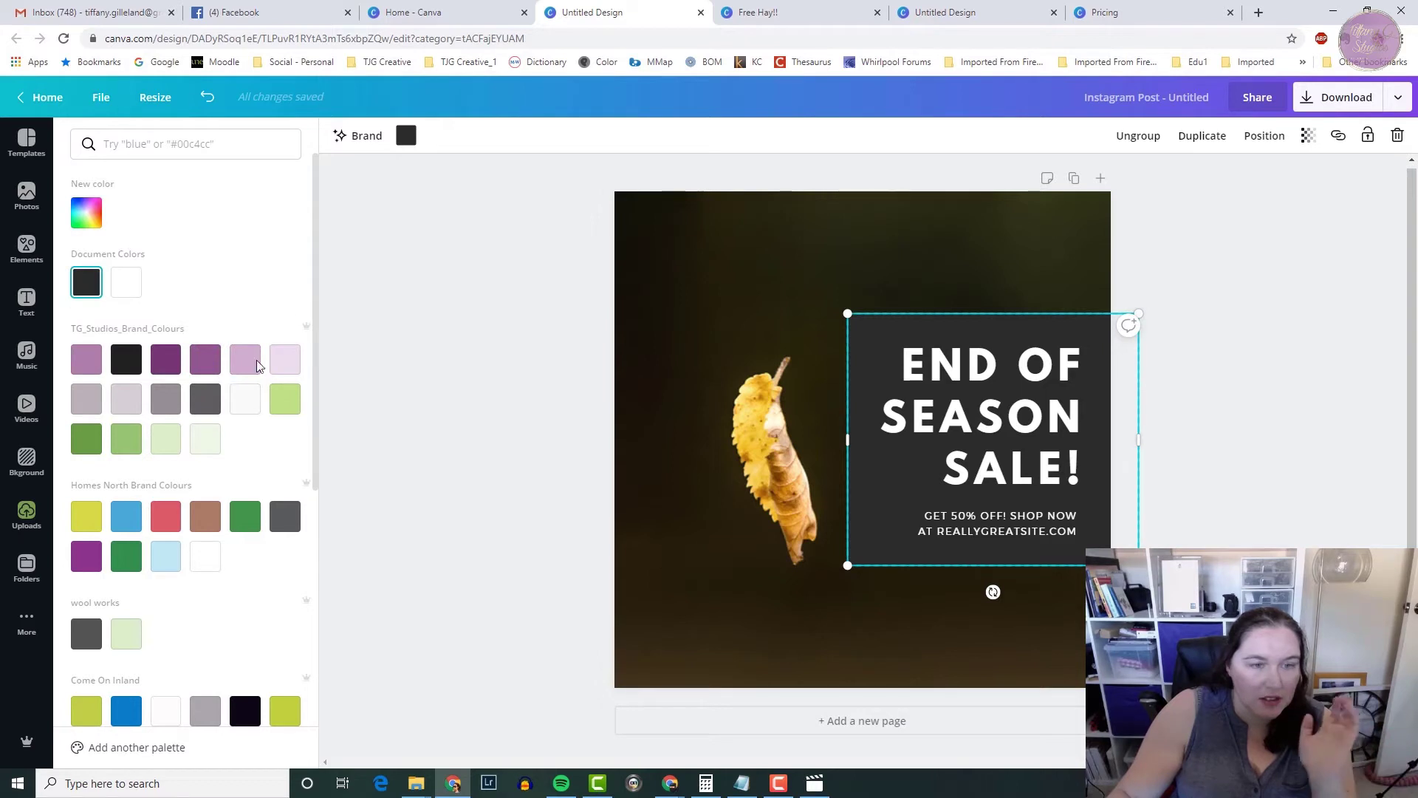
left_click(196, 368)
Open the "END OF SEASON SALE!" heading for editing and select its text
left_click(955, 375)
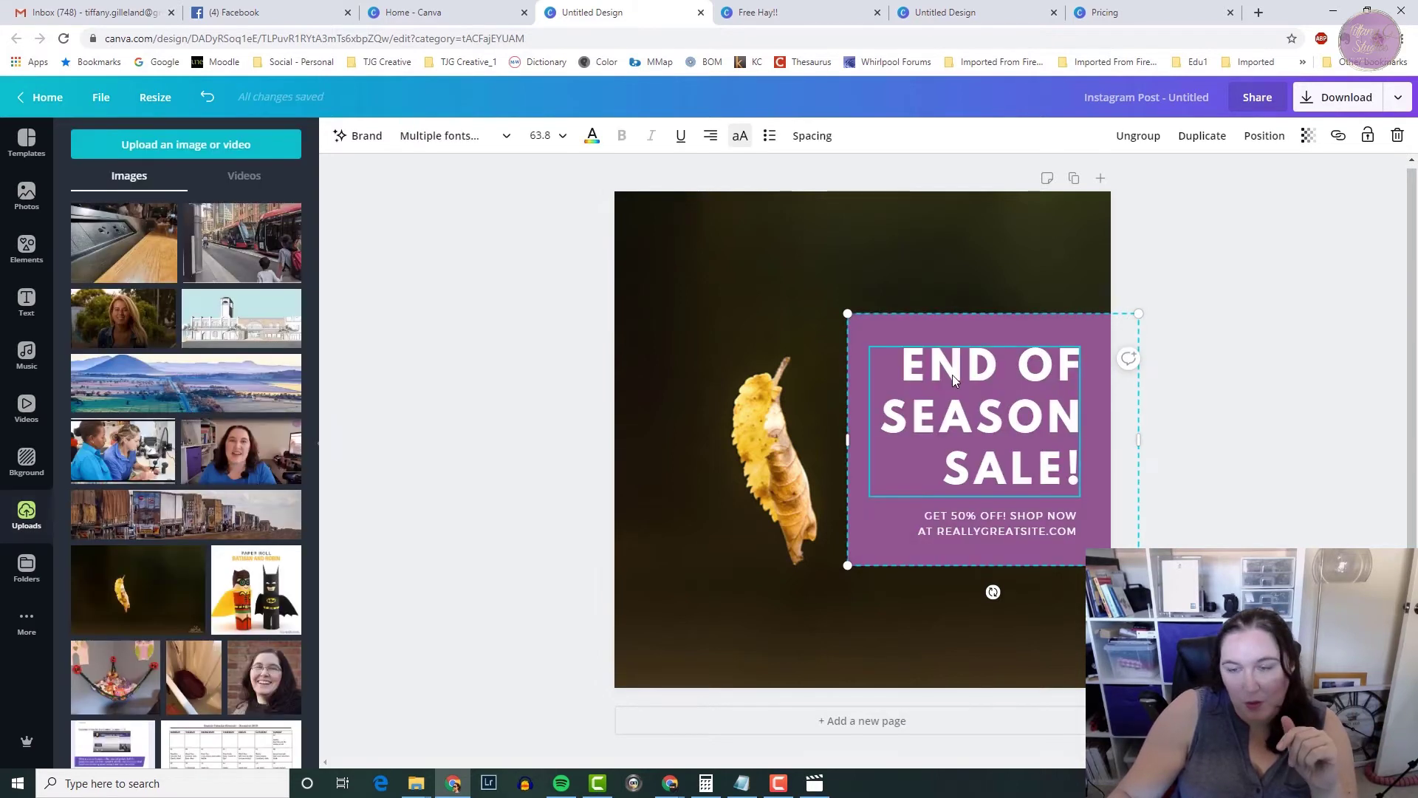
double_click(955, 375)
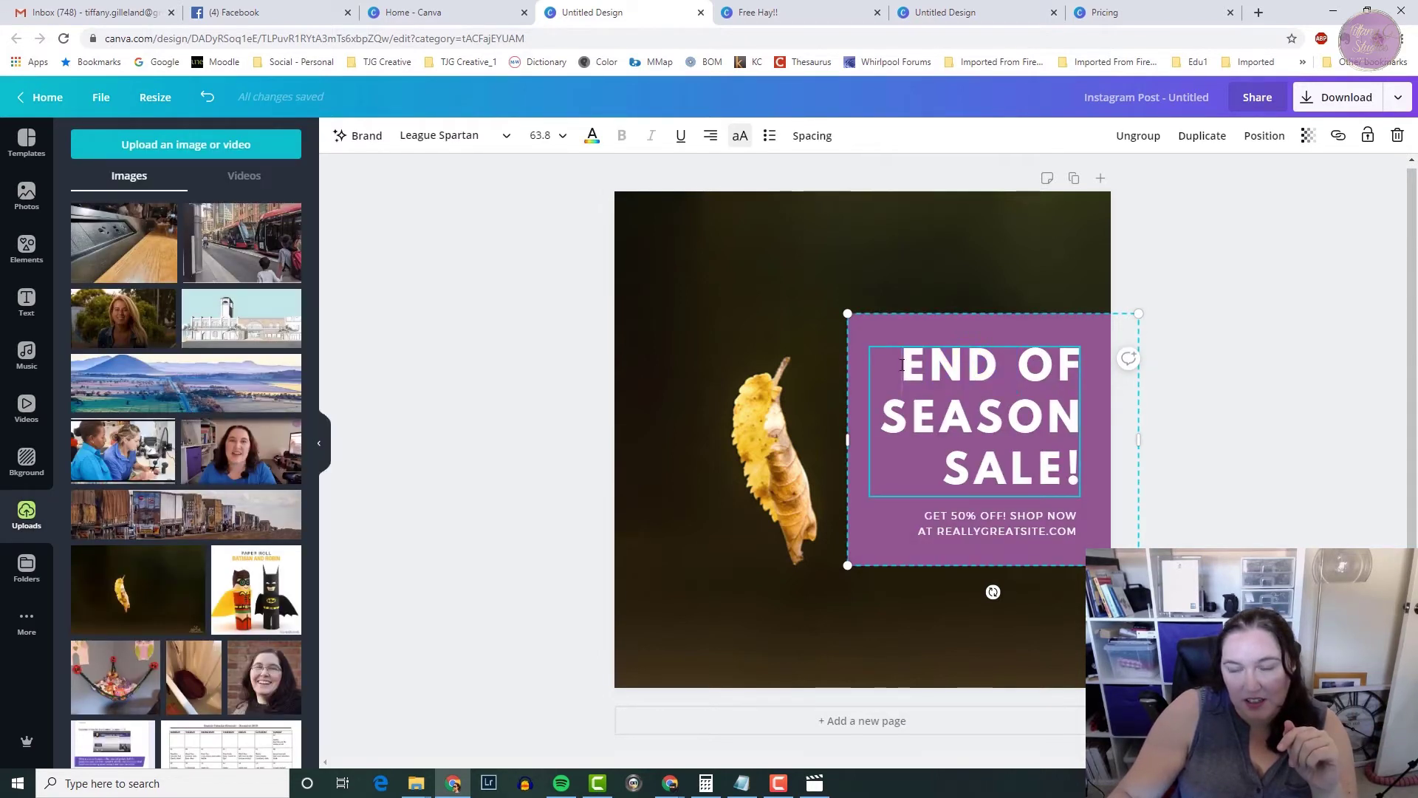
left_click_drag(904, 365, 1074, 454)
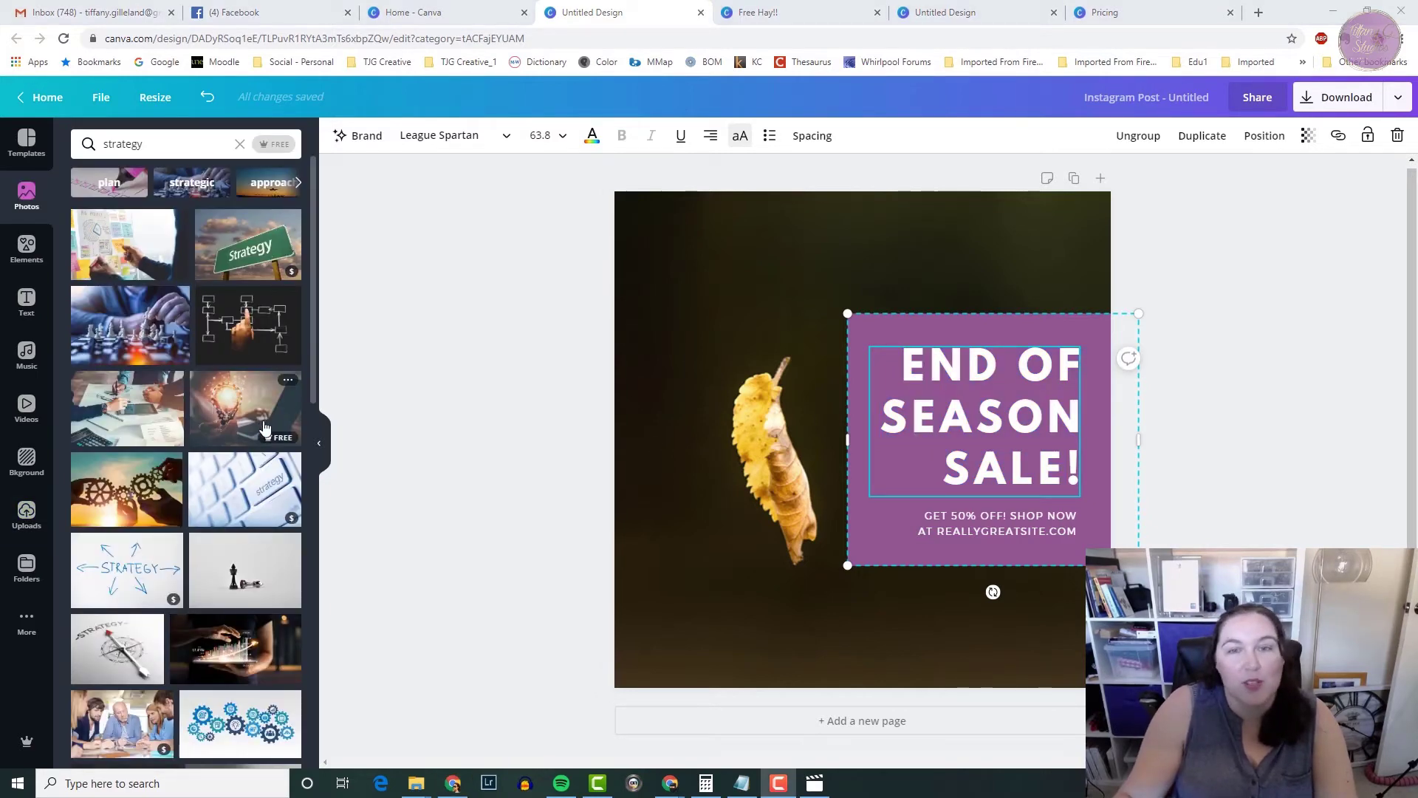
mouse_move(229, 409)
left_mouse_down()
mouse_move(374, 383)
mouse_move(222, 409)
left_mouse_up()
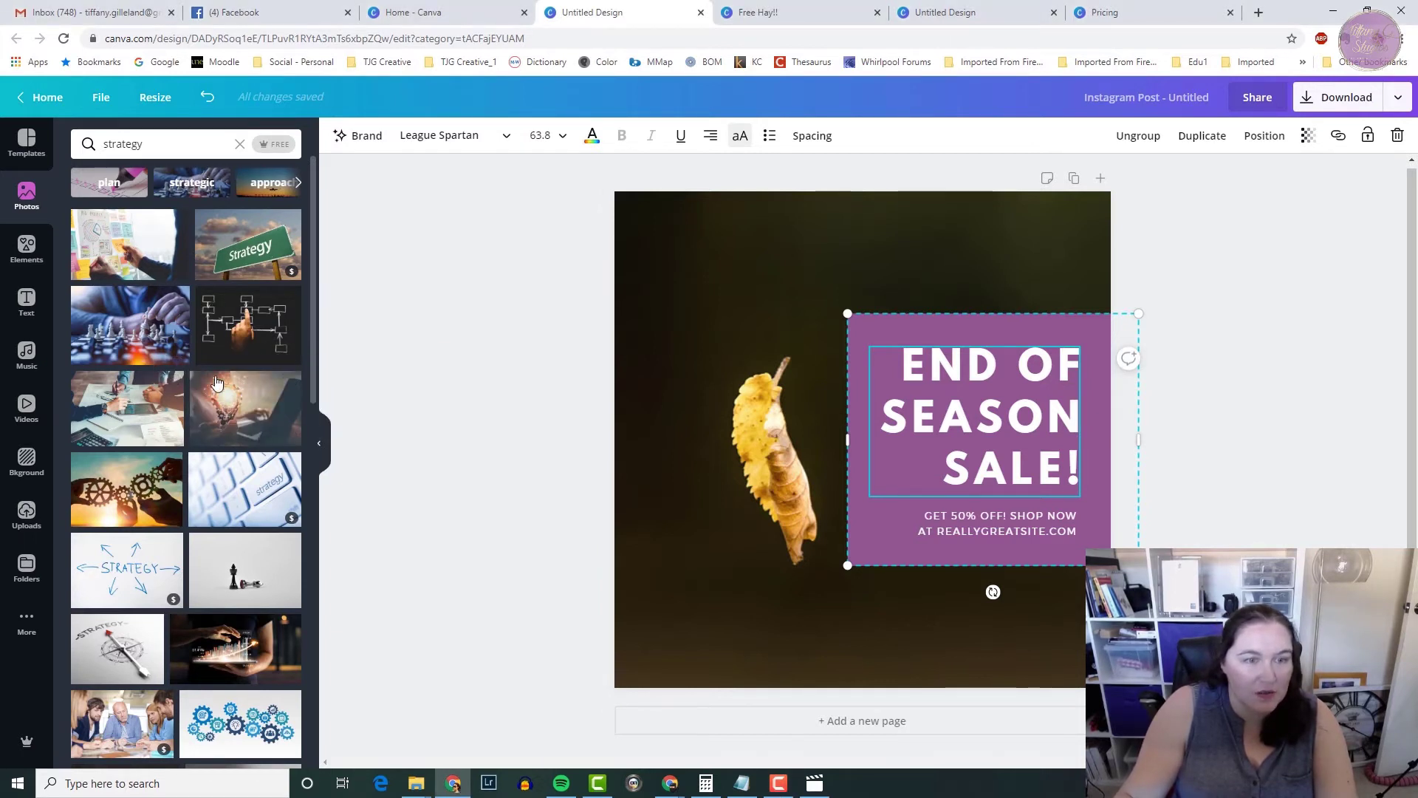
Limit the strategy photo results to free ones and replace the background photo with the glowing light bulb picture
left_click(279, 145)
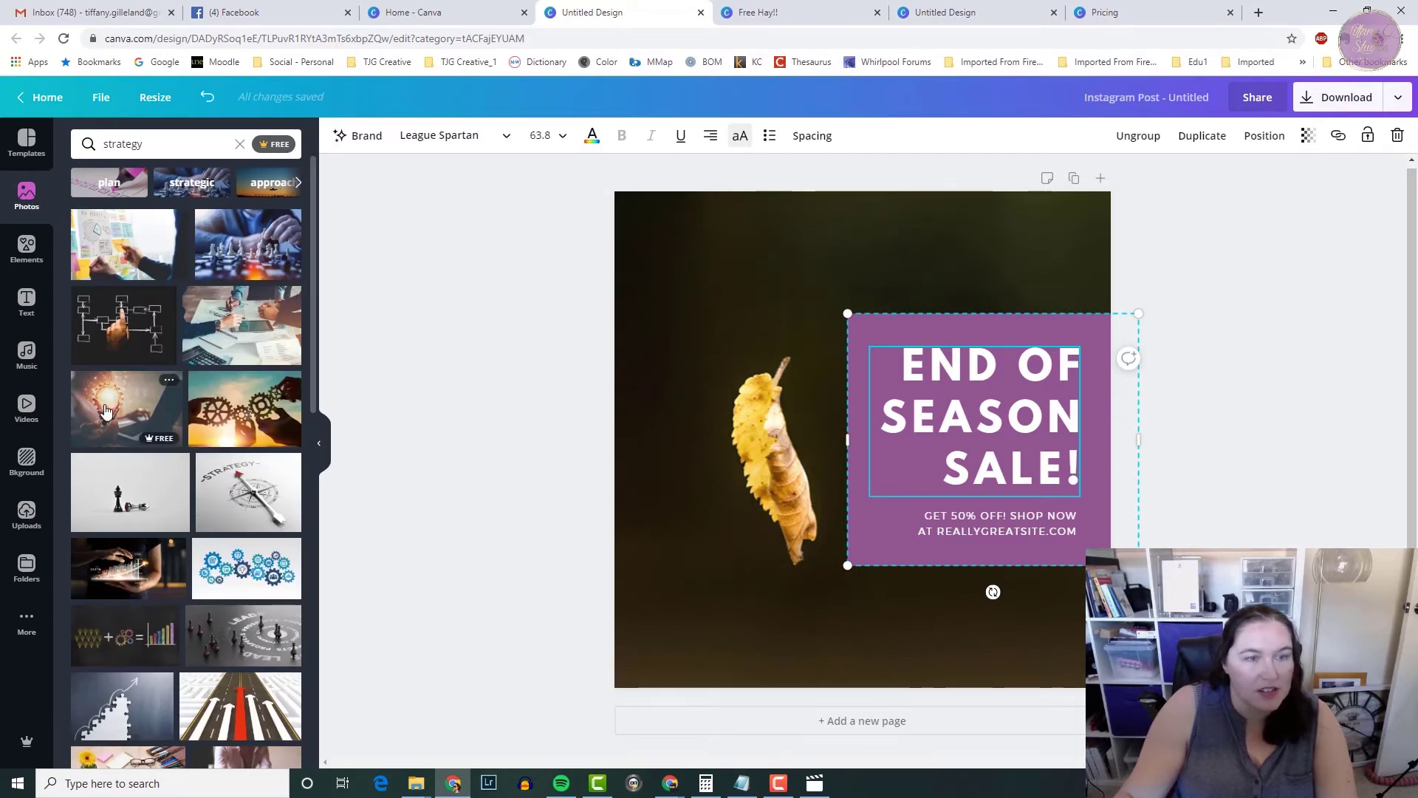
left_click_drag(155, 375, 627, 197)
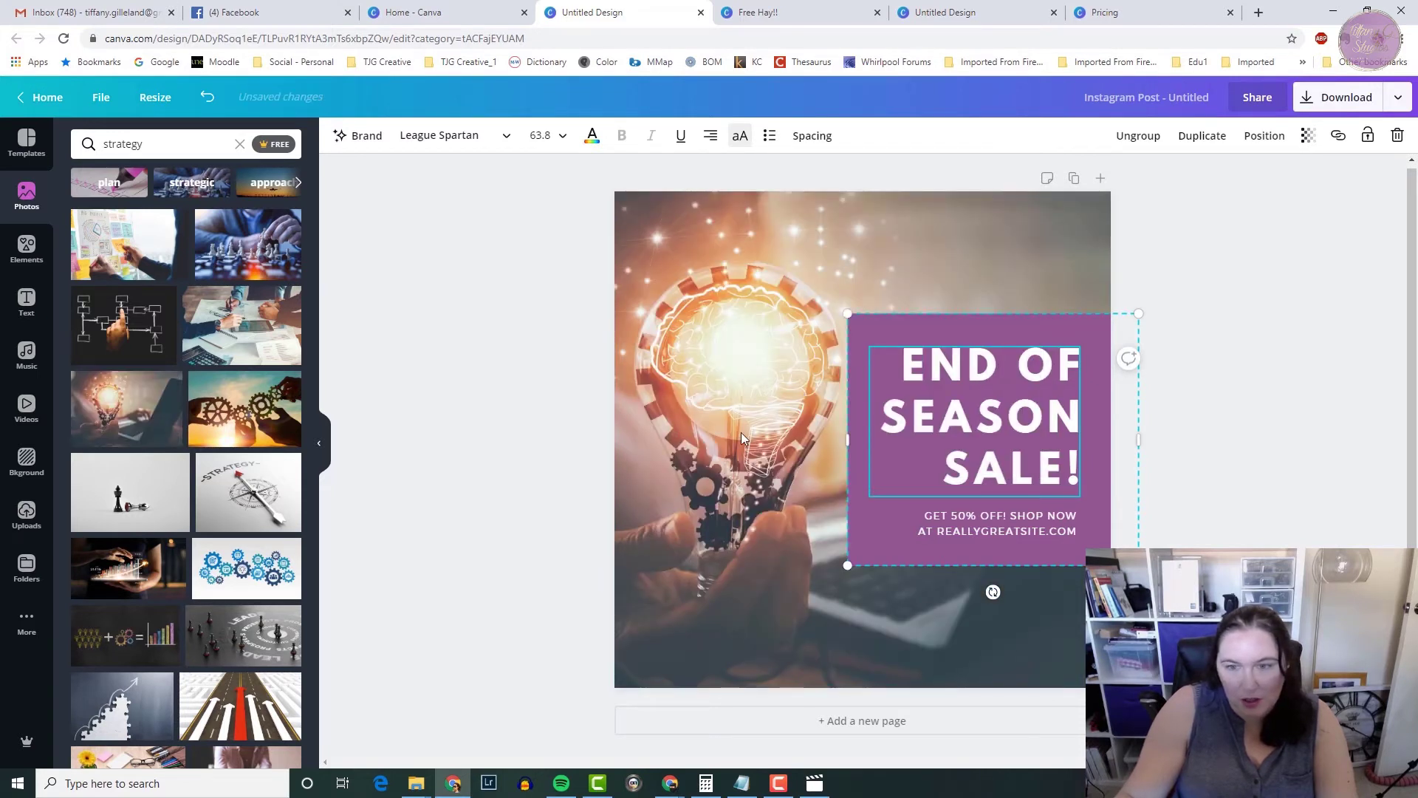
Replace the "END OF SEASON SALE" heading wording with "NEED A NEW STRATEGY"
left_click_drag(997, 415, 1051, 458)
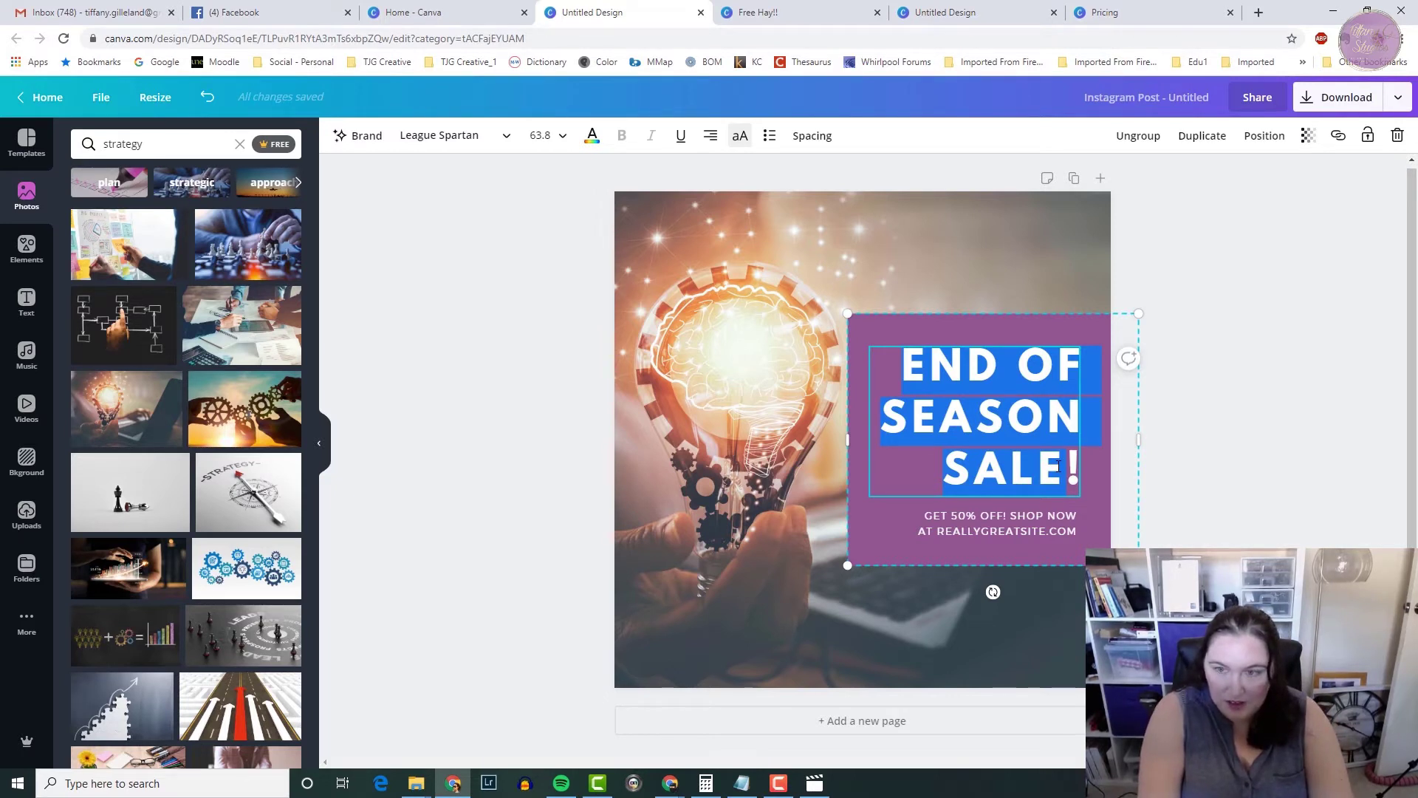
type("NEED A NEW ")
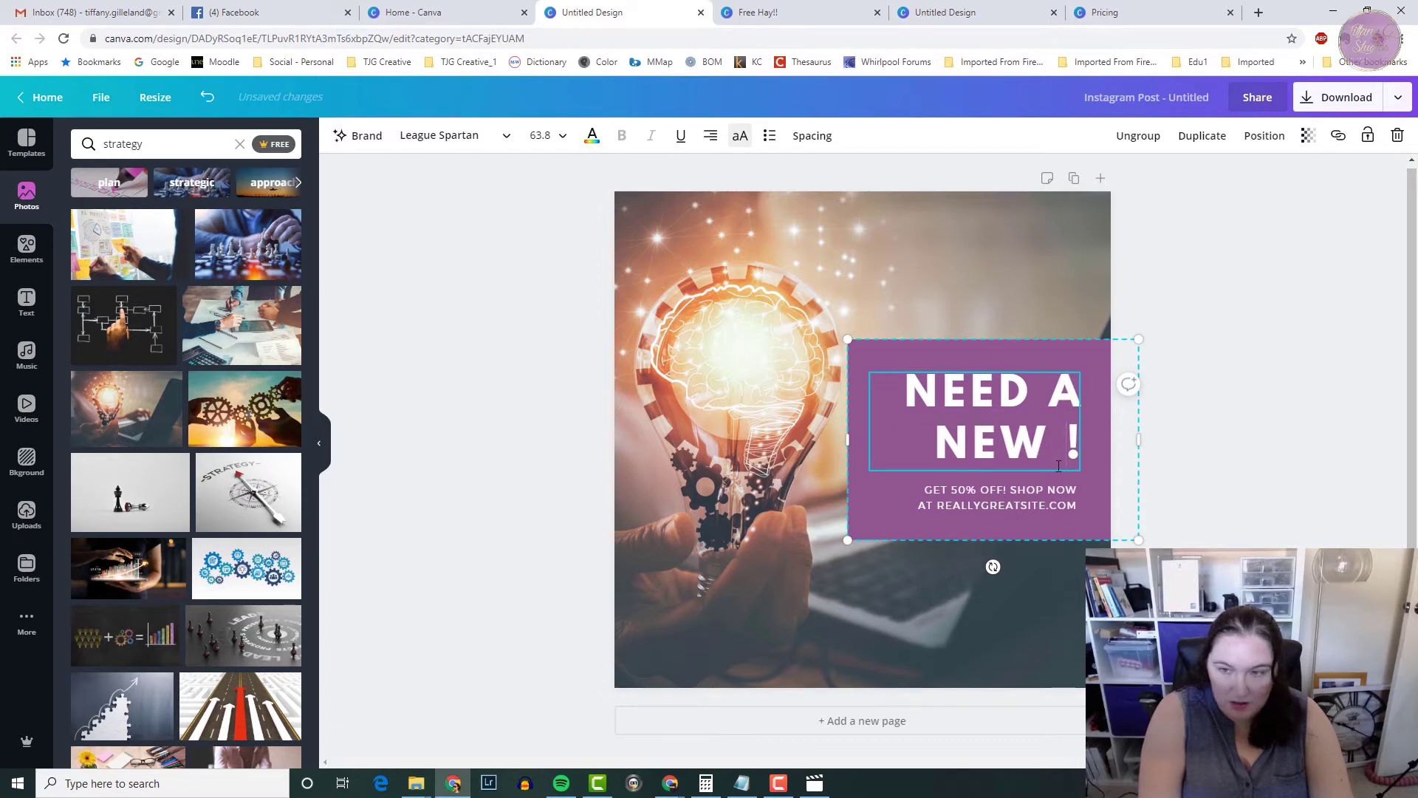
type("STRATEGY")
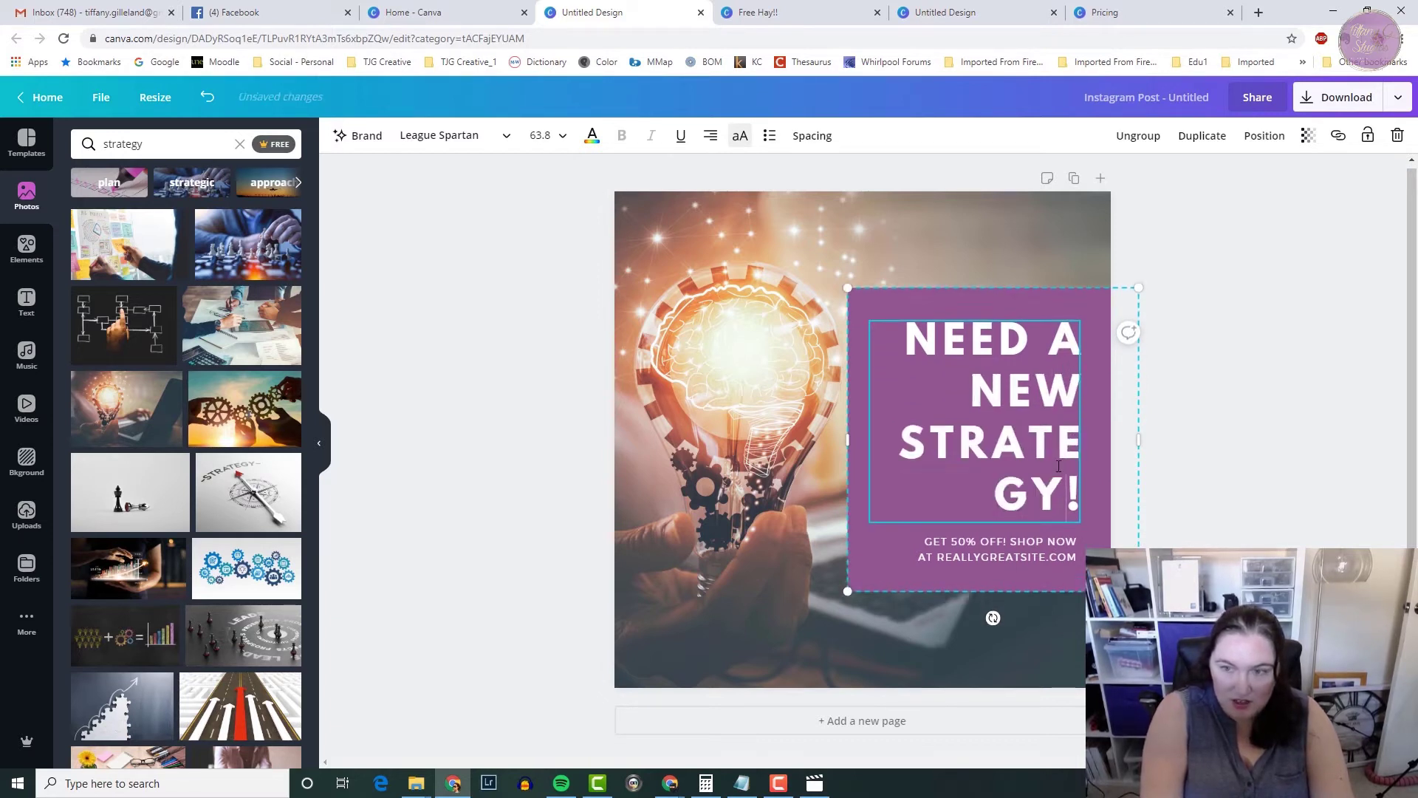
type(" FOR YOUR BUS")
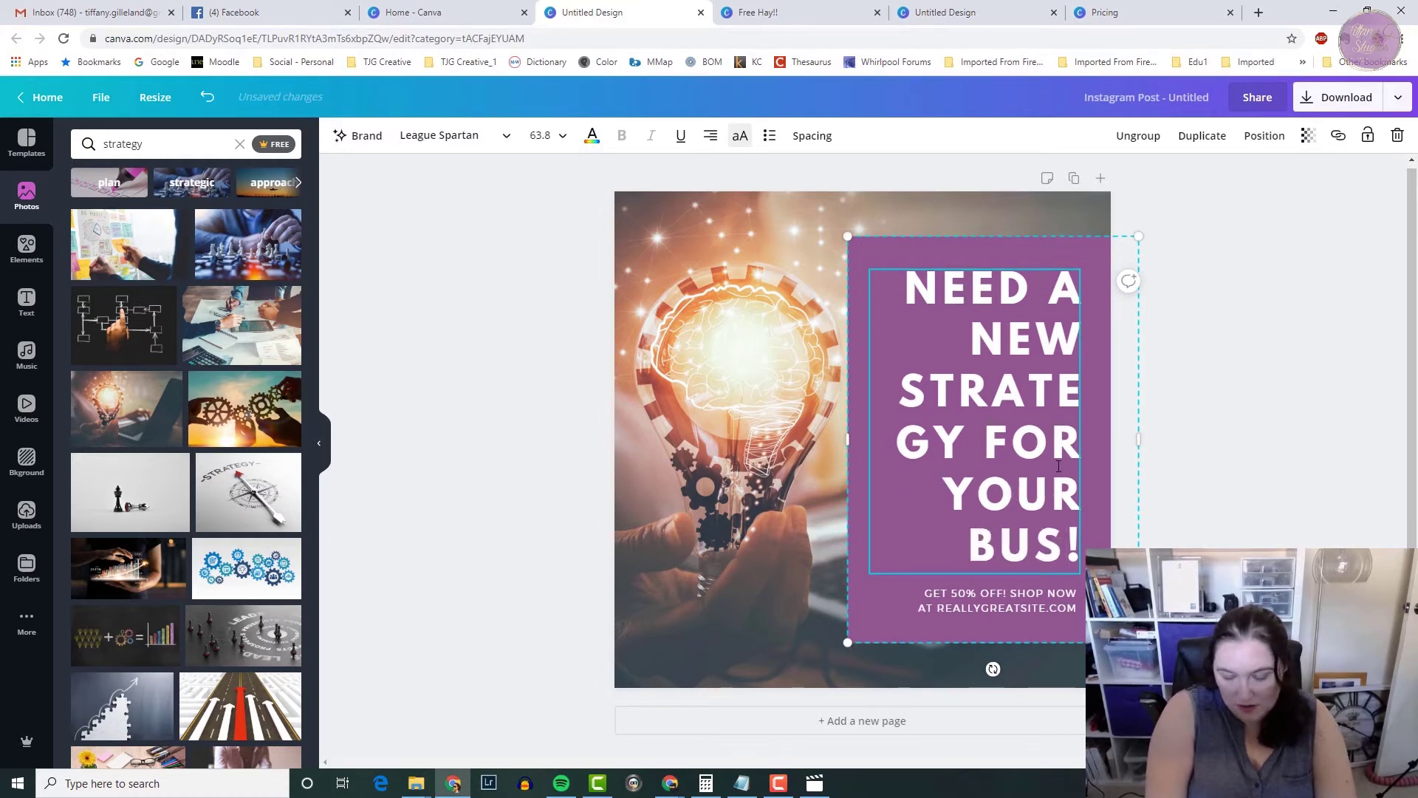
key("BackSpace")
key("BackSpace")
key("BackSpace")
key("BackSpace")
key("BackSpace")
key("BackSpace")
key("BackSpace")
key("BackSpace")
key("BackSpace")
key("BackSpace")
key("BackSpace")
key("BackSpace")
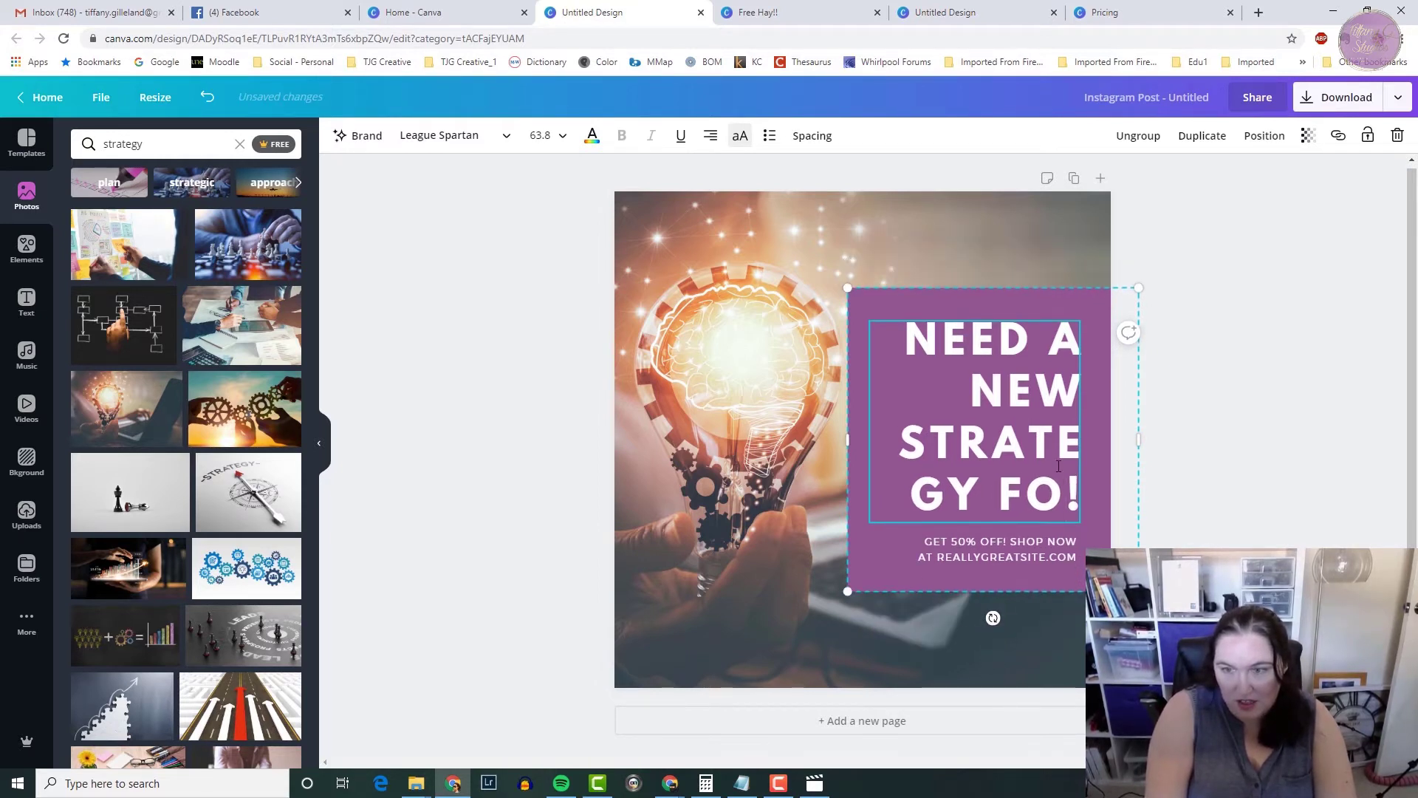
key("BackSpace")
Remove the exclamation mark from the heading and set its font size to 42
key("Delete")
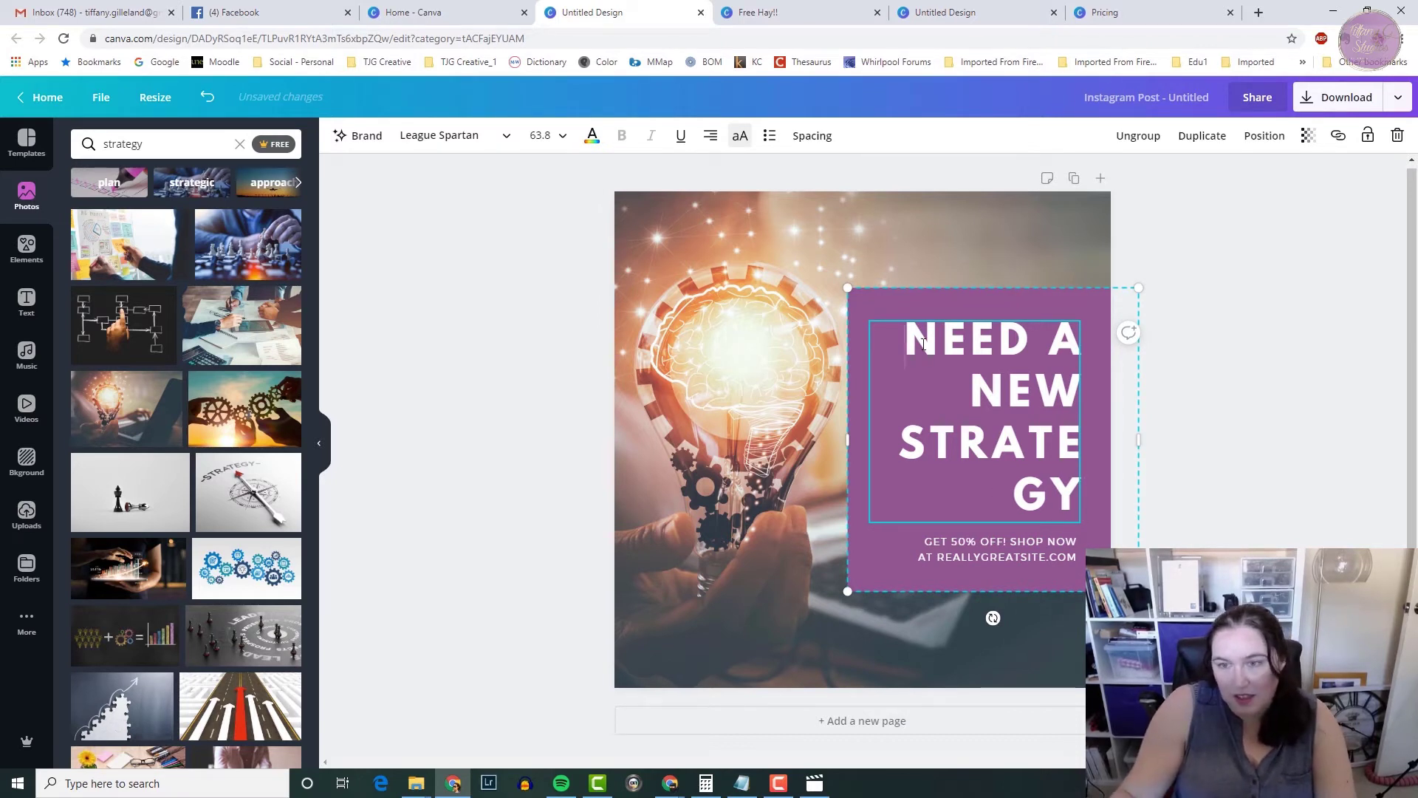
key("ctrl+a")
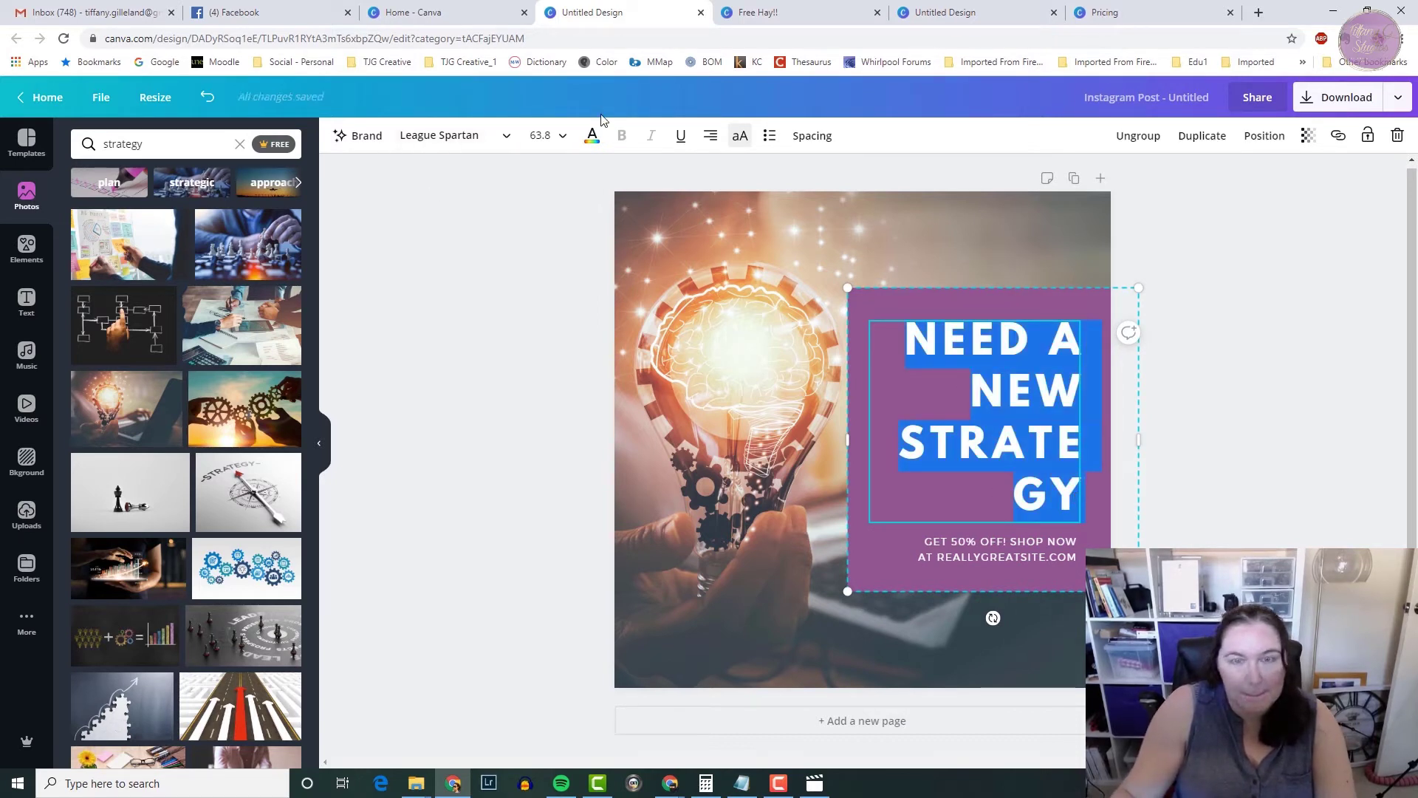
left_click(593, 136)
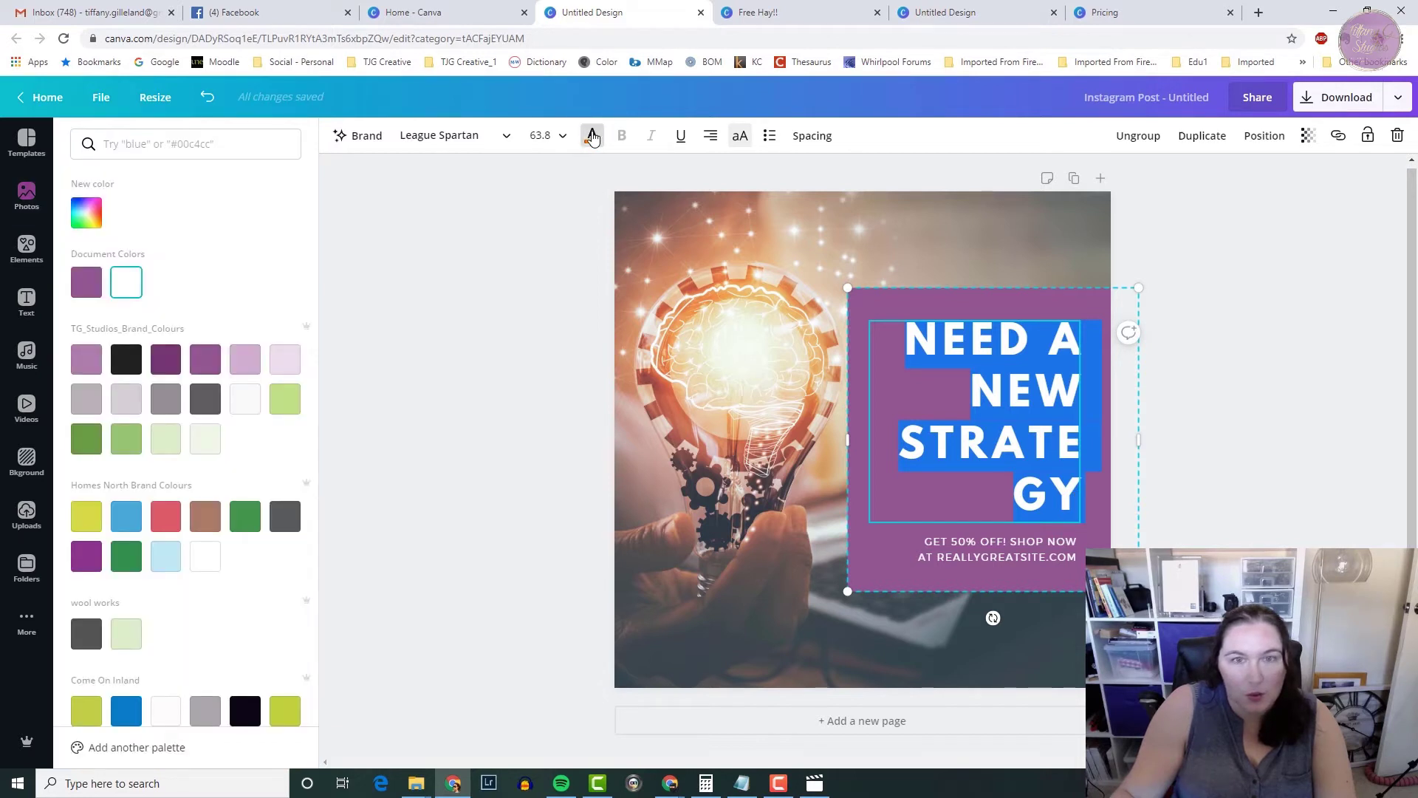
left_click(540, 135)
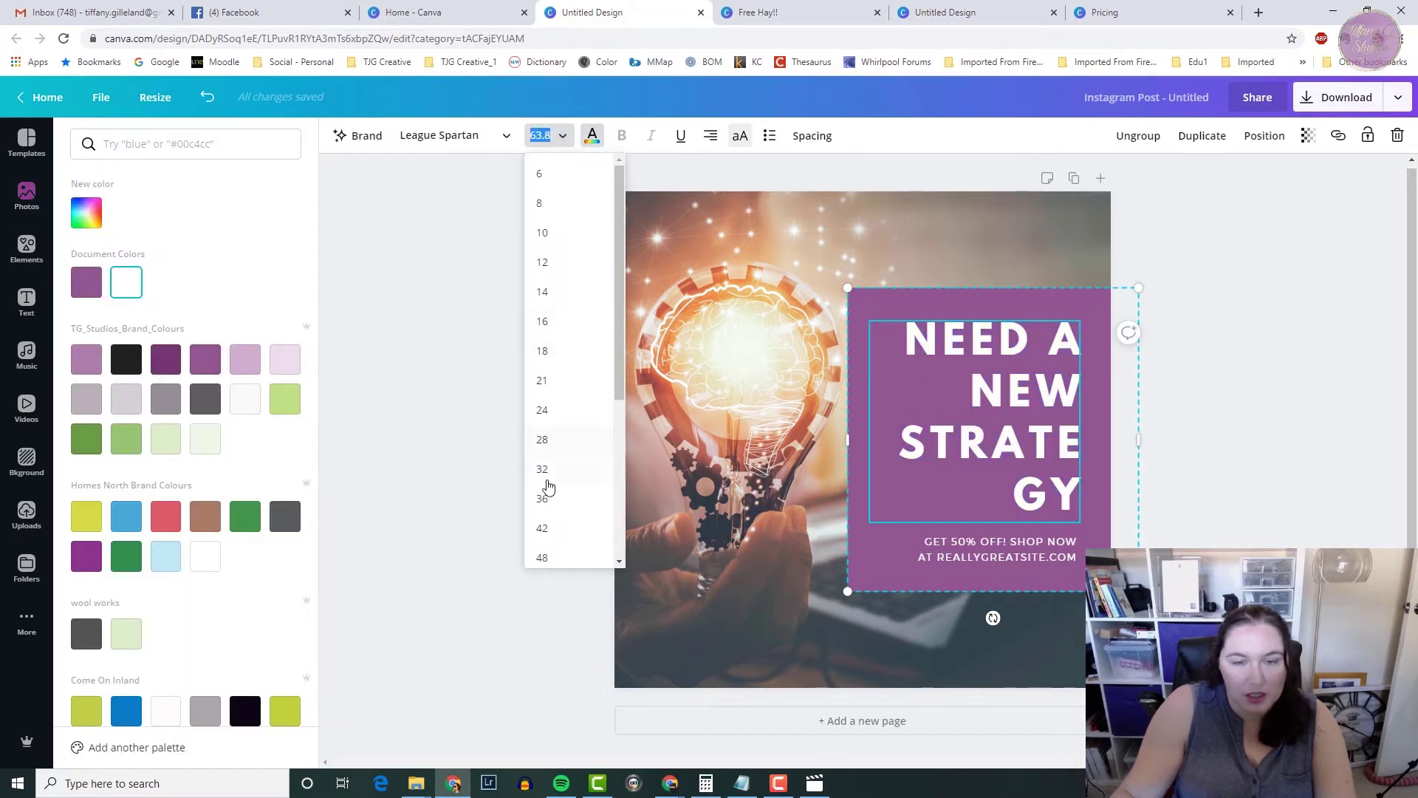
scroll(558, 539, "down", 1)
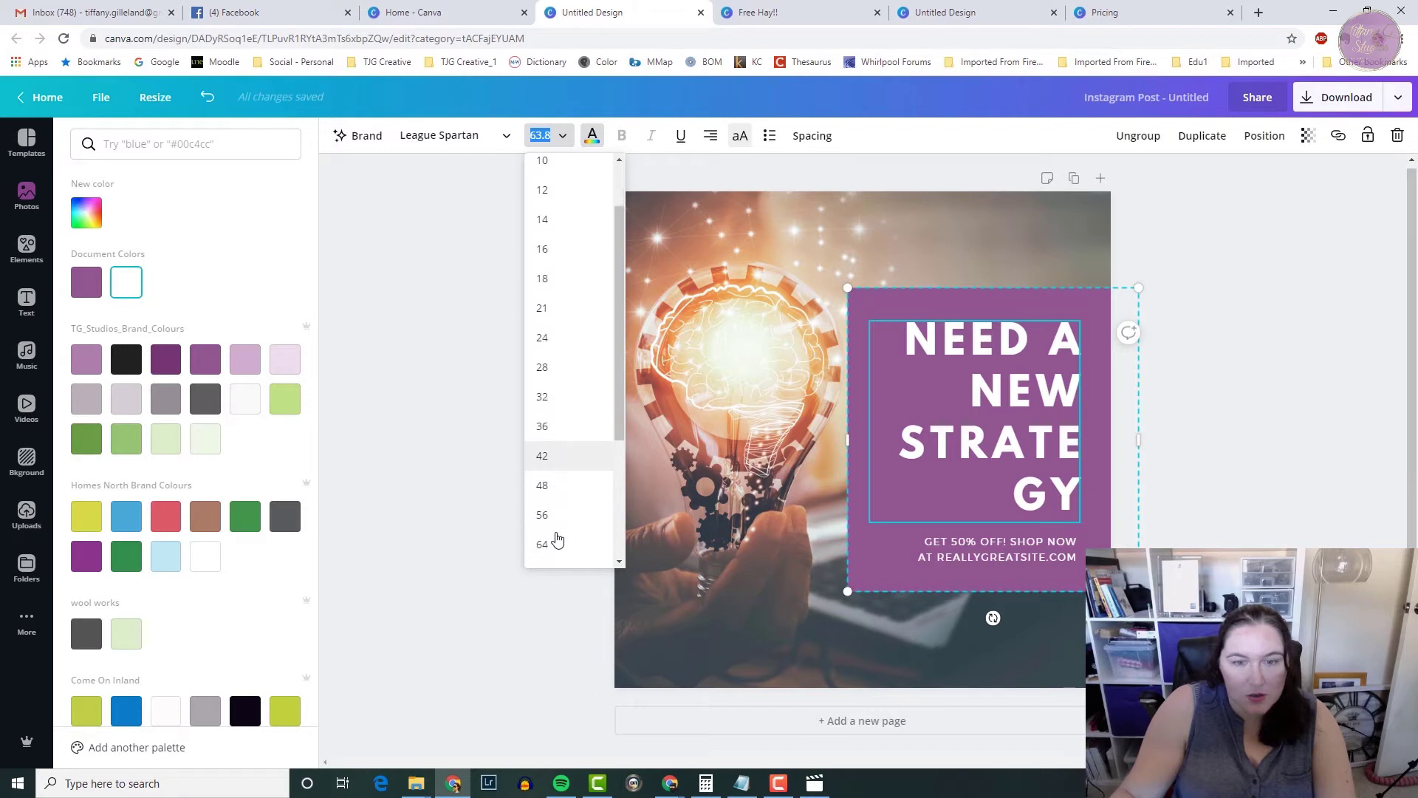
left_click(563, 457)
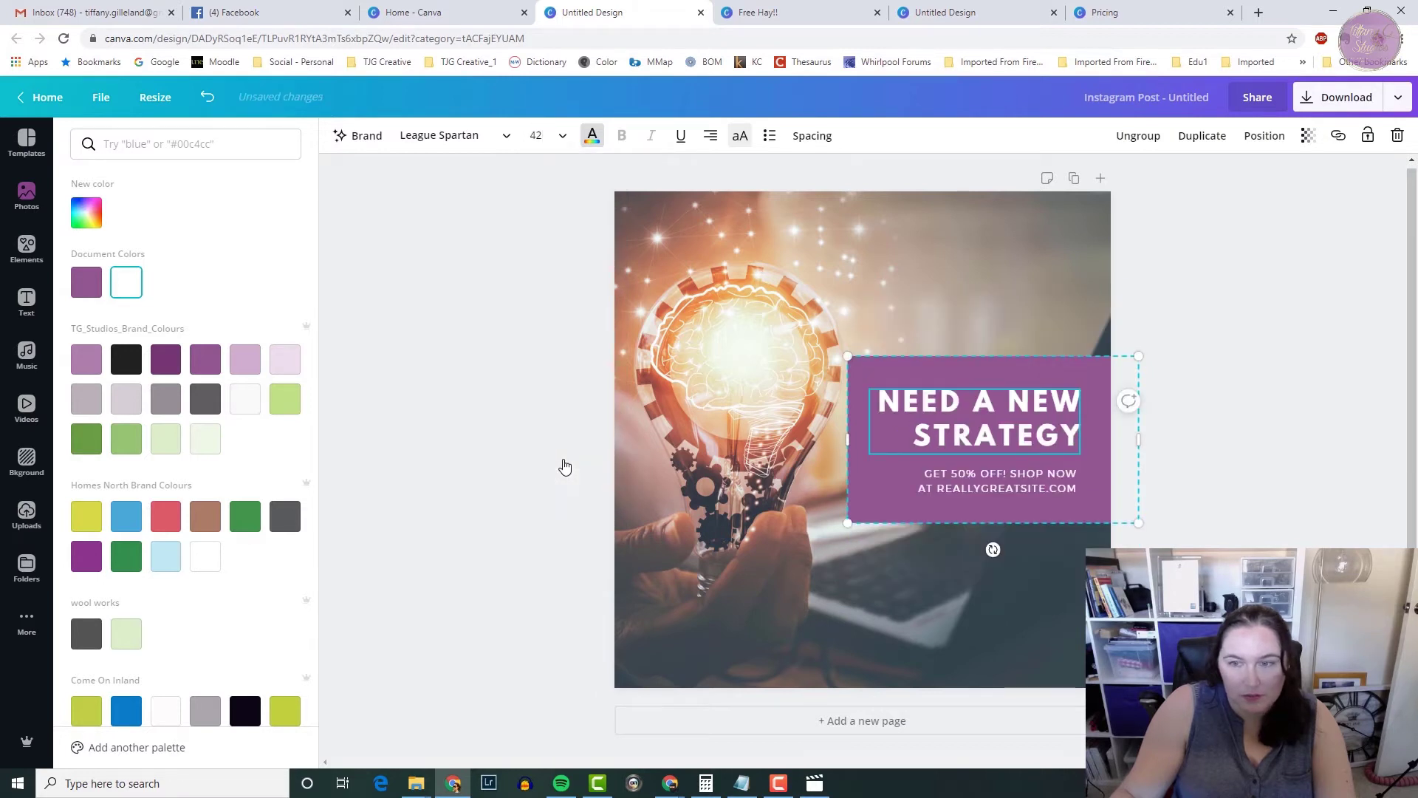
Delete the "GET 50% OFF! SHOP NOW" text element from the group in the purple box
left_click(928, 474)
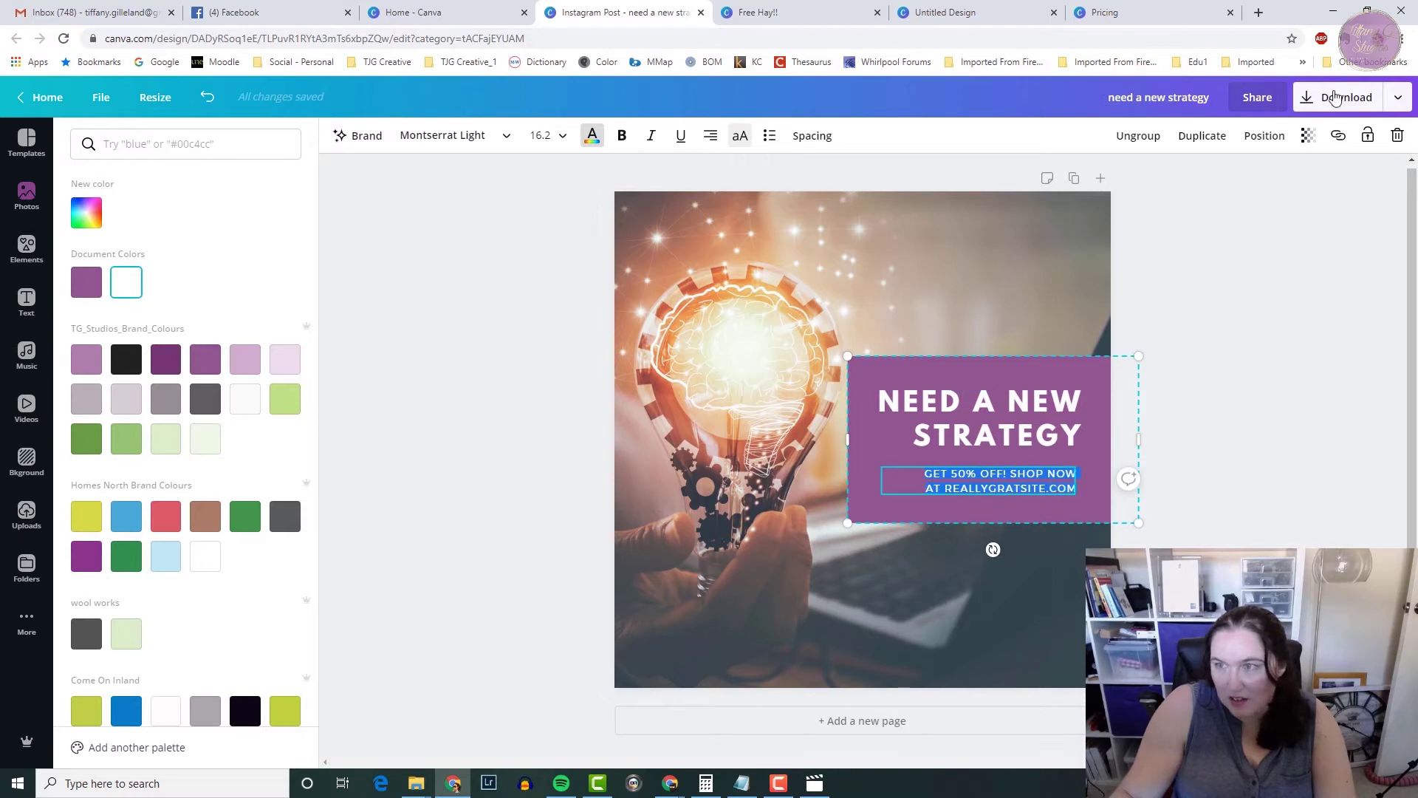
left_click(1397, 139)
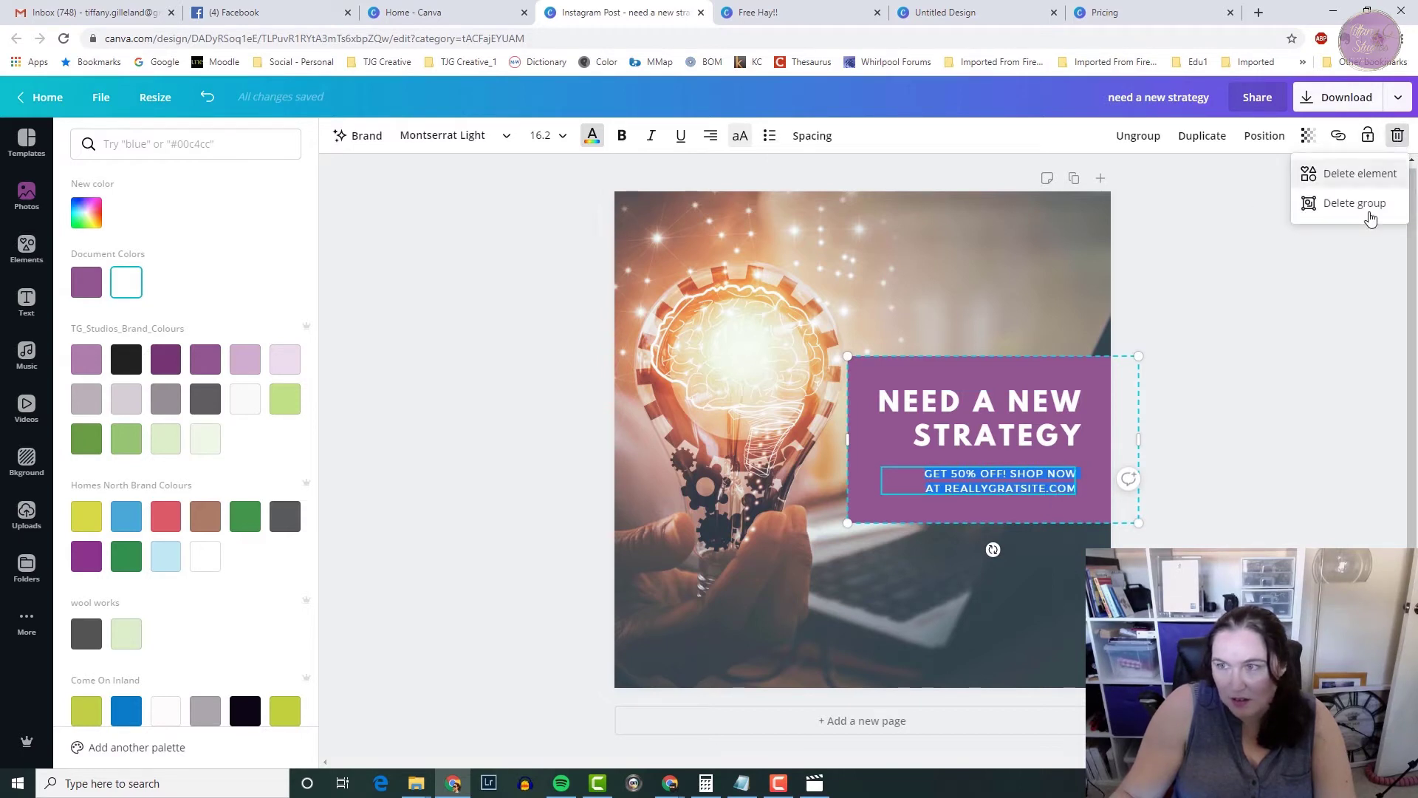
left_click(1360, 174)
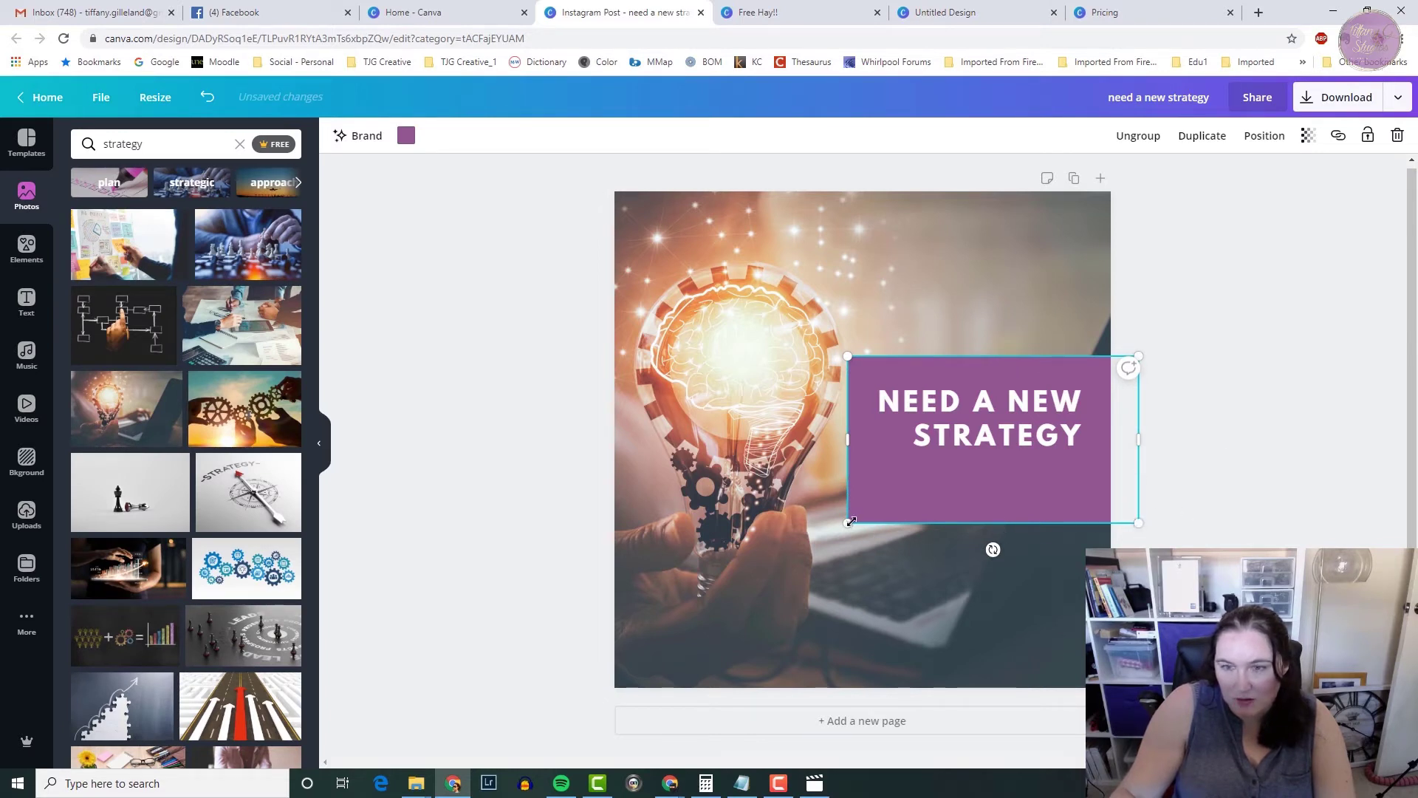
Shrink the grouped purple box and heading so the heading's font size becomes 38.1
mouse_move(854, 502)
left_mouse_down()
mouse_move(881, 484)
mouse_move(862, 489)
left_mouse_up()
left_click(992, 436)
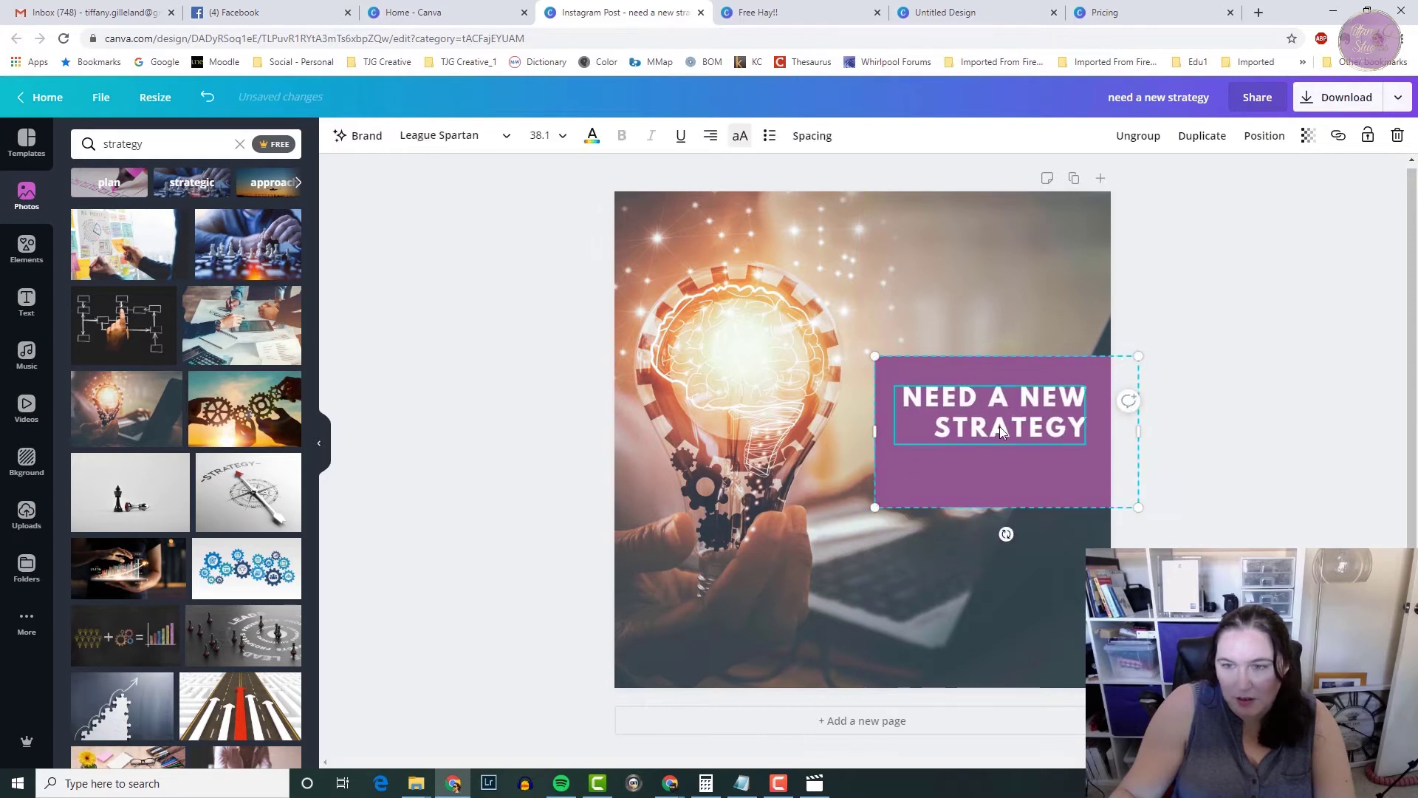
mouse_move(1004, 411)
left_mouse_down()
mouse_move(1003, 435)
mouse_move(1004, 411)
left_mouse_up()
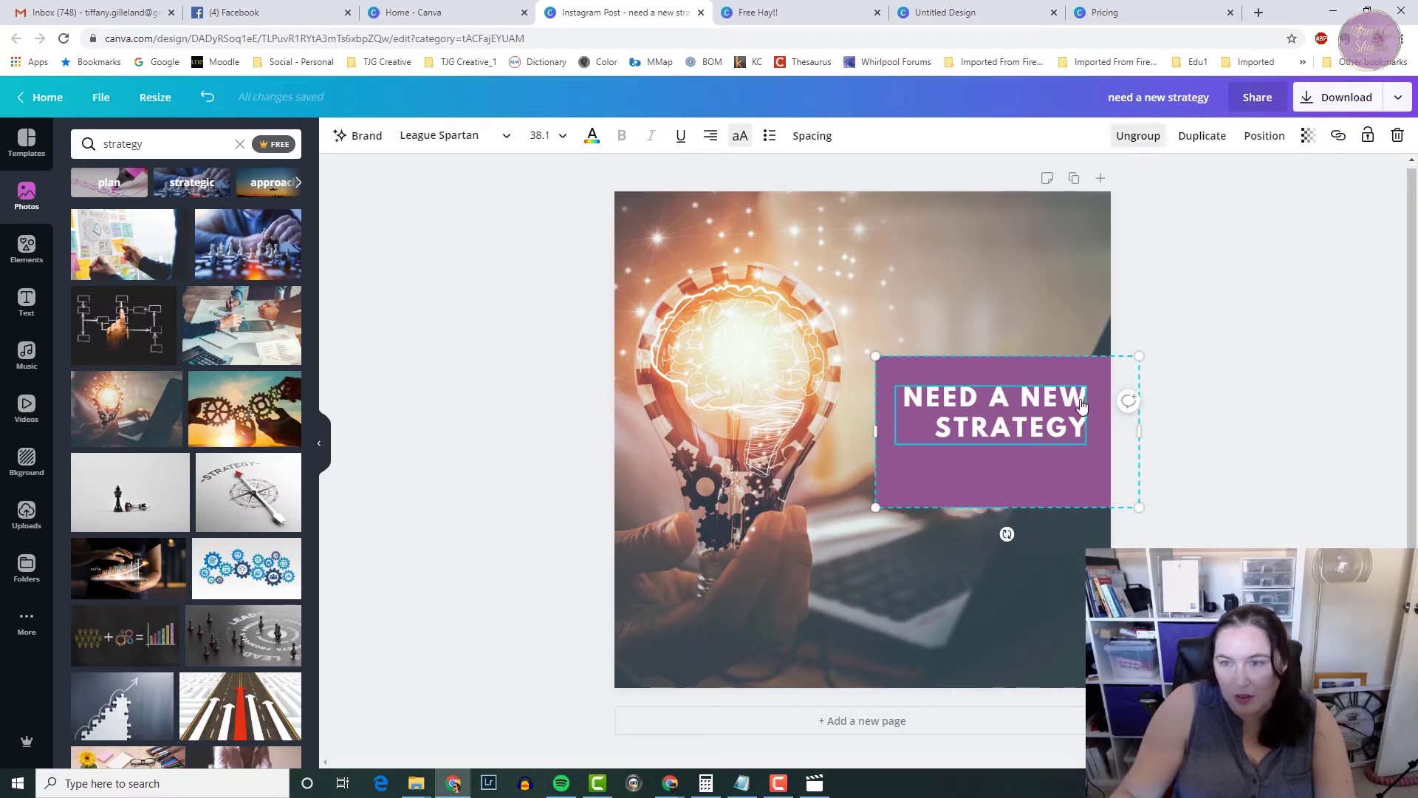
Ungroup the purple box and heading, and centre the heading vertically within the box
left_click_drag(993, 441, 1002, 405)
left_click(1002, 389)
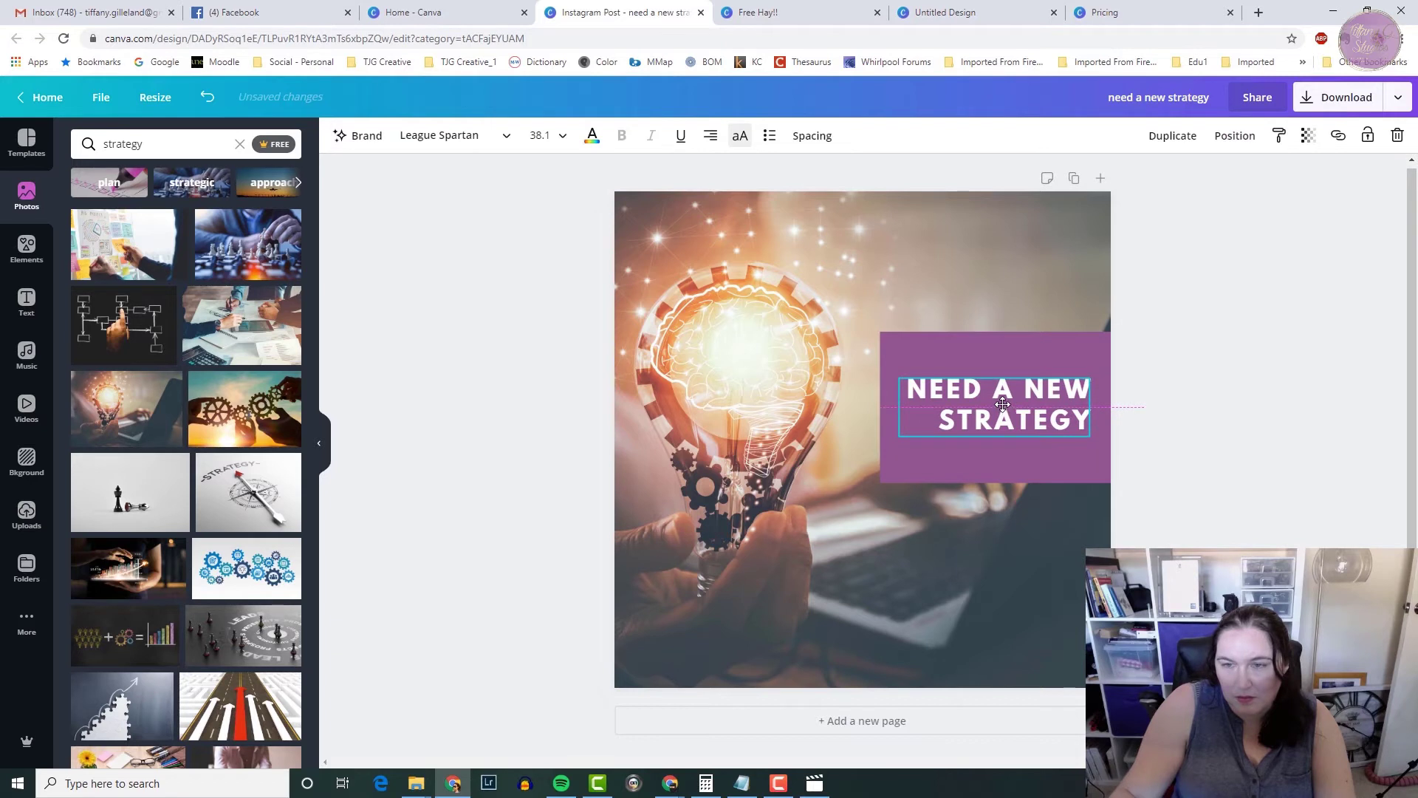
Try black on the box behind the heading, and settle on the dark purple from the TG_Studios_Brand_Colours palette
left_click(1000, 357)
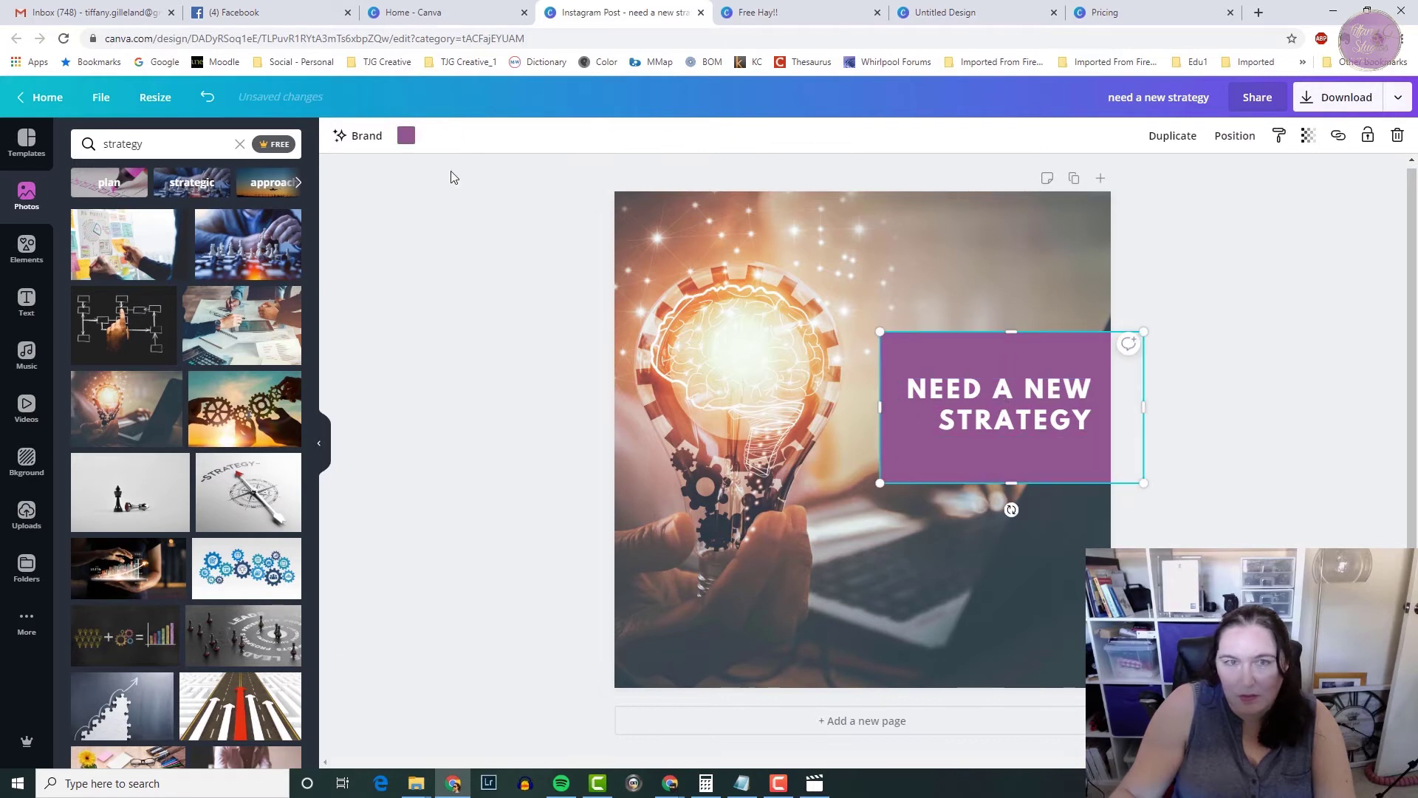
left_click(405, 139)
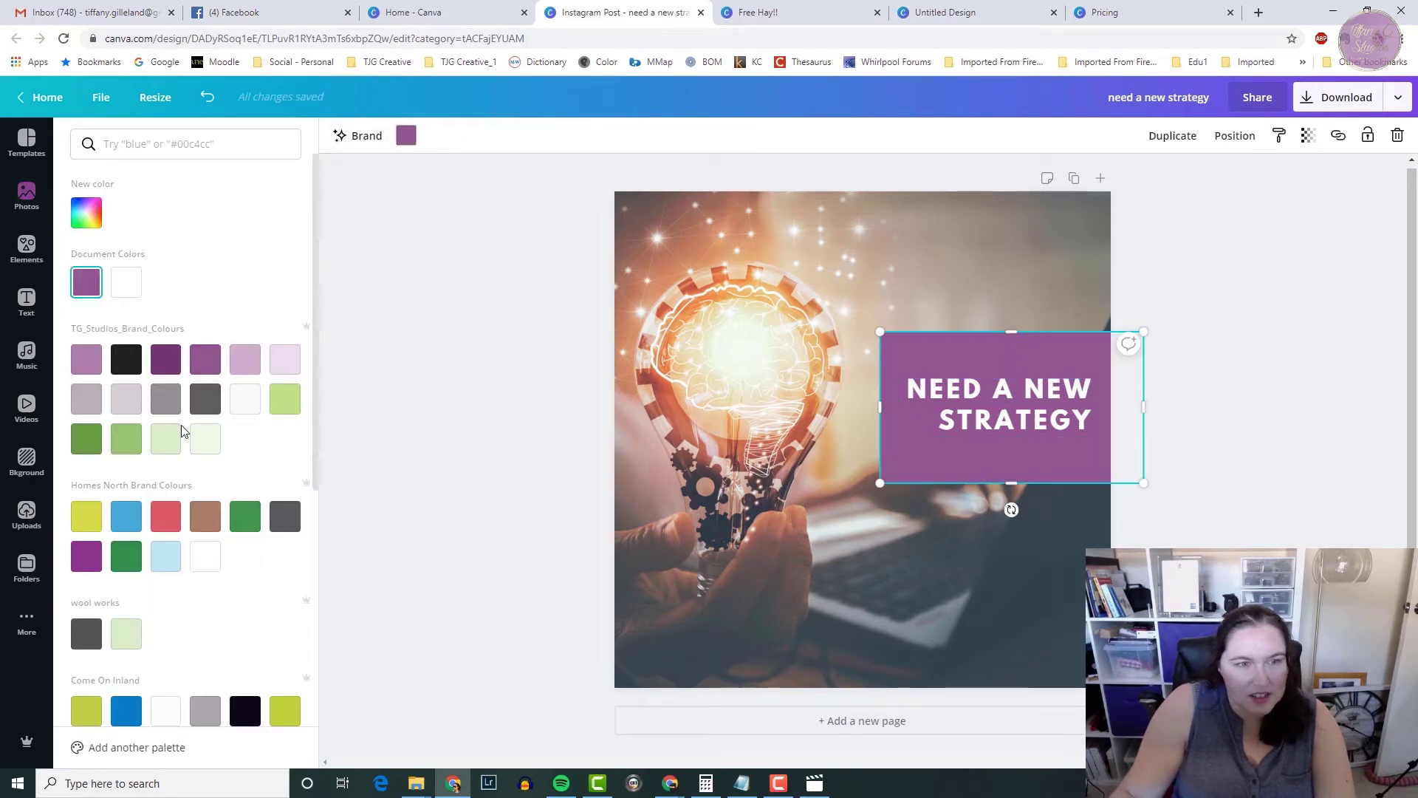
left_click(245, 360)
left_click(126, 359)
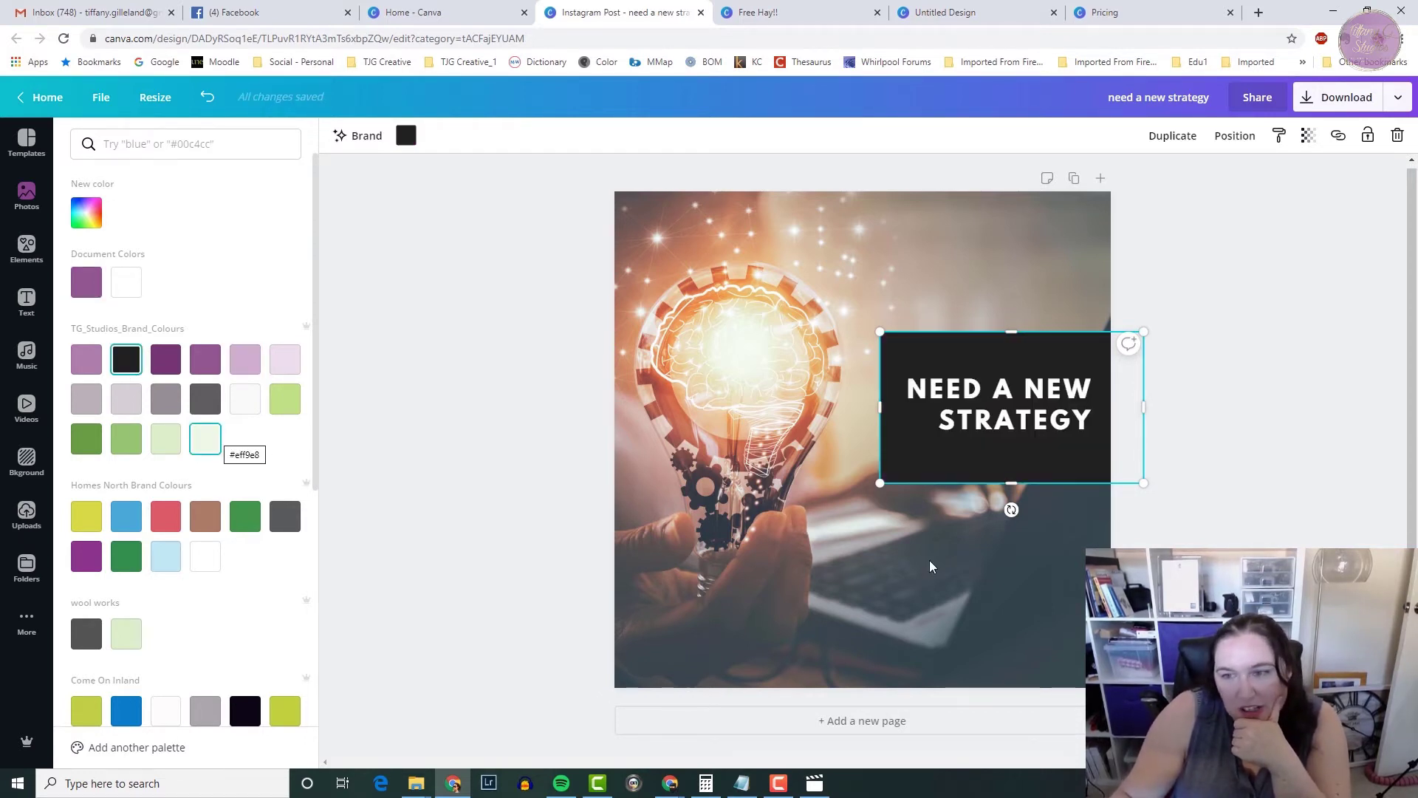
key("ctrl+z")
key("ctrl+z")
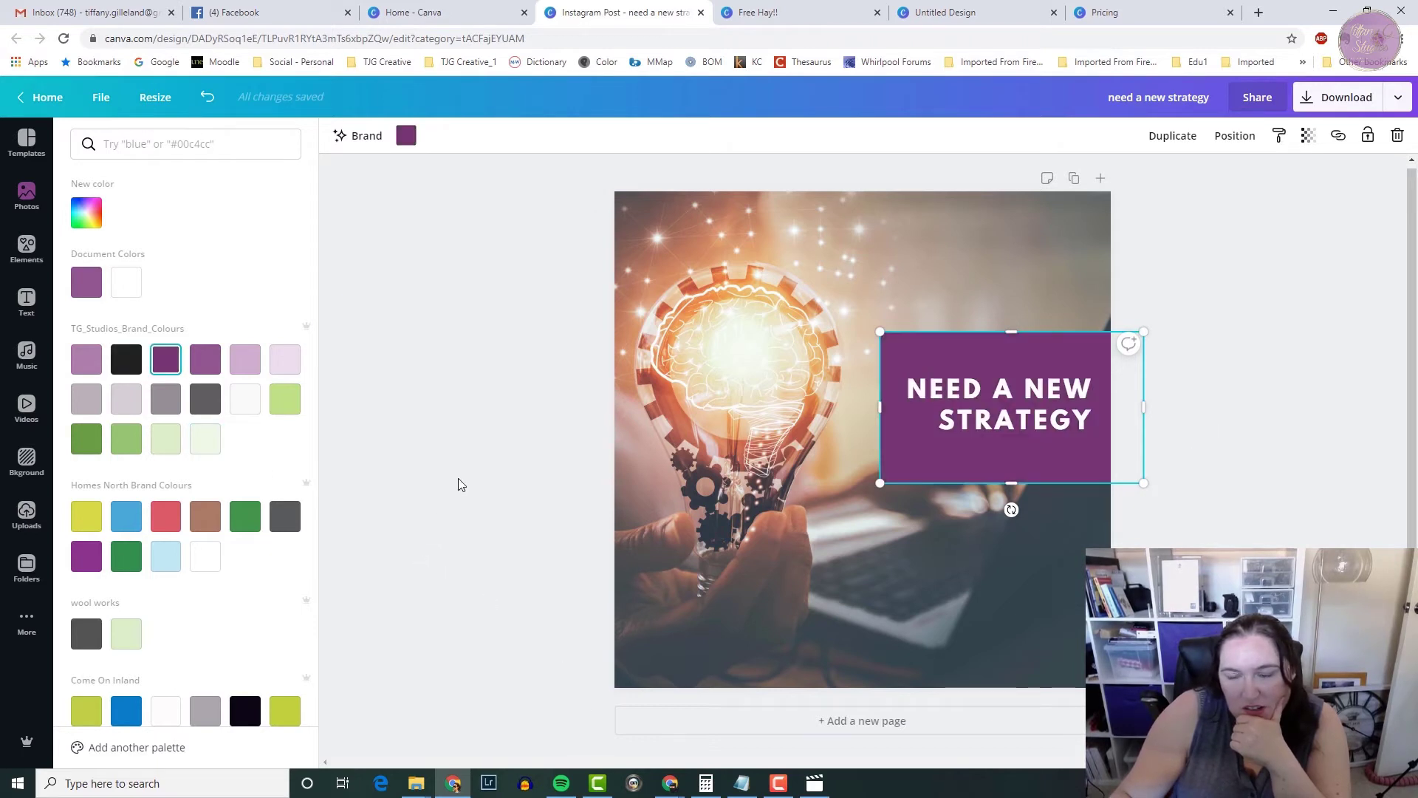
key("Escape")
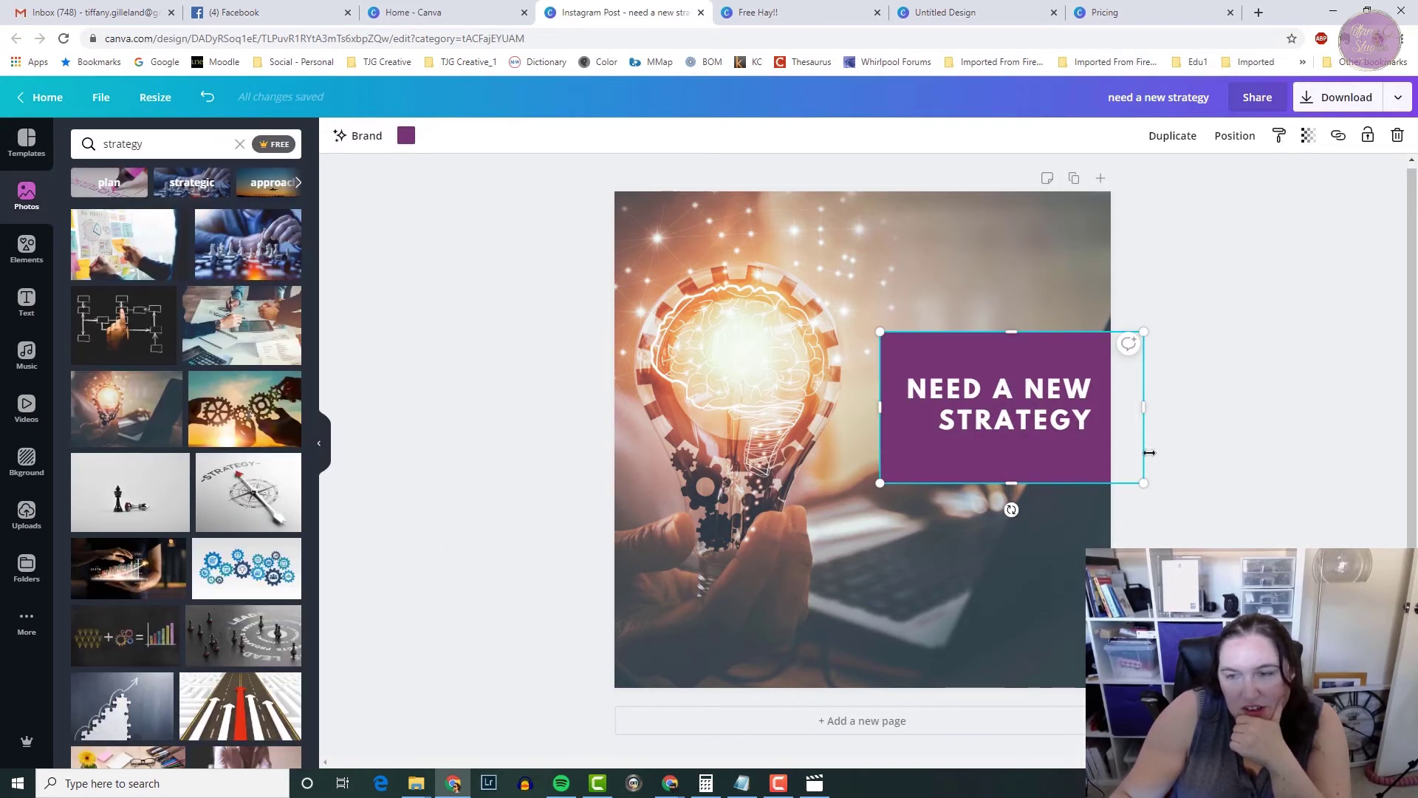
Duplicate the page and replace the heading on the copy with "FOR YOUR BUSINESS"
left_click(1075, 179)
left_click(908, 381)
double_click(909, 382)
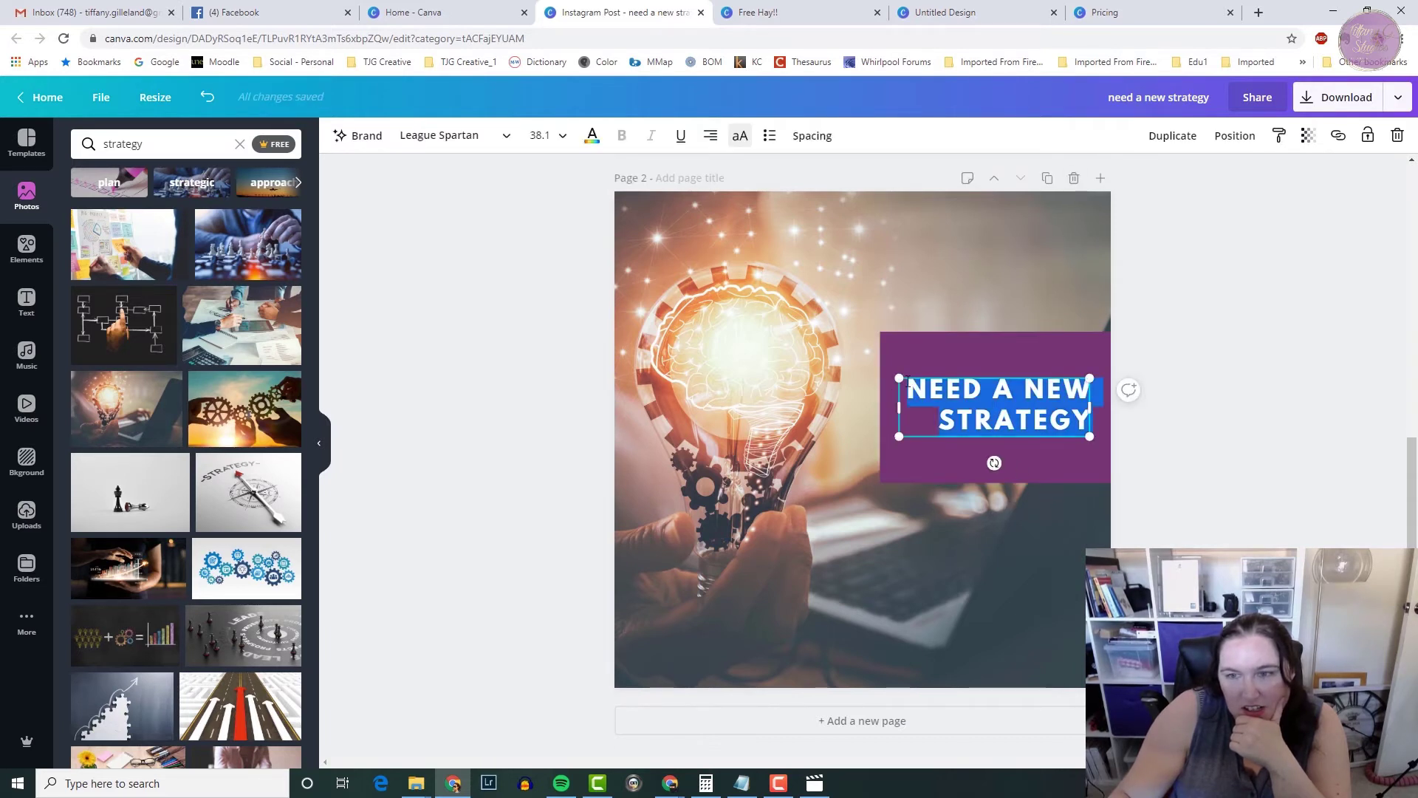
type("for your")
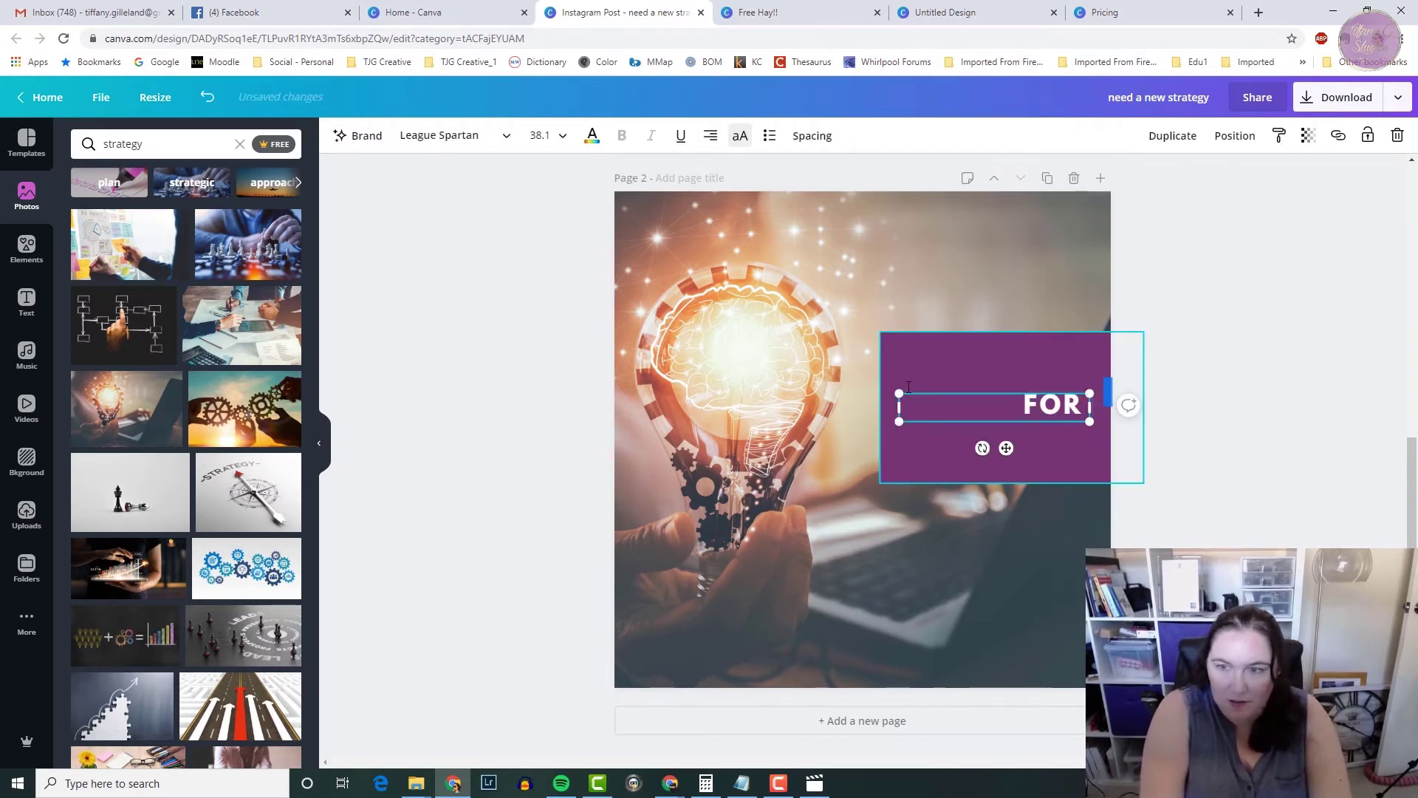
type(" busin")
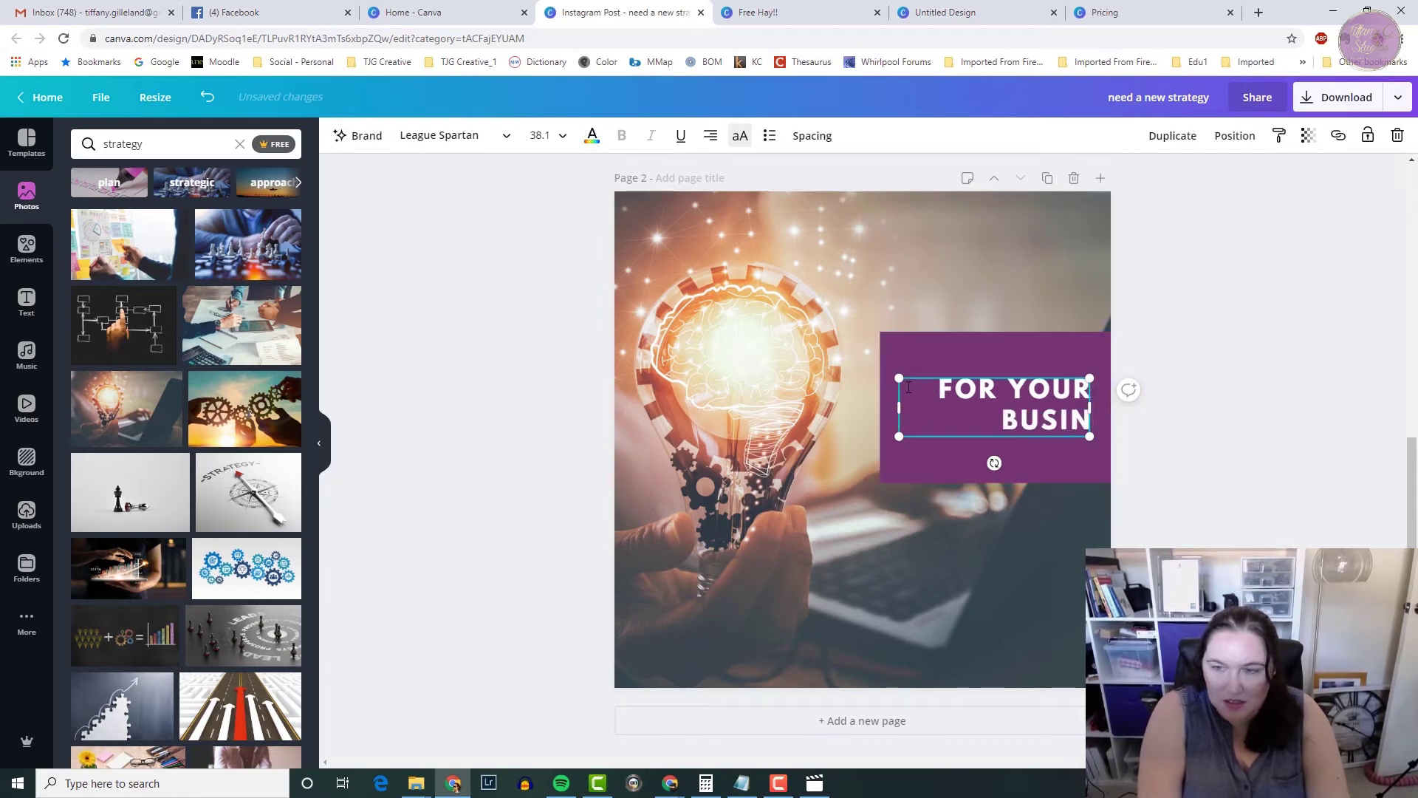
type("ess")
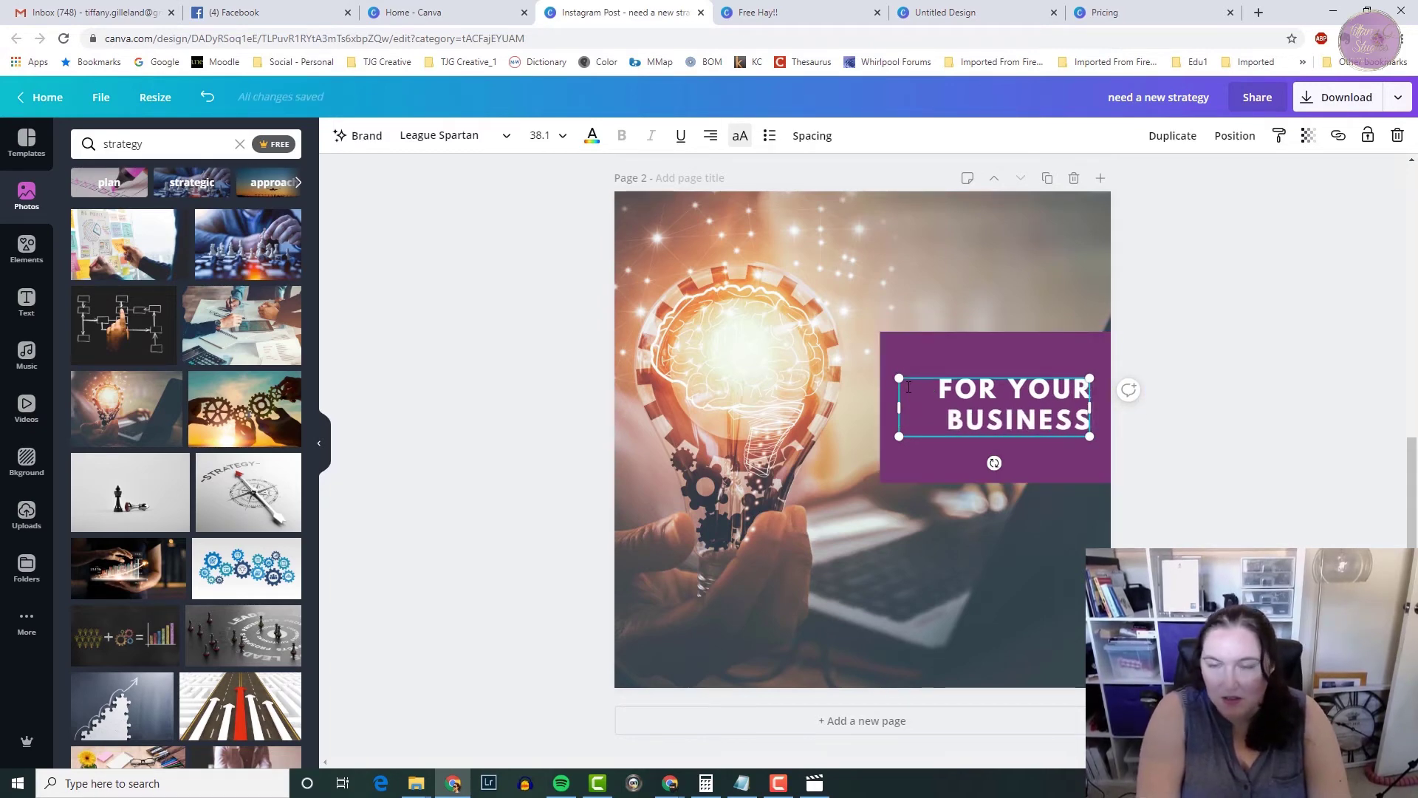
Extend the heading on page 1 to read "NEED A NEW BUSINESS STRATEGY?"
scroll(1140, 323, "up", 5)
scroll(1140, 323, "up", 2)
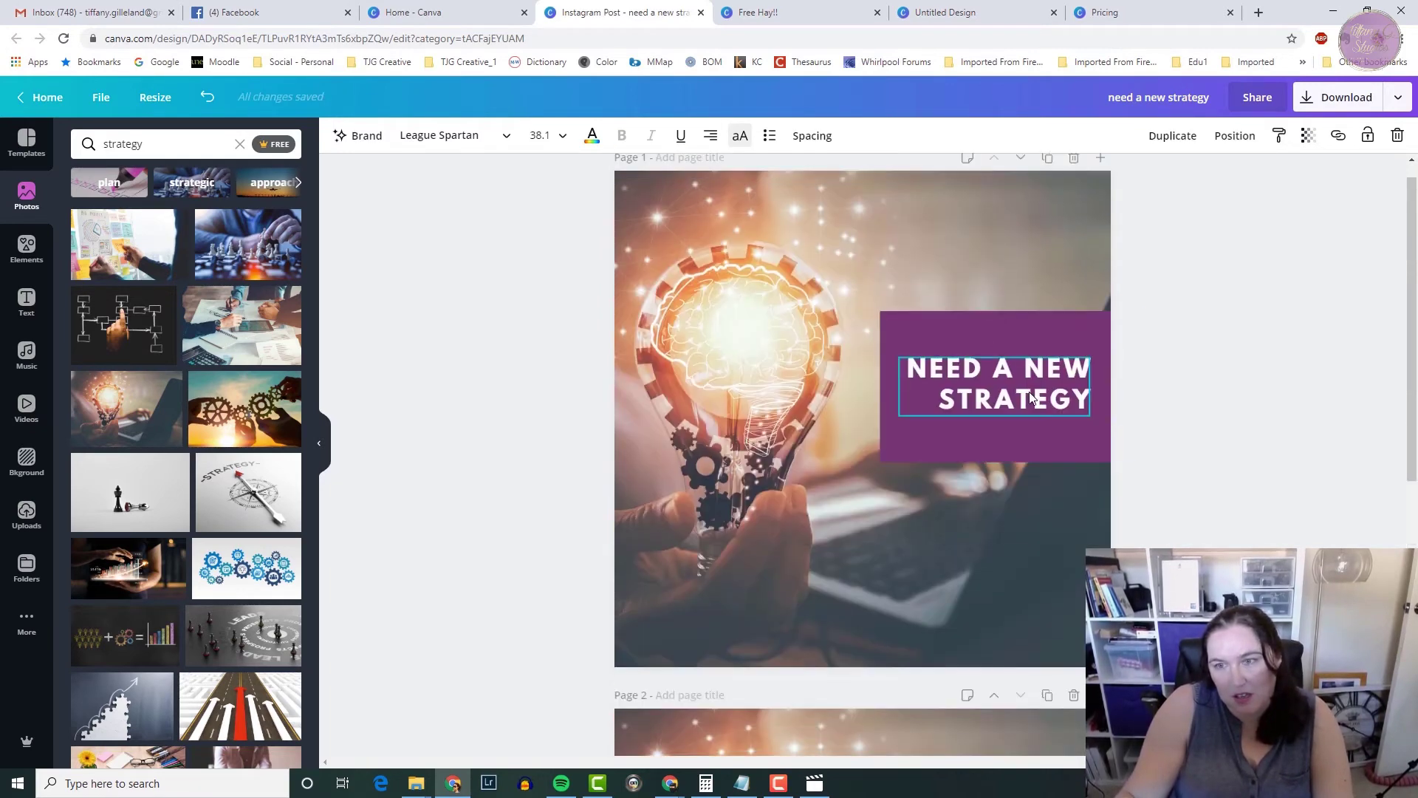
left_click(1057, 399)
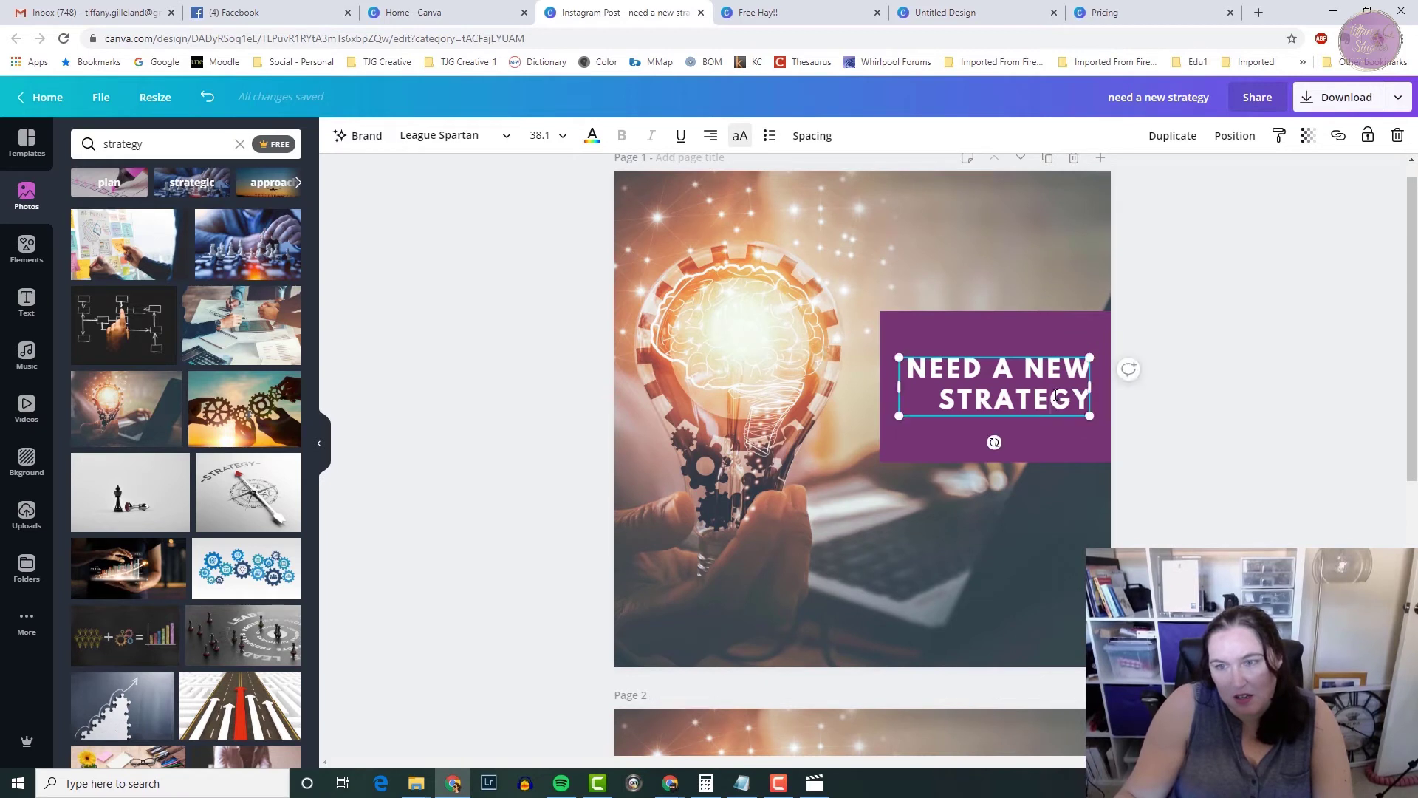
left_click(946, 402)
type("business")
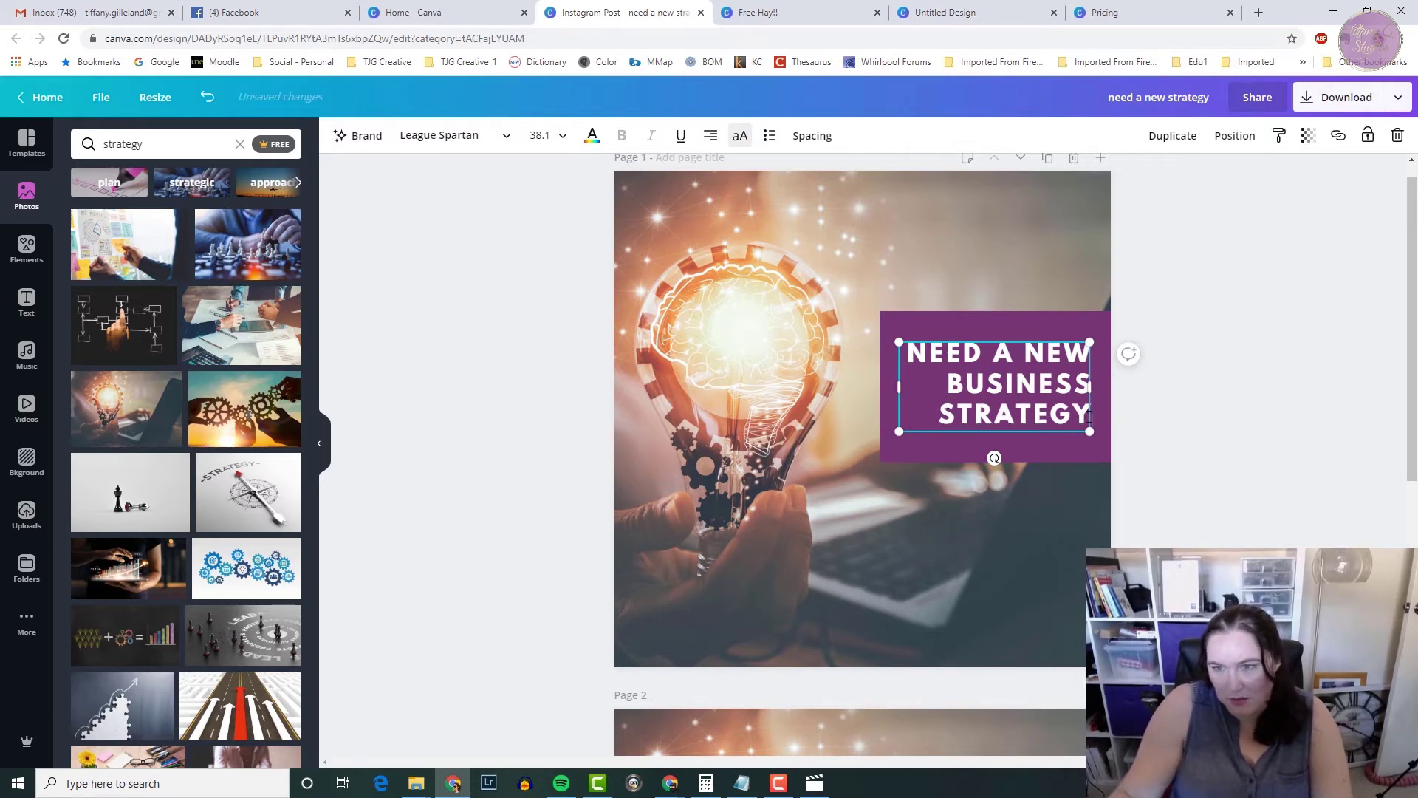
type("?")
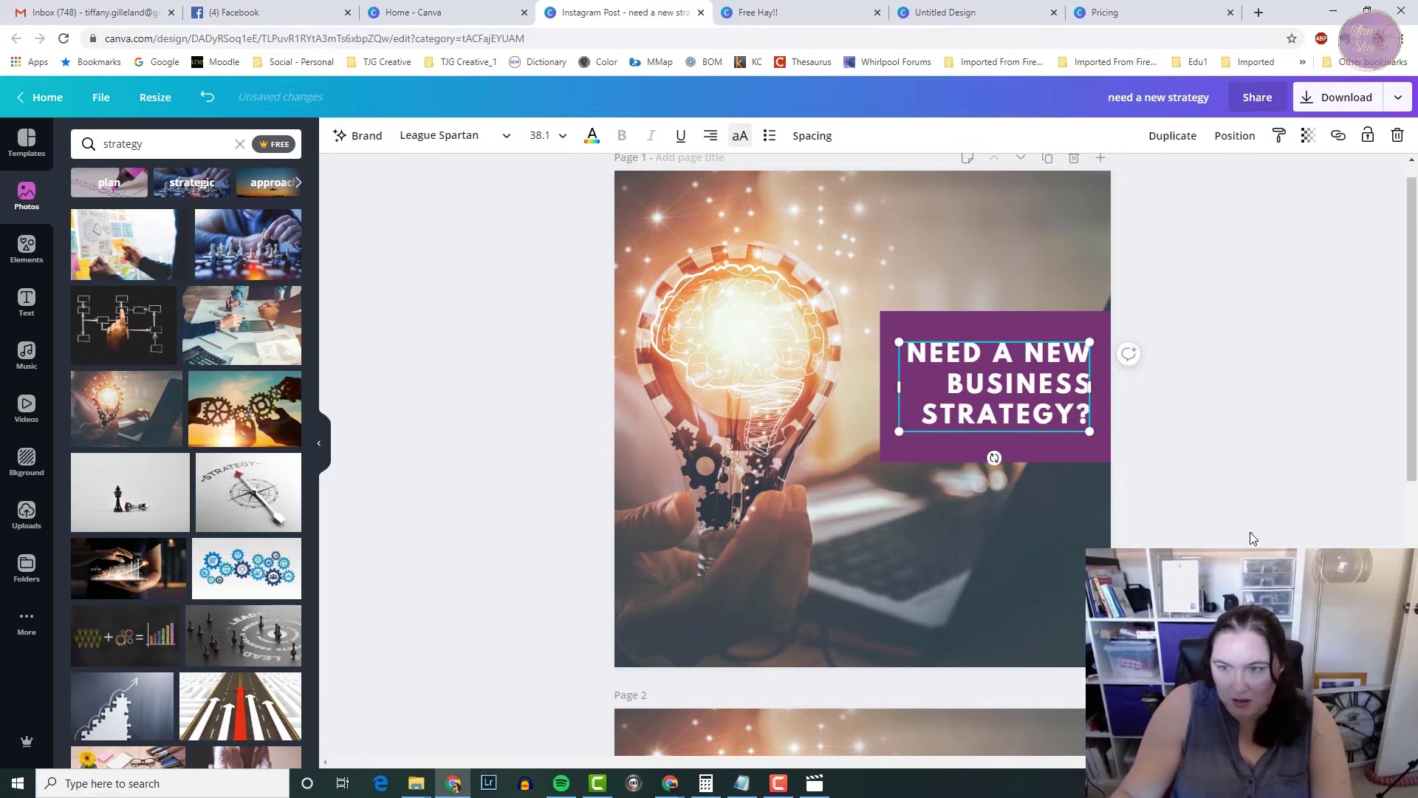
Replace the heading on page 2 with "WHY NOT JOIN A GROUP CLASS?"
scroll(1241, 531, "down", 6)
left_click(1006, 484)
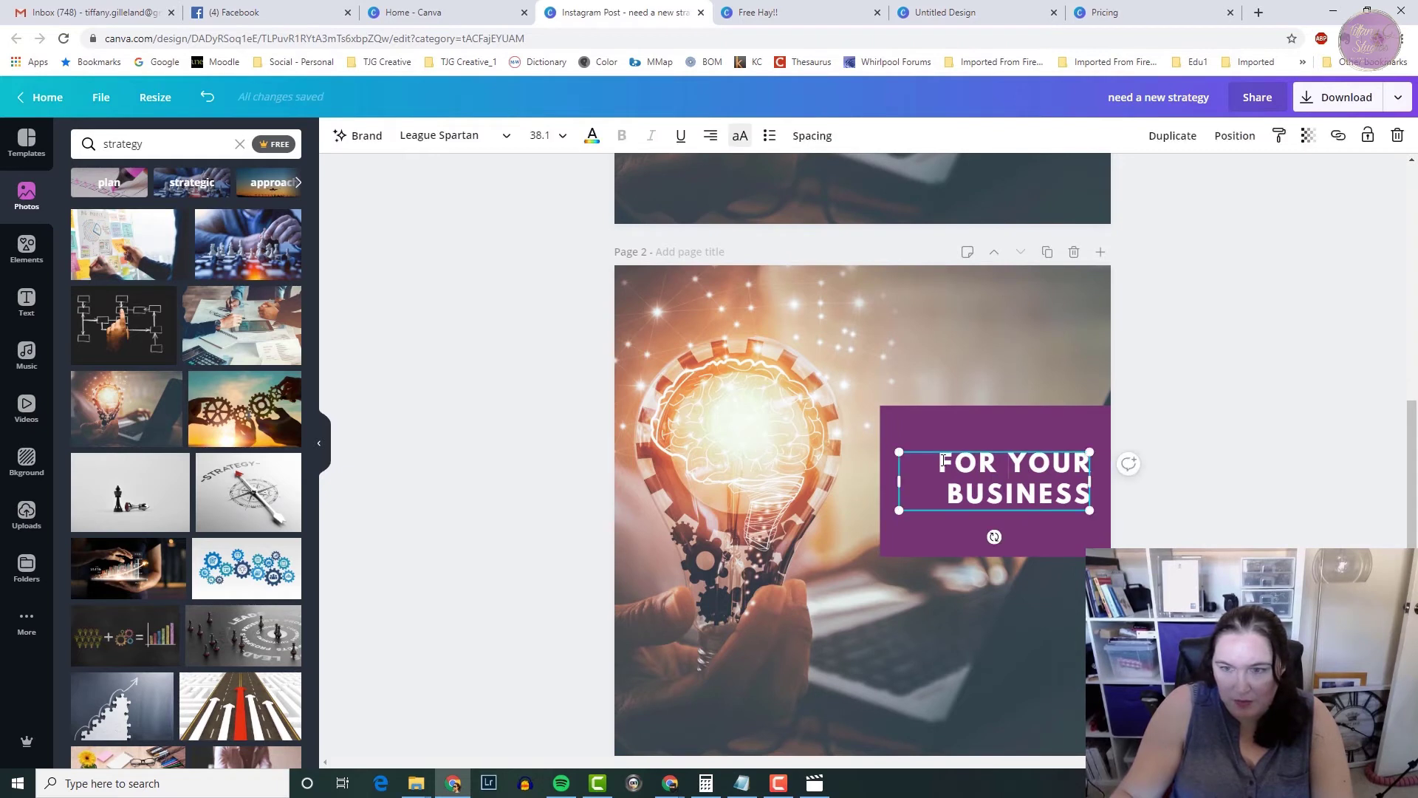
left_click_drag(942, 462, 1083, 494)
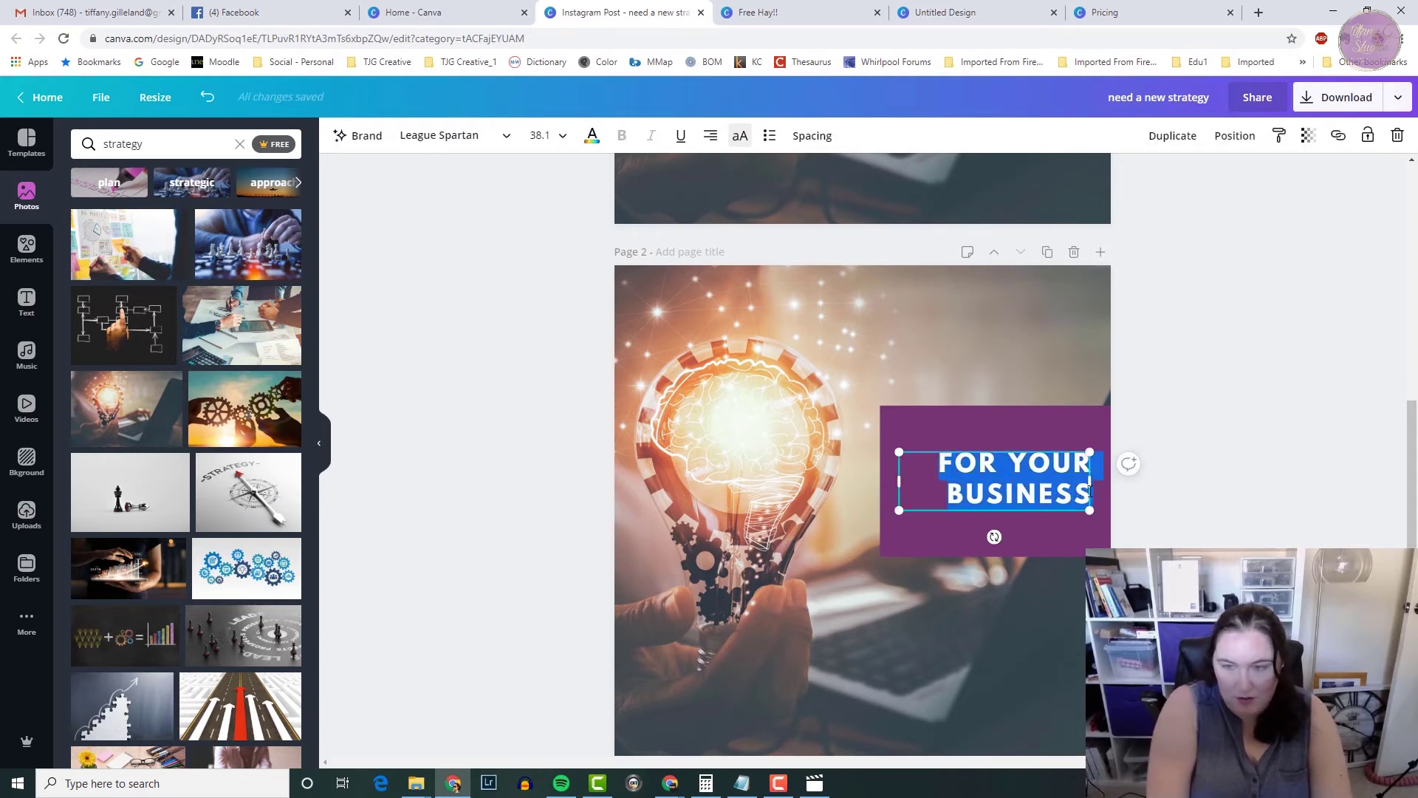
type("WHY NOT JOIN A")
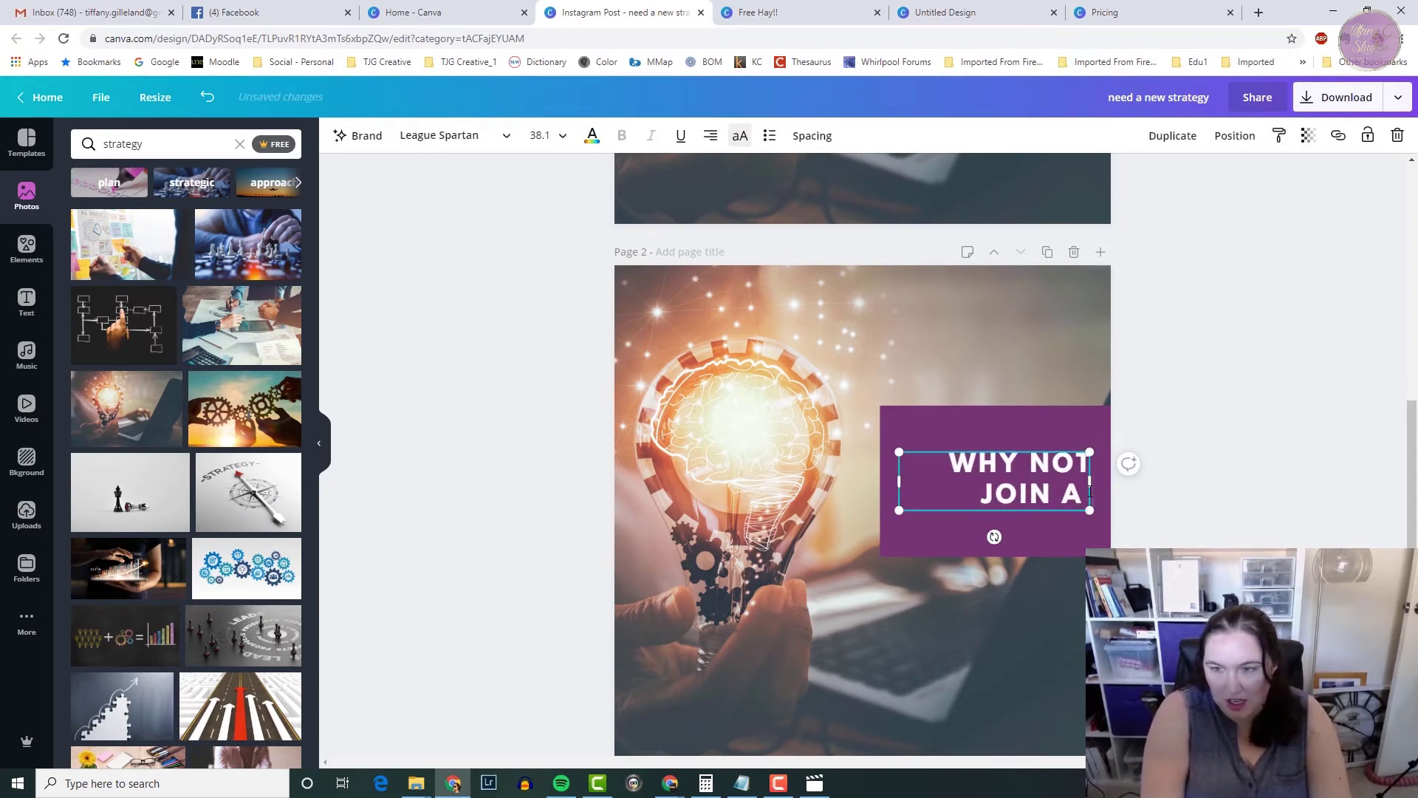
type(" GROUP CLASS")
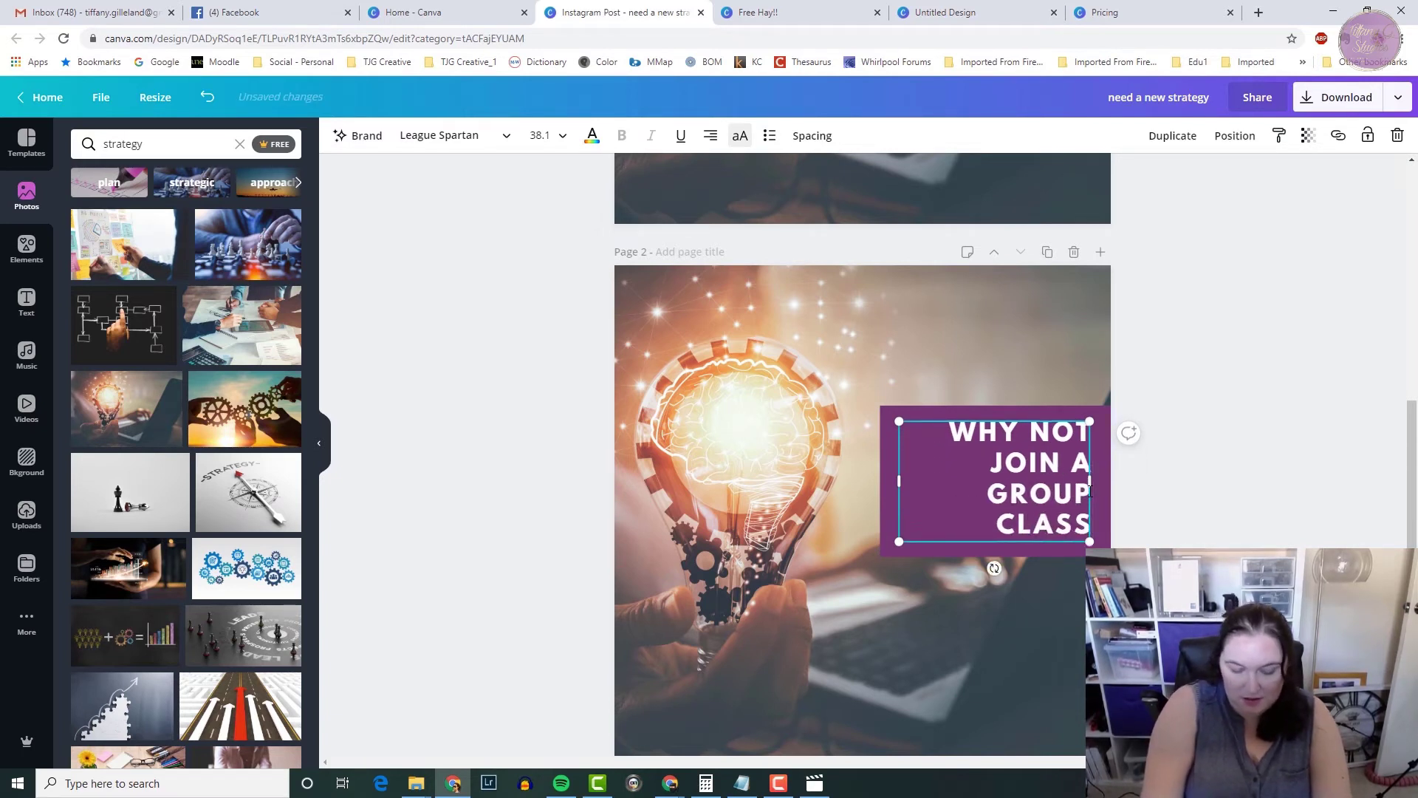
type("?")
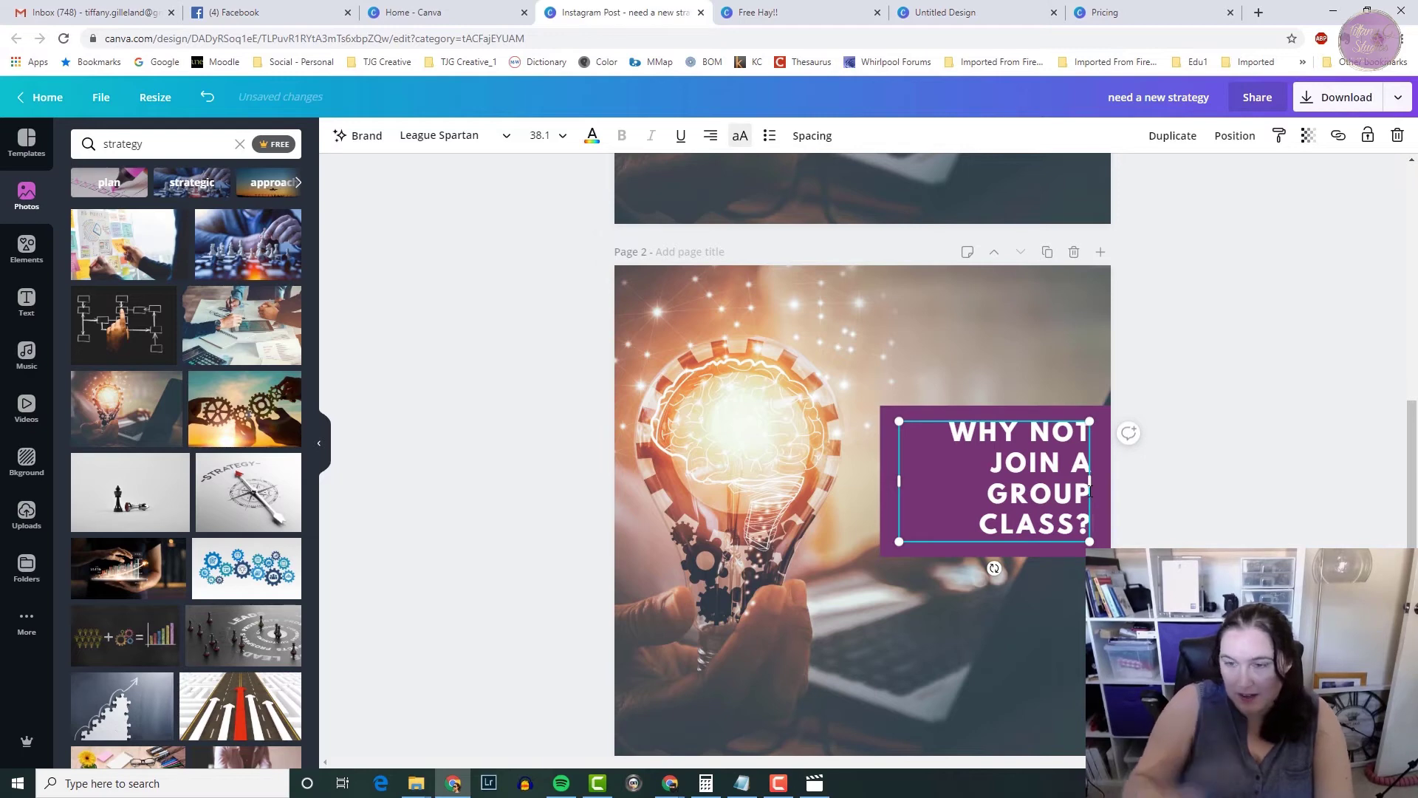
Duplicate page 2 and replace the heading on the copy with "CLICK TO LEARN MORE"
left_click(1047, 253)
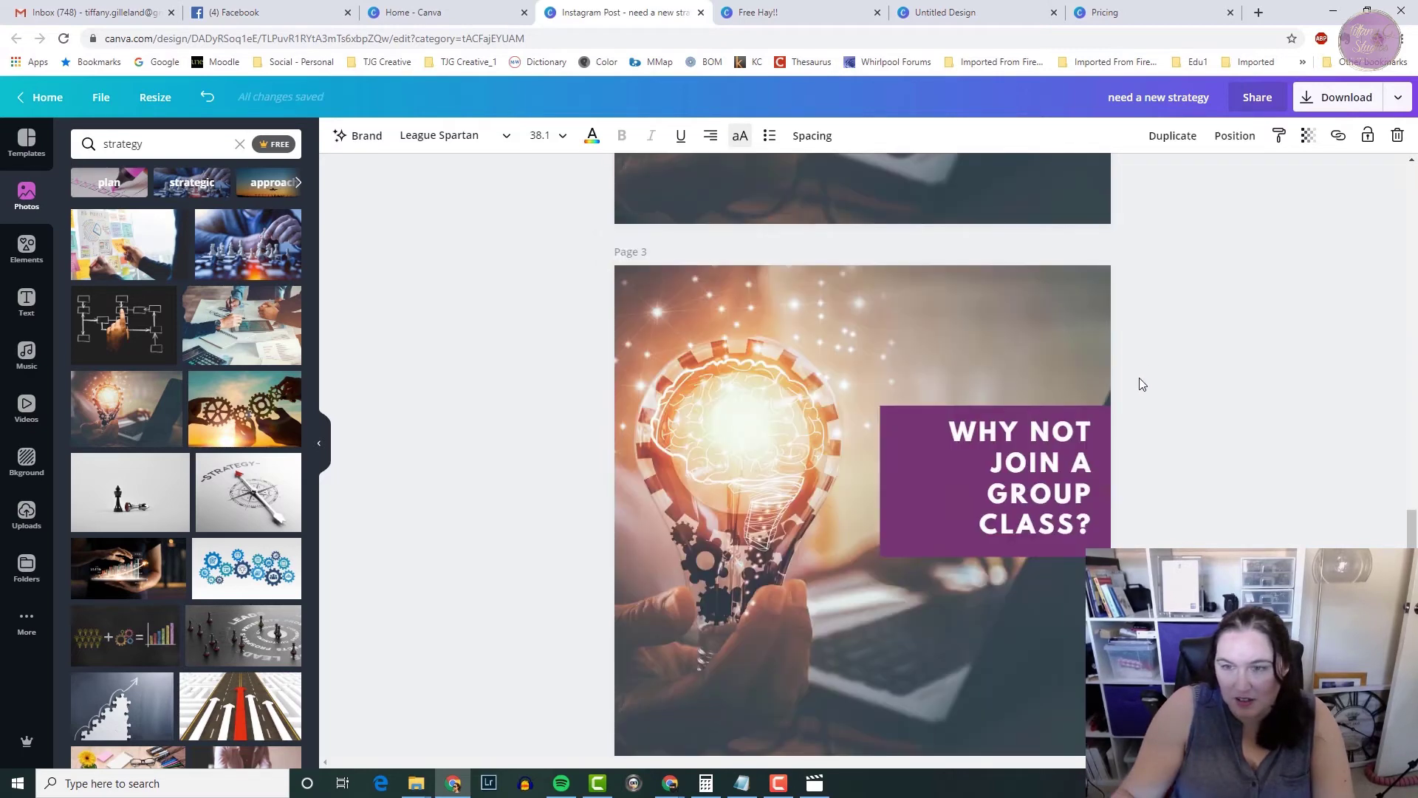
left_click(1034, 458)
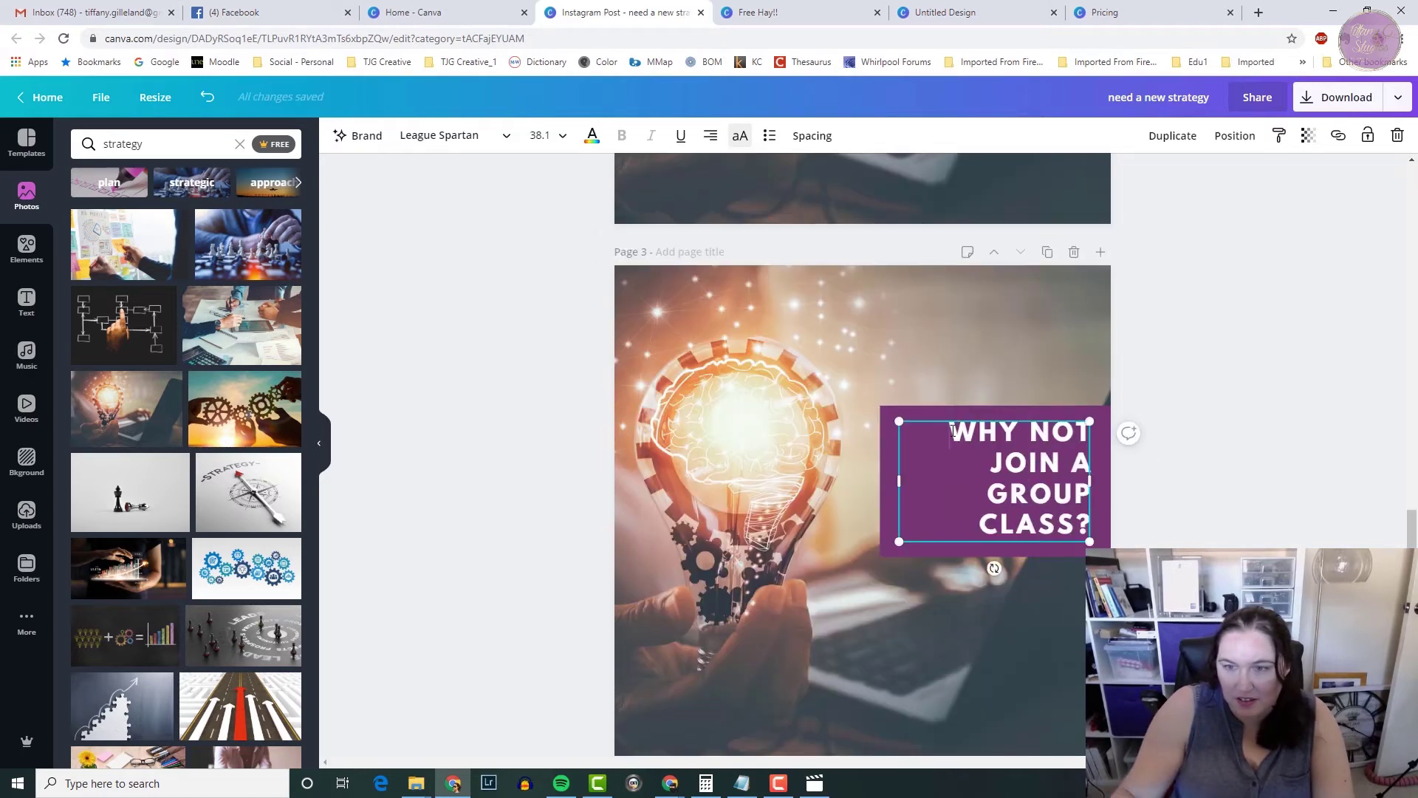
left_click_drag(952, 433, 1077, 526)
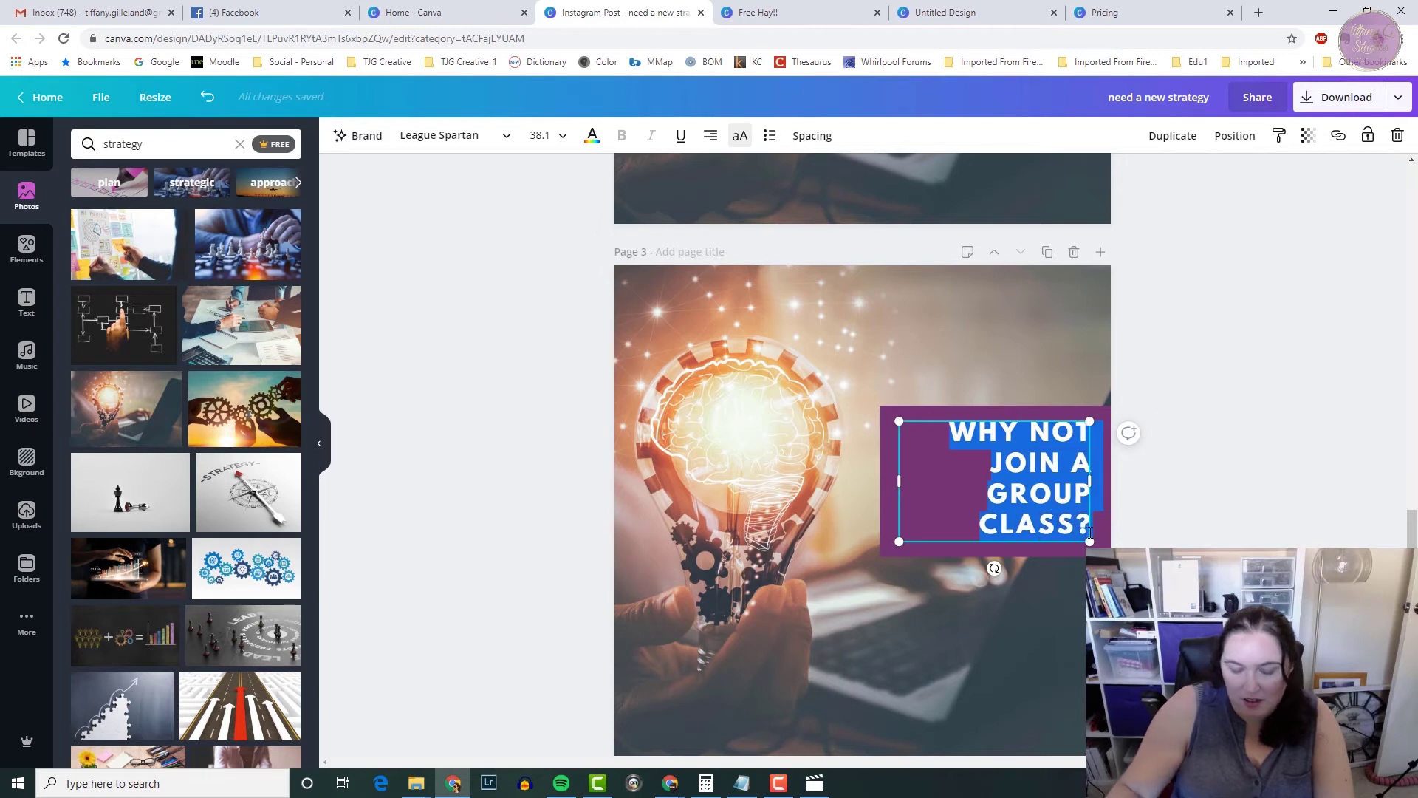
type("CLICK TO LE")
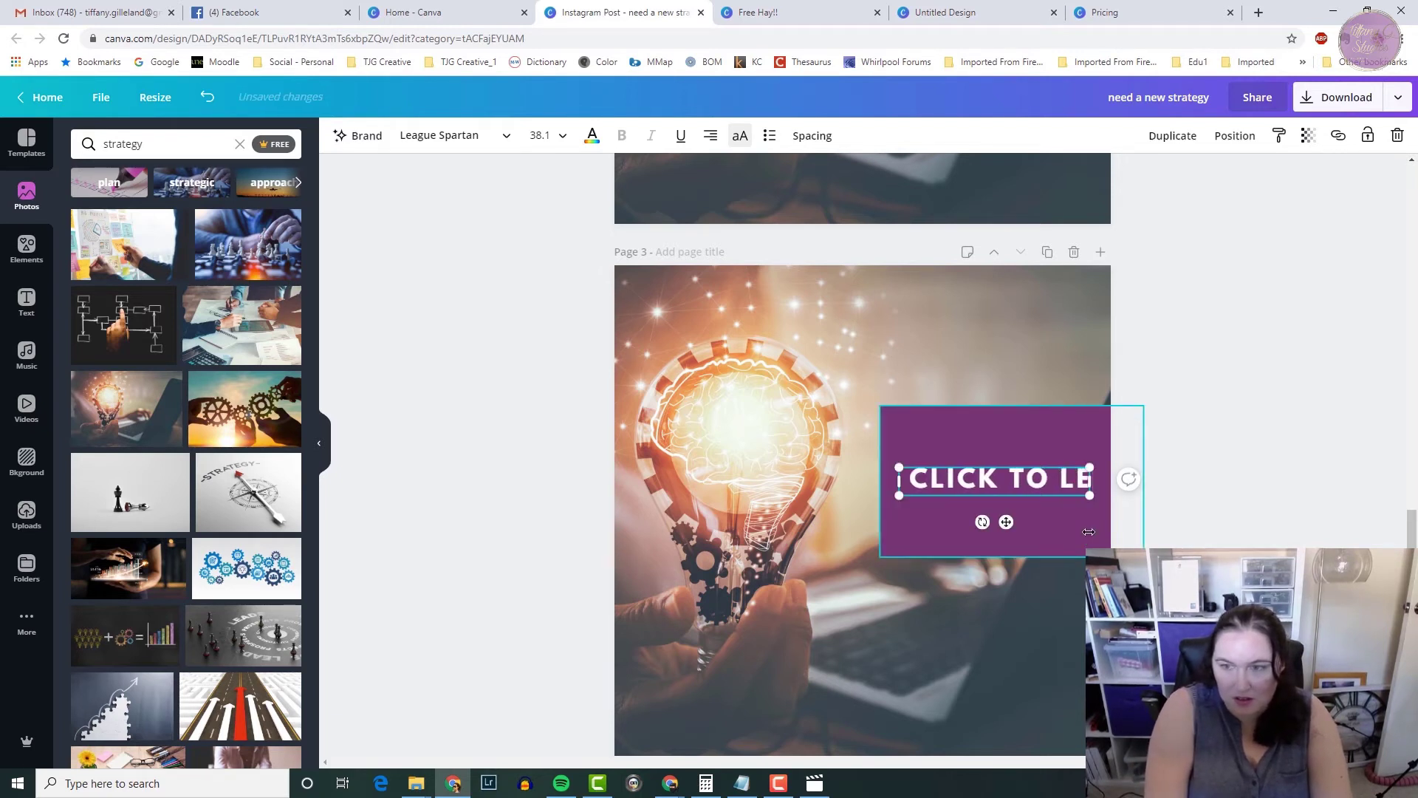
type("ARN MORE")
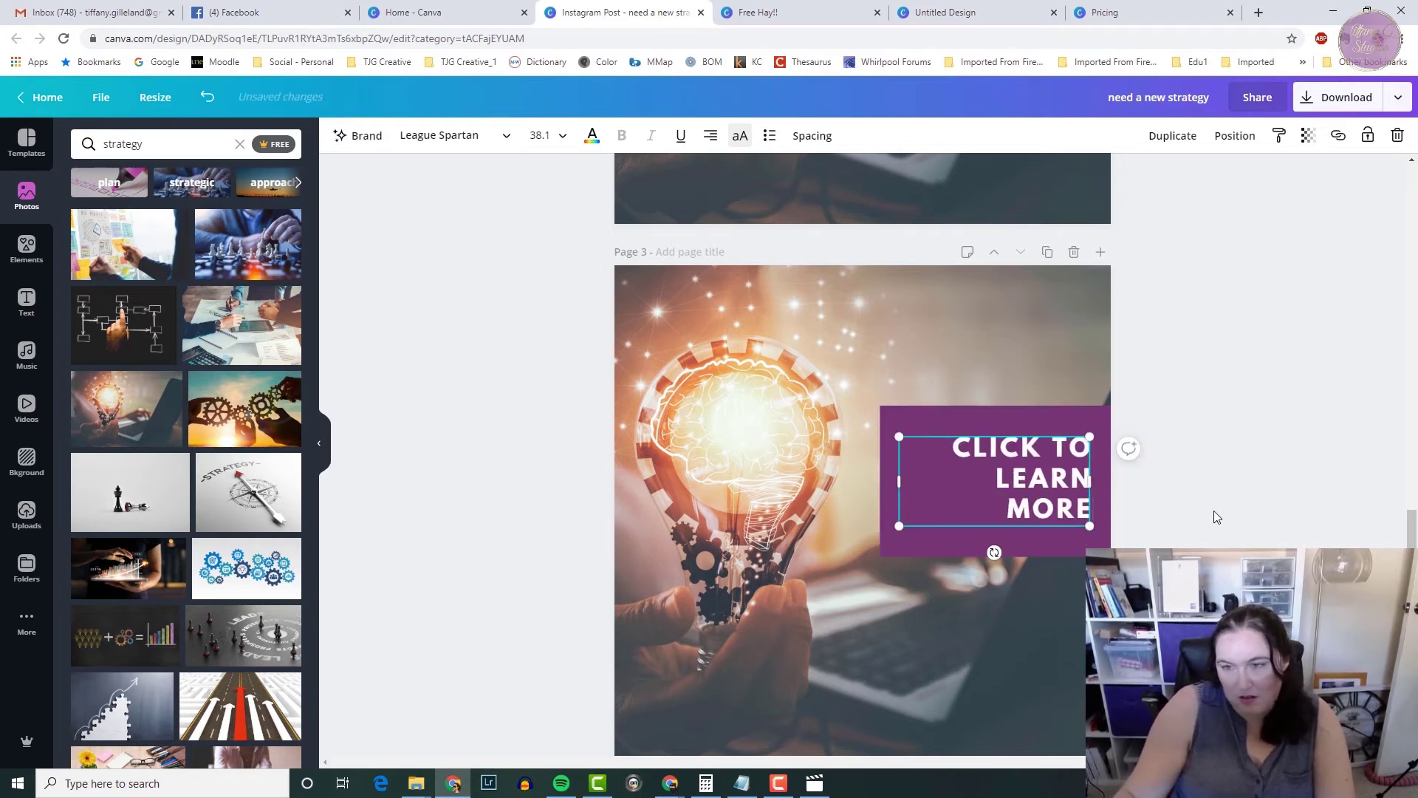
left_click(1214, 511)
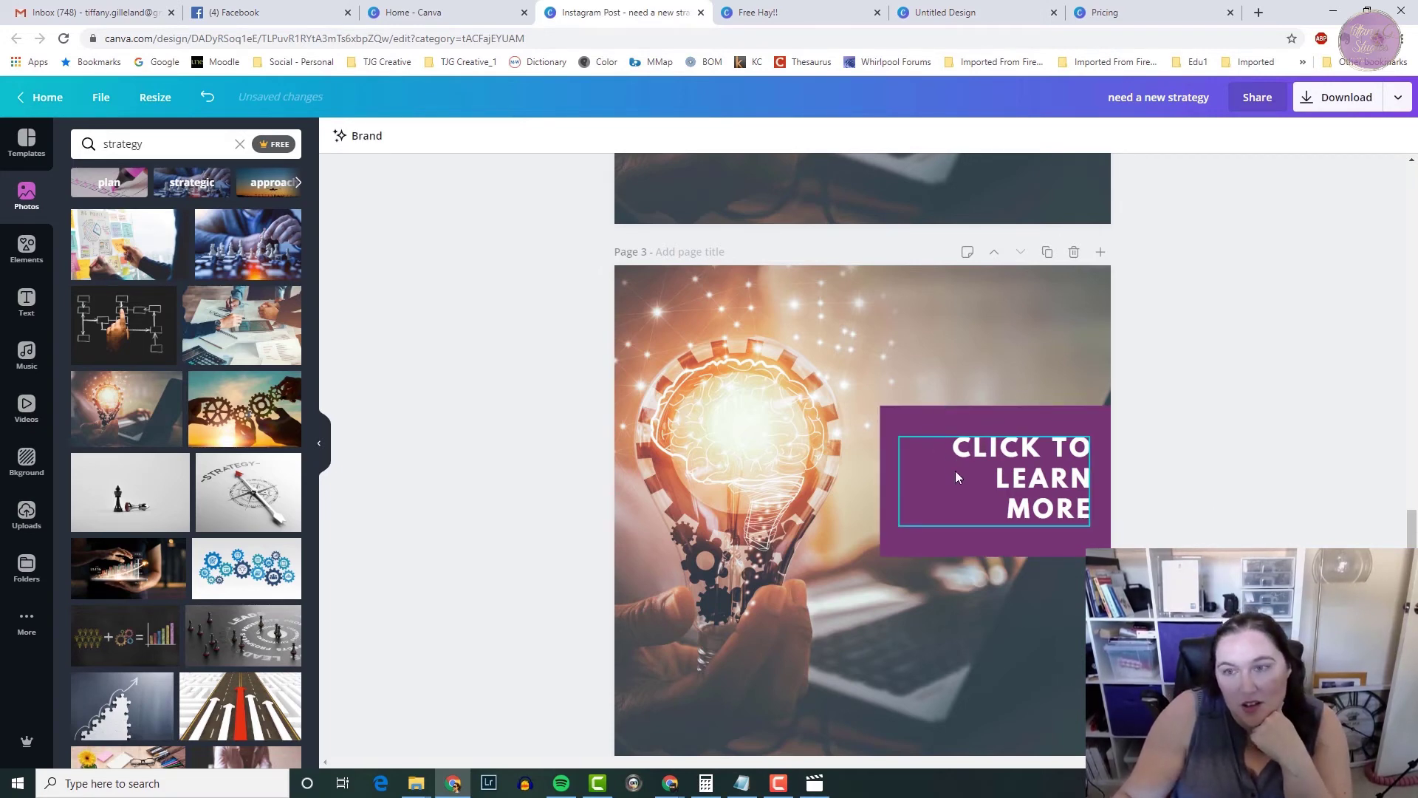
Search the photos for "class" and replace page 2's background with the photo of a teacher facing students before a blackboard
scroll(955, 472, "up", 5)
scroll(955, 471, "up", 5)
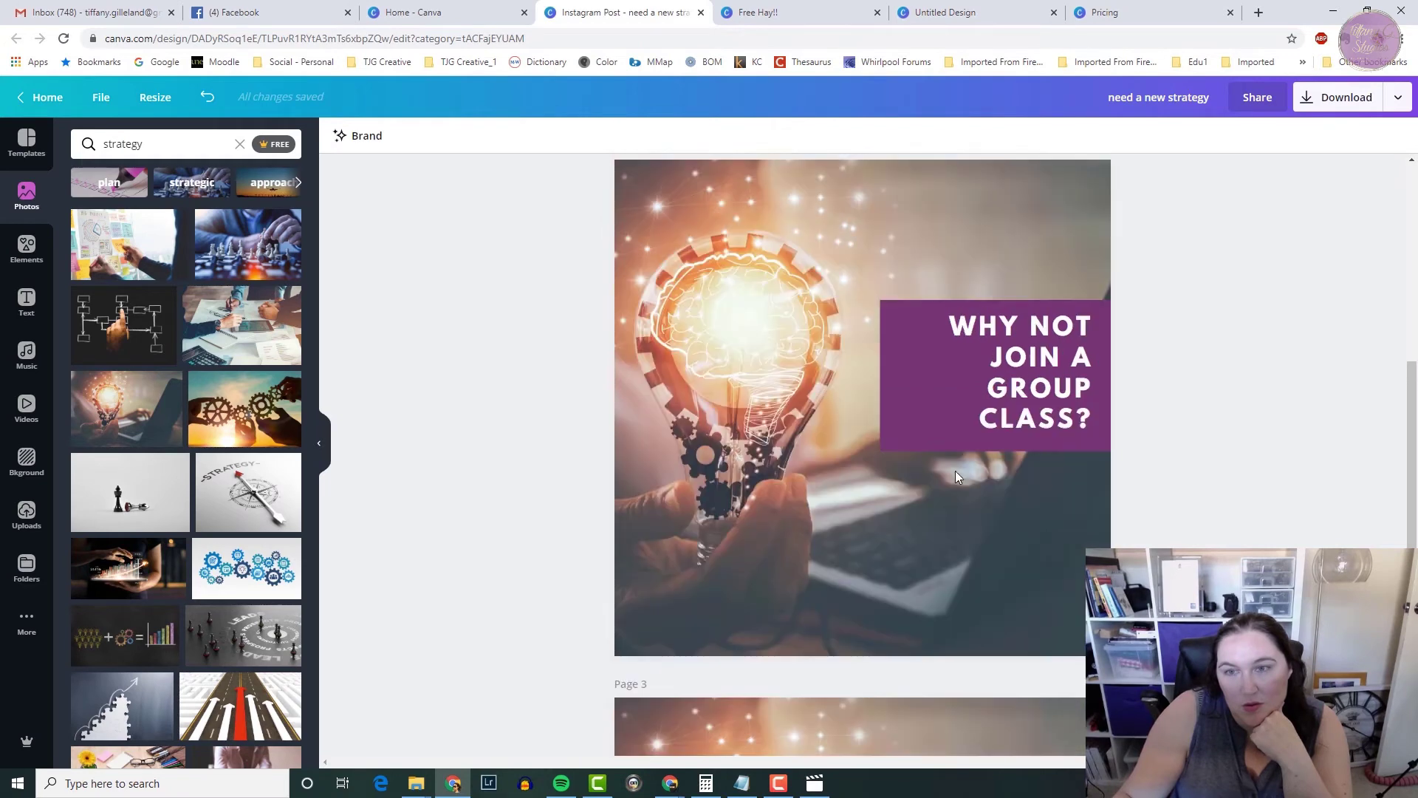
scroll(955, 472, "down", 5)
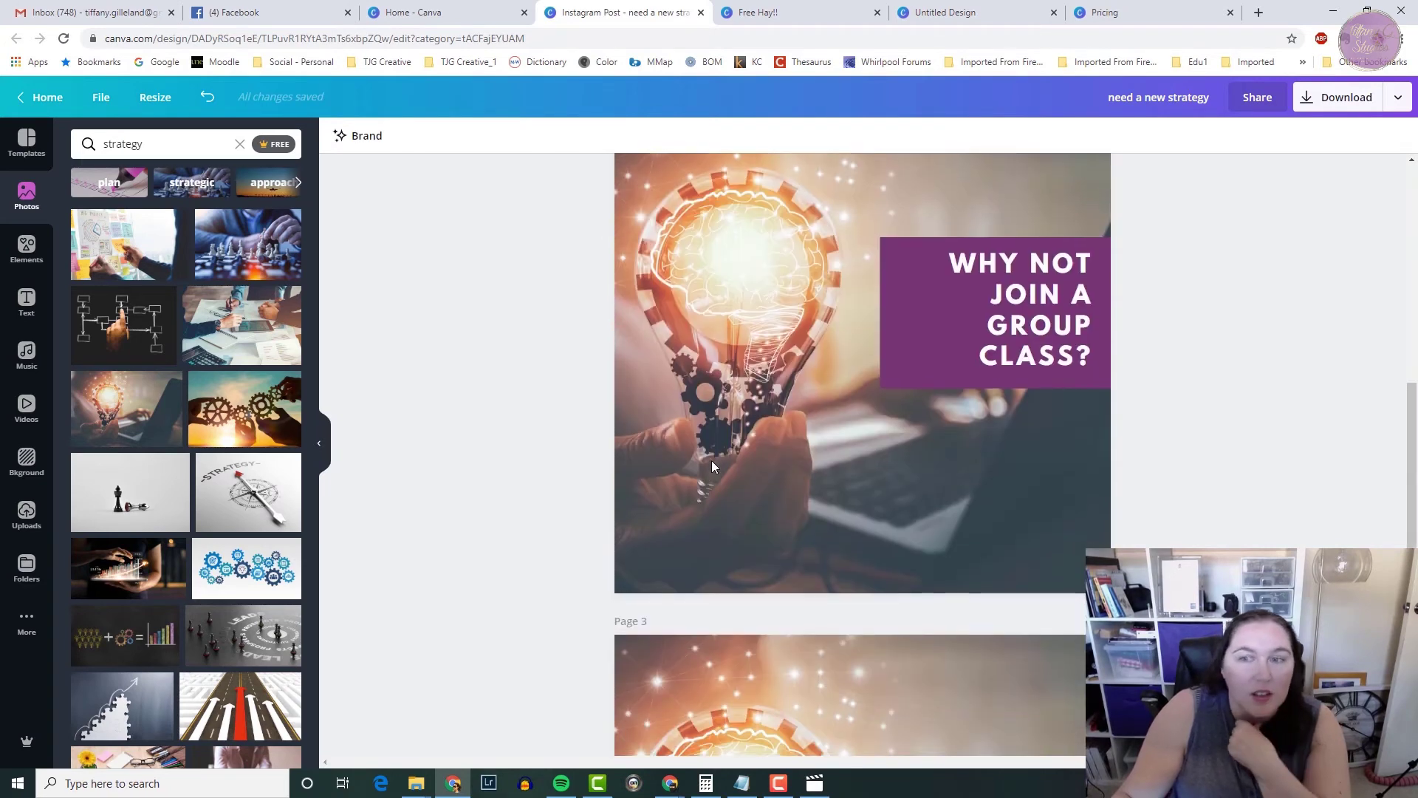
left_click(147, 144)
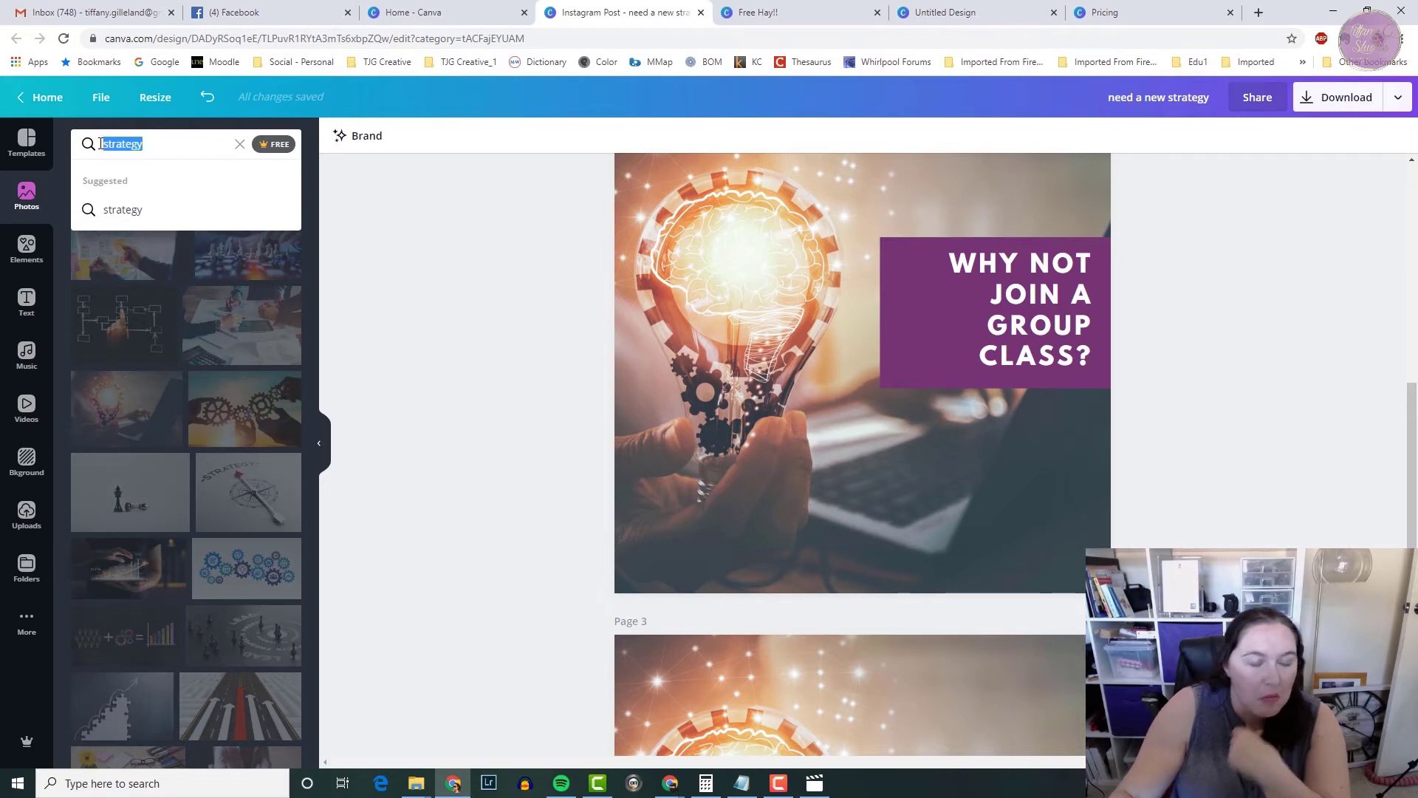
type("class")
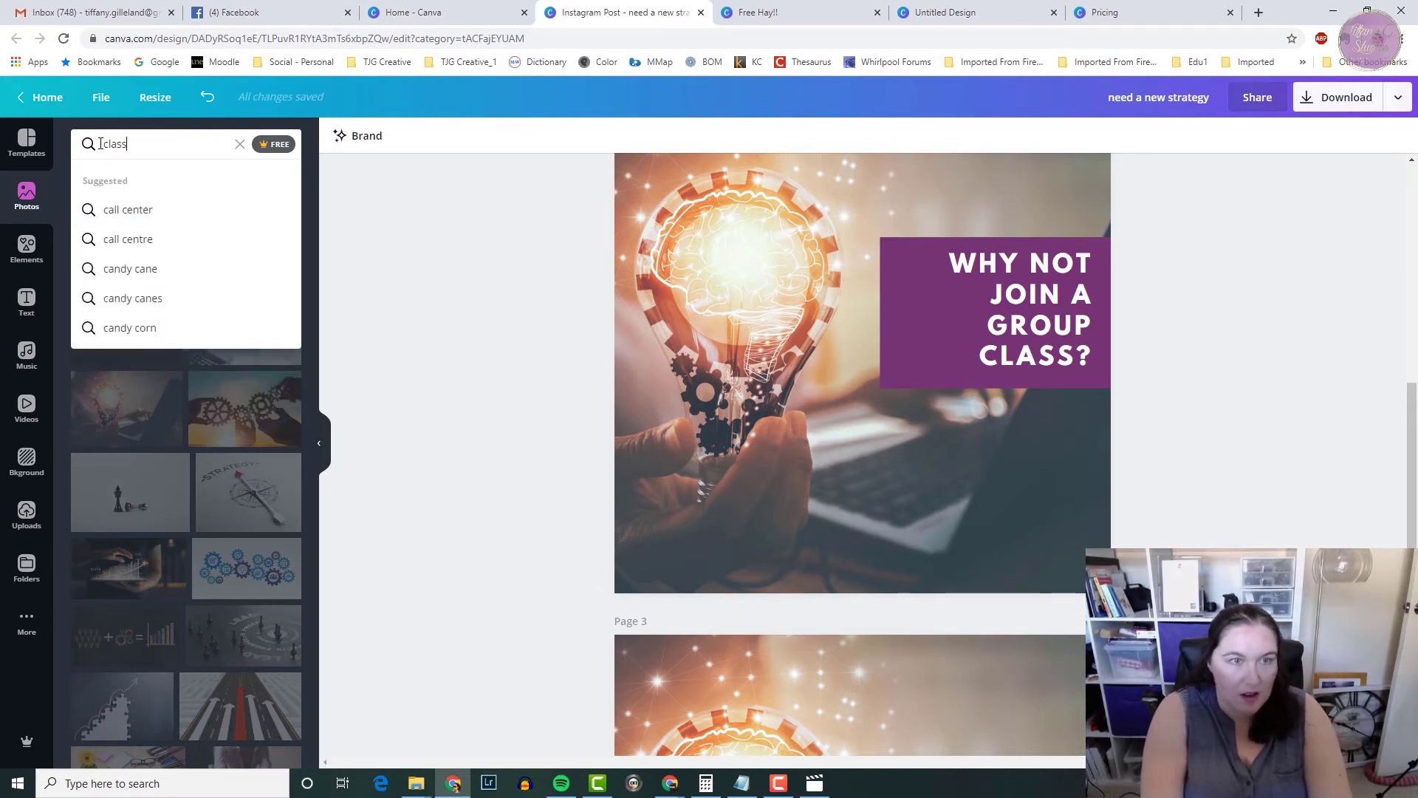
key("Return")
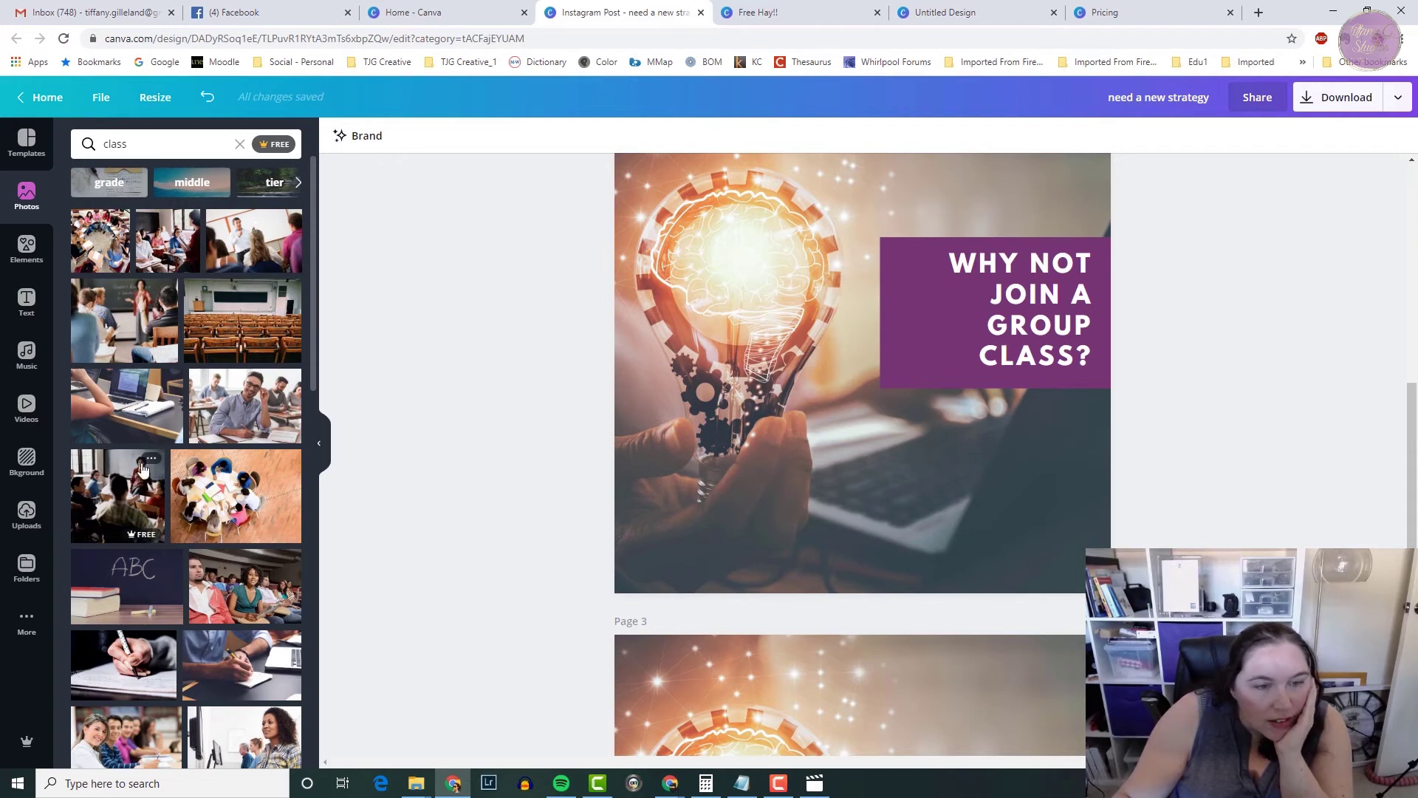
left_click_drag(142, 469, 637, 189)
scroll(1231, 424, "up", 2)
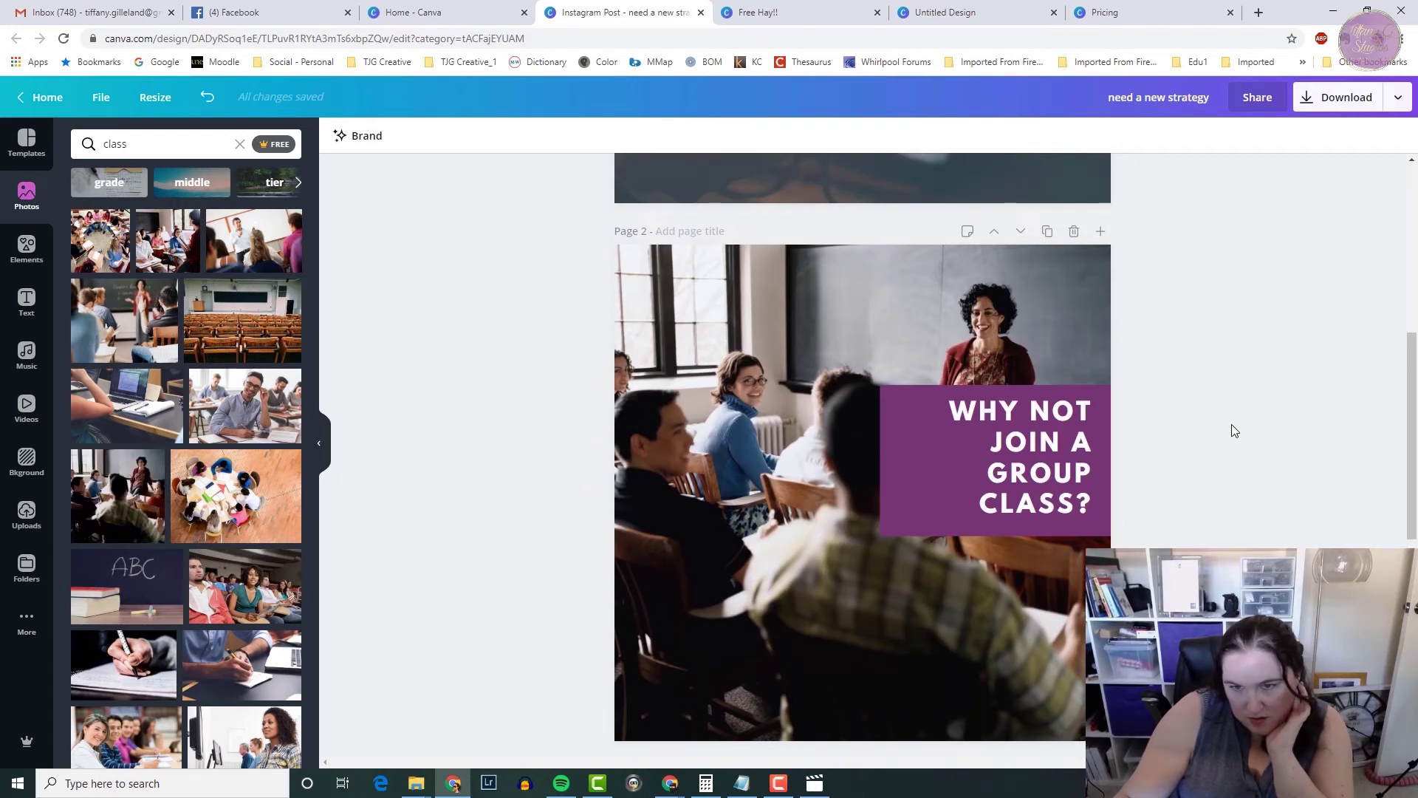
Add a square to page 3, enlarge it to cover the whole page, and send it behind the purple heading box
scroll(1230, 424, "down", 7)
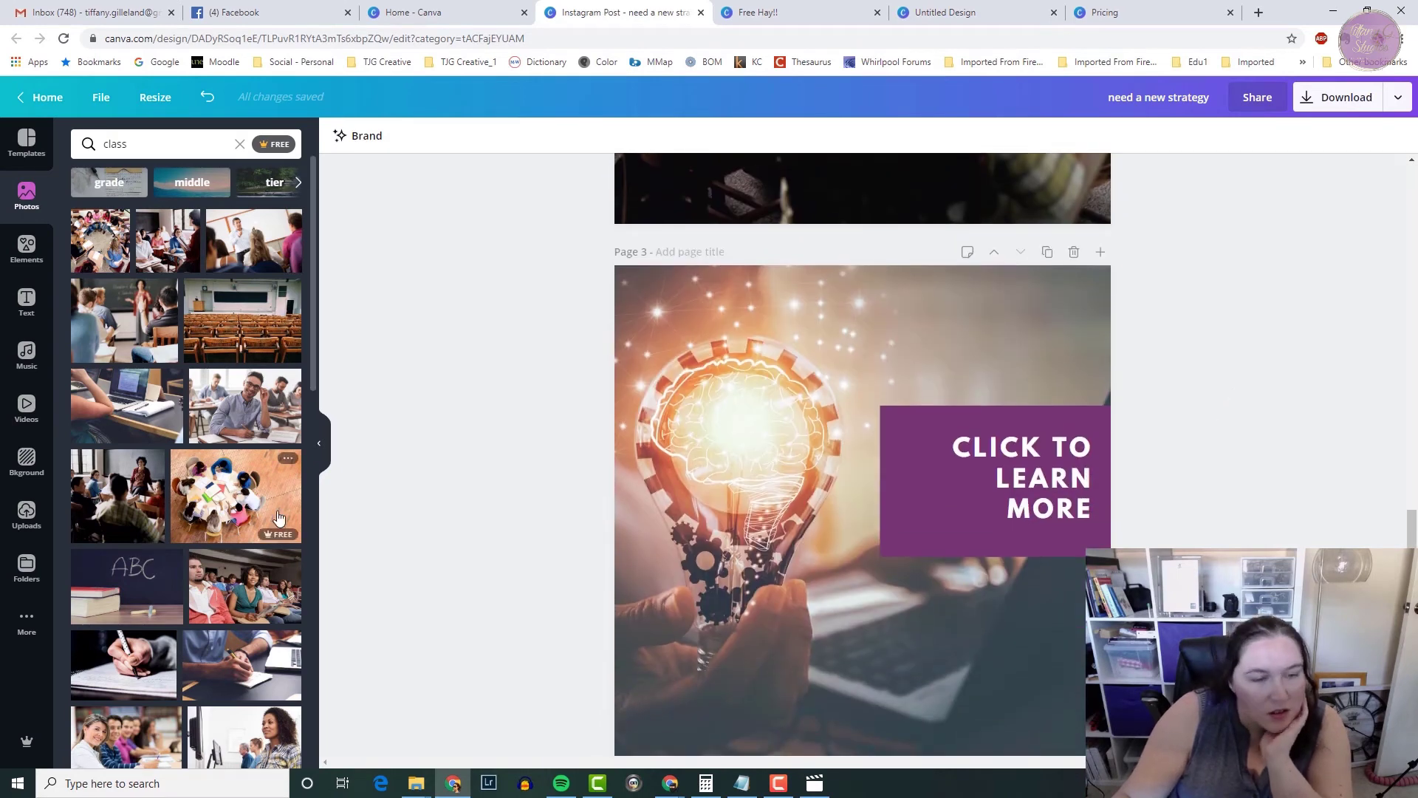
left_click(27, 251)
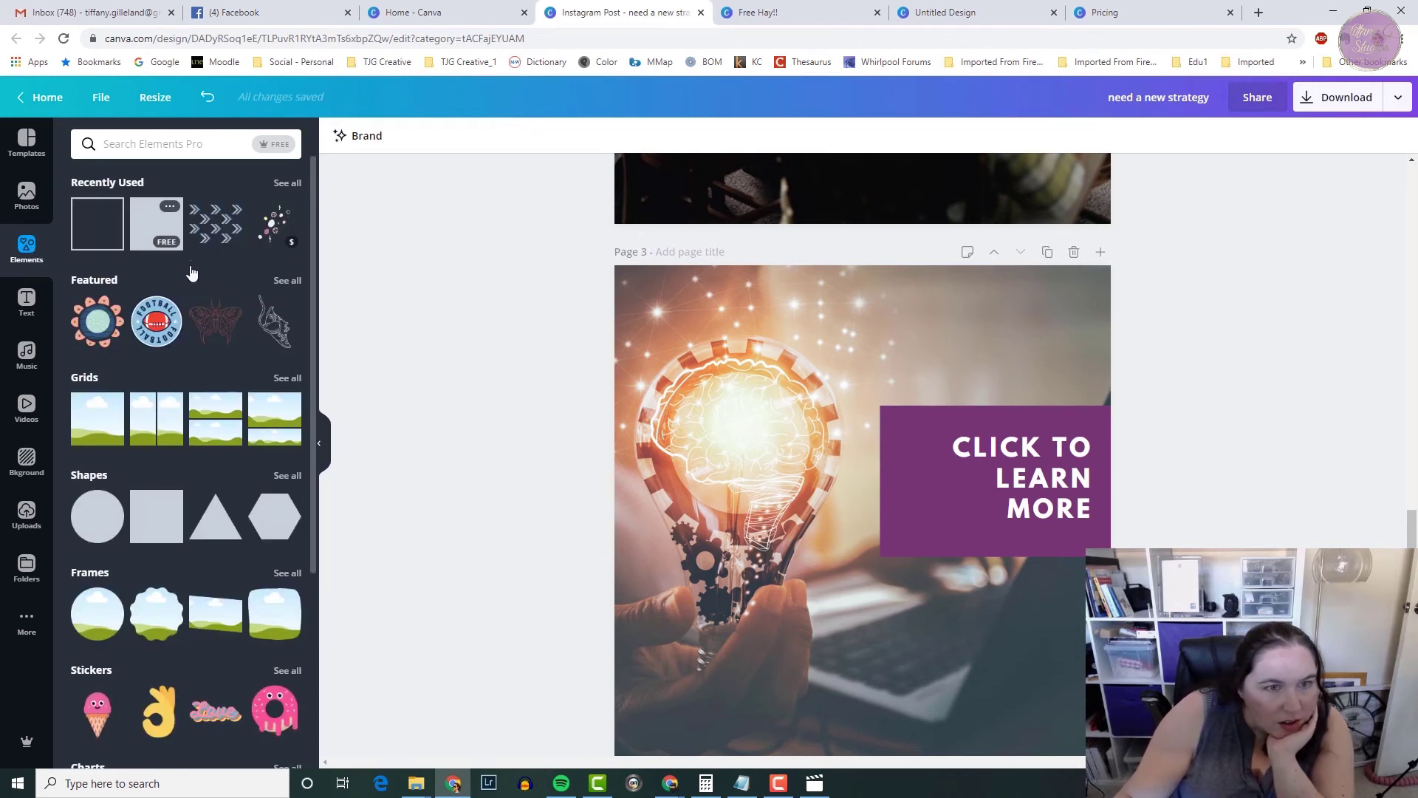
left_click(156, 223)
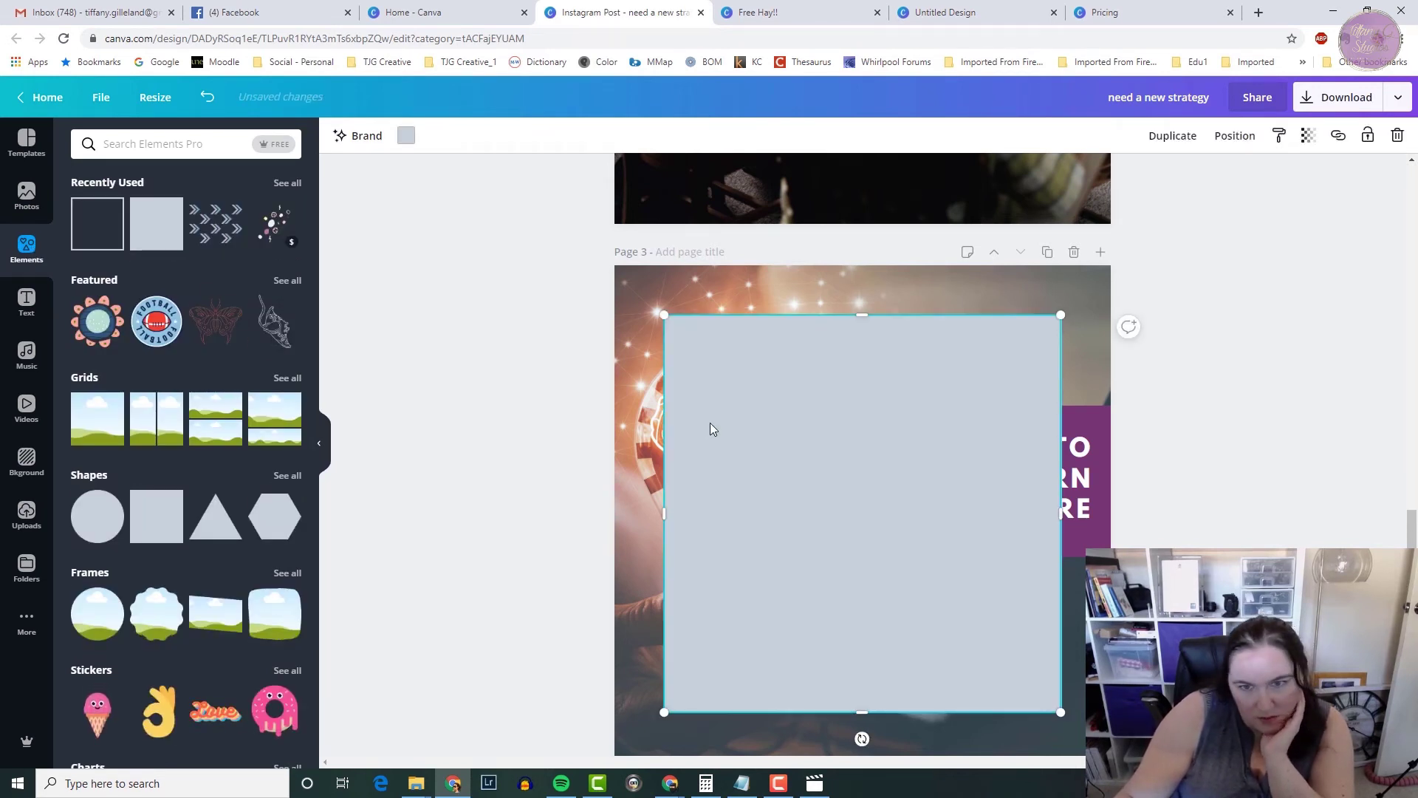
left_click_drag(711, 423, 668, 368)
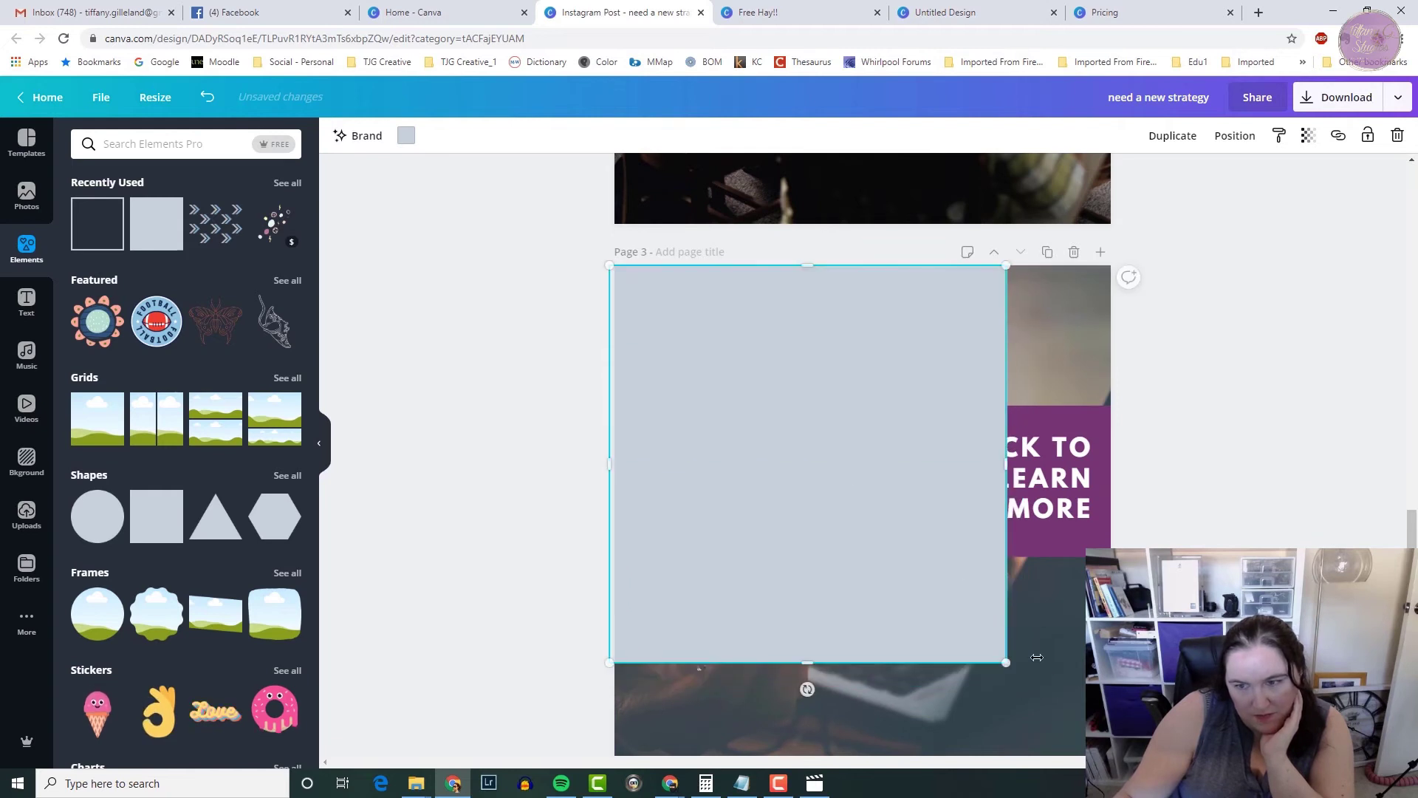
left_click_drag(1006, 662, 1112, 768)
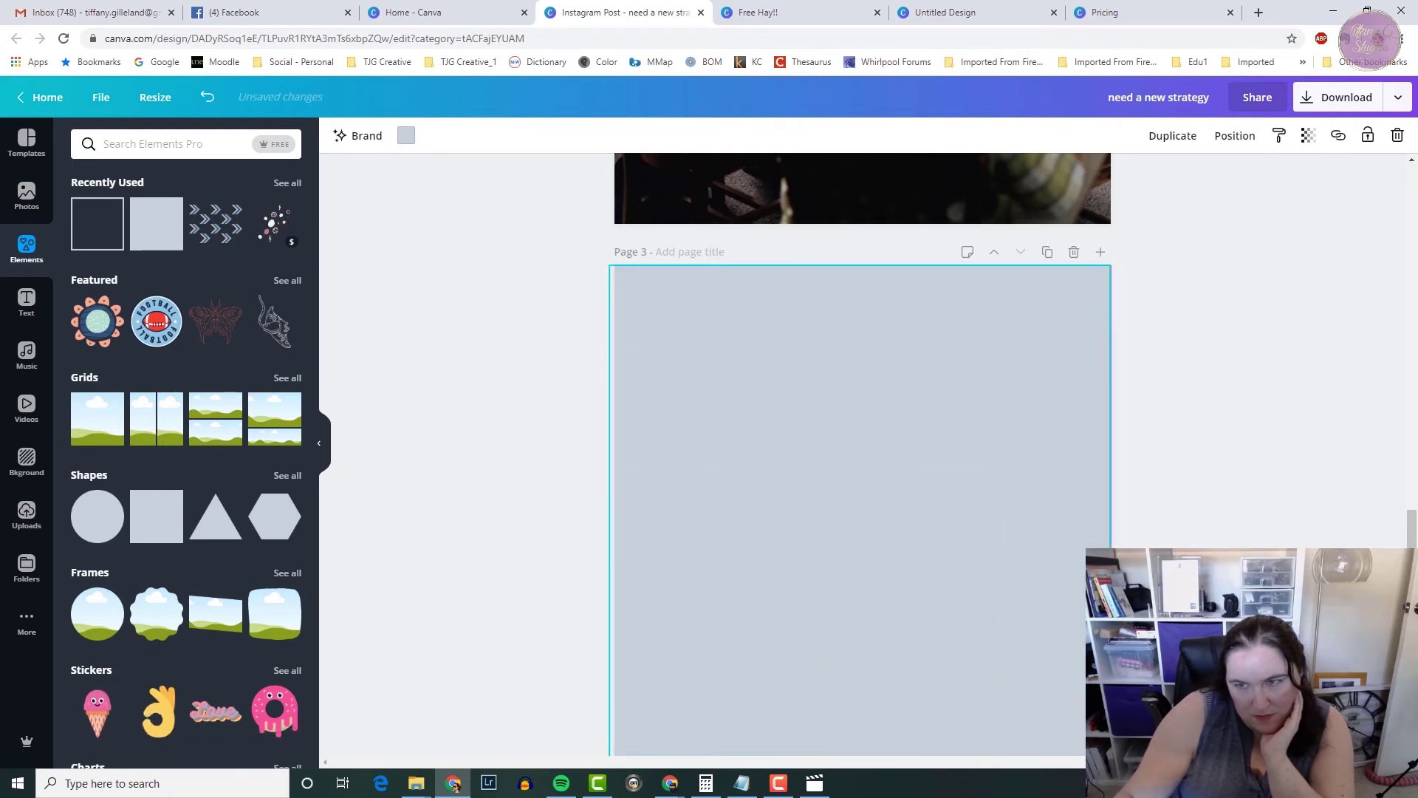
left_click(1239, 138)
left_click(1181, 183)
left_click(1179, 185)
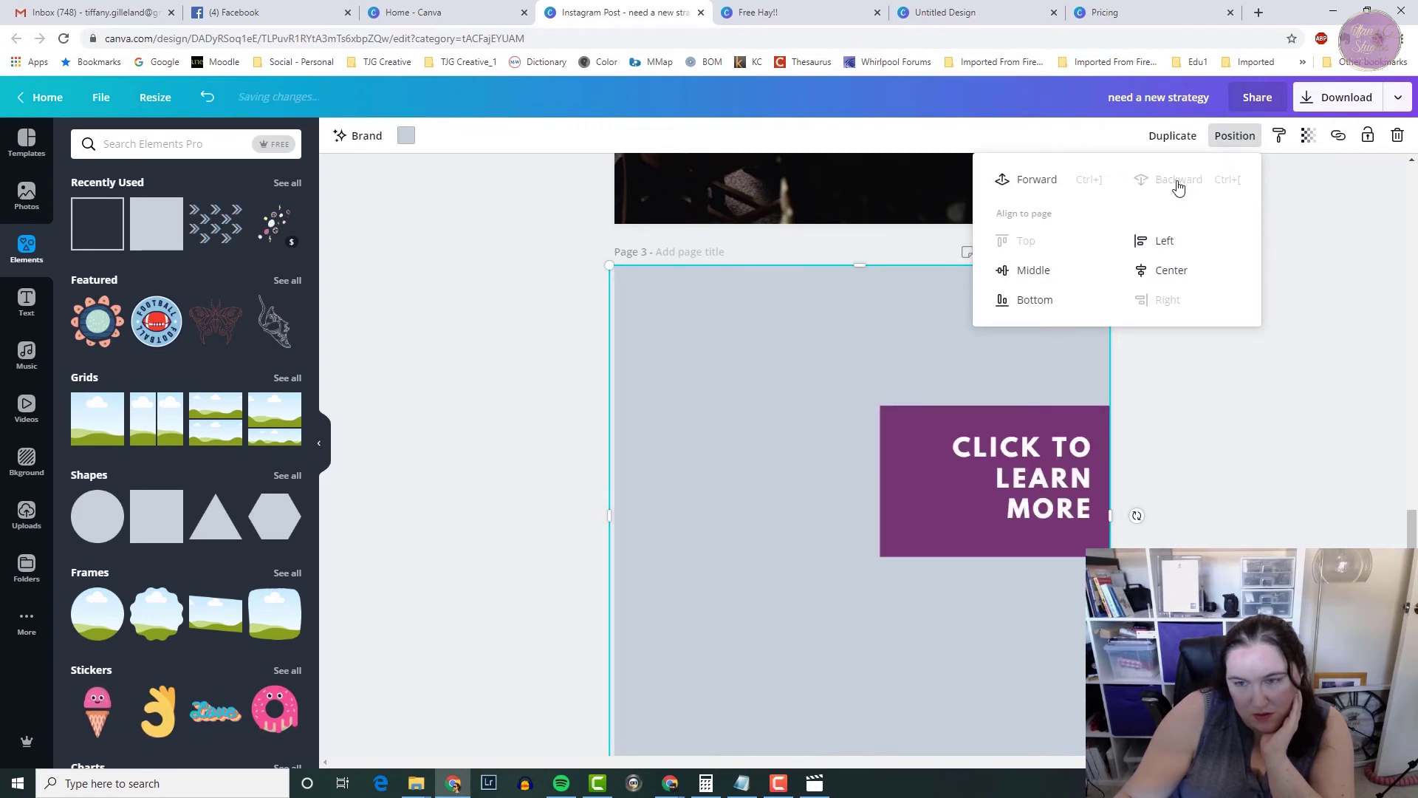
Recolour the page-filling square on page 3 with the light mauve from the TG_Studios_Brand_Colours palette
left_click(650, 430)
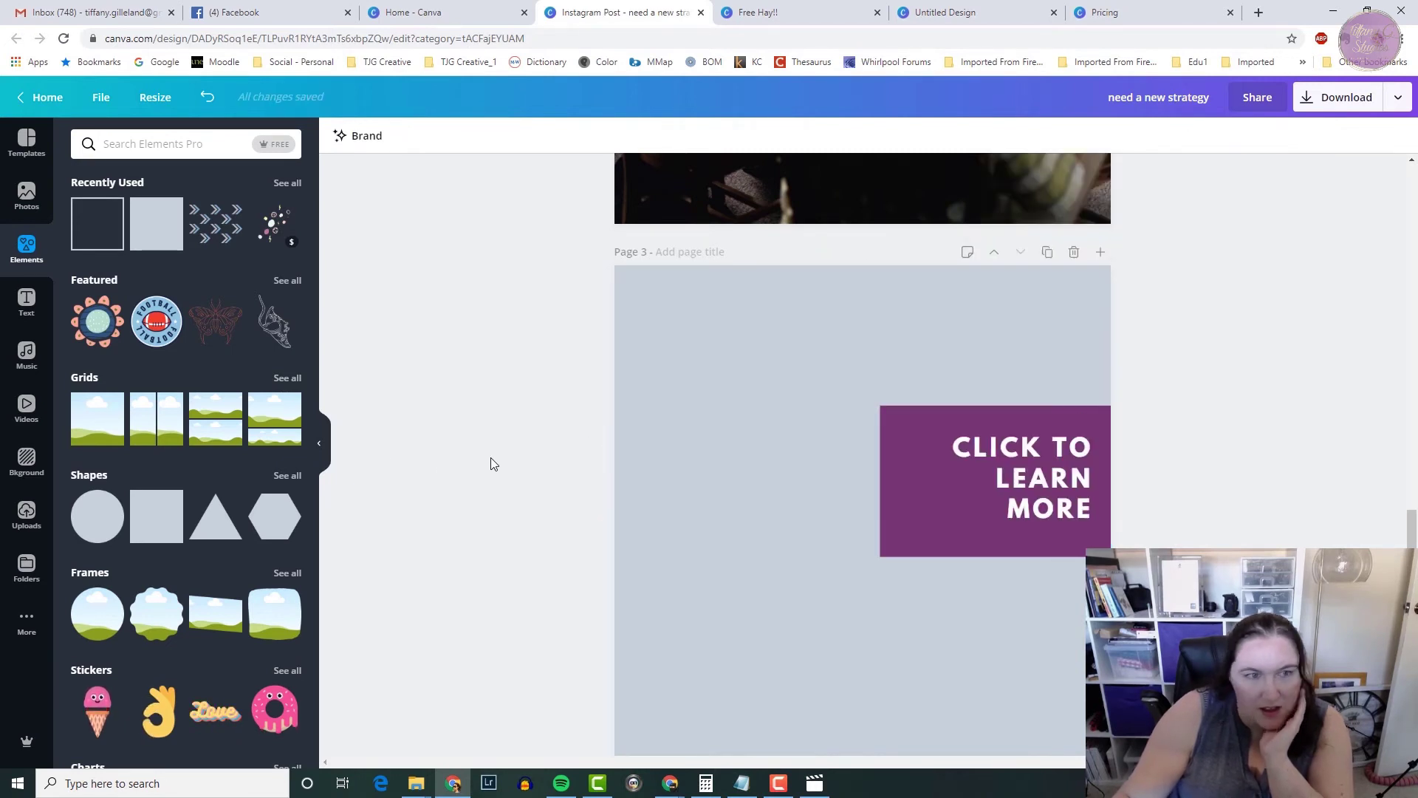
left_click(246, 359)
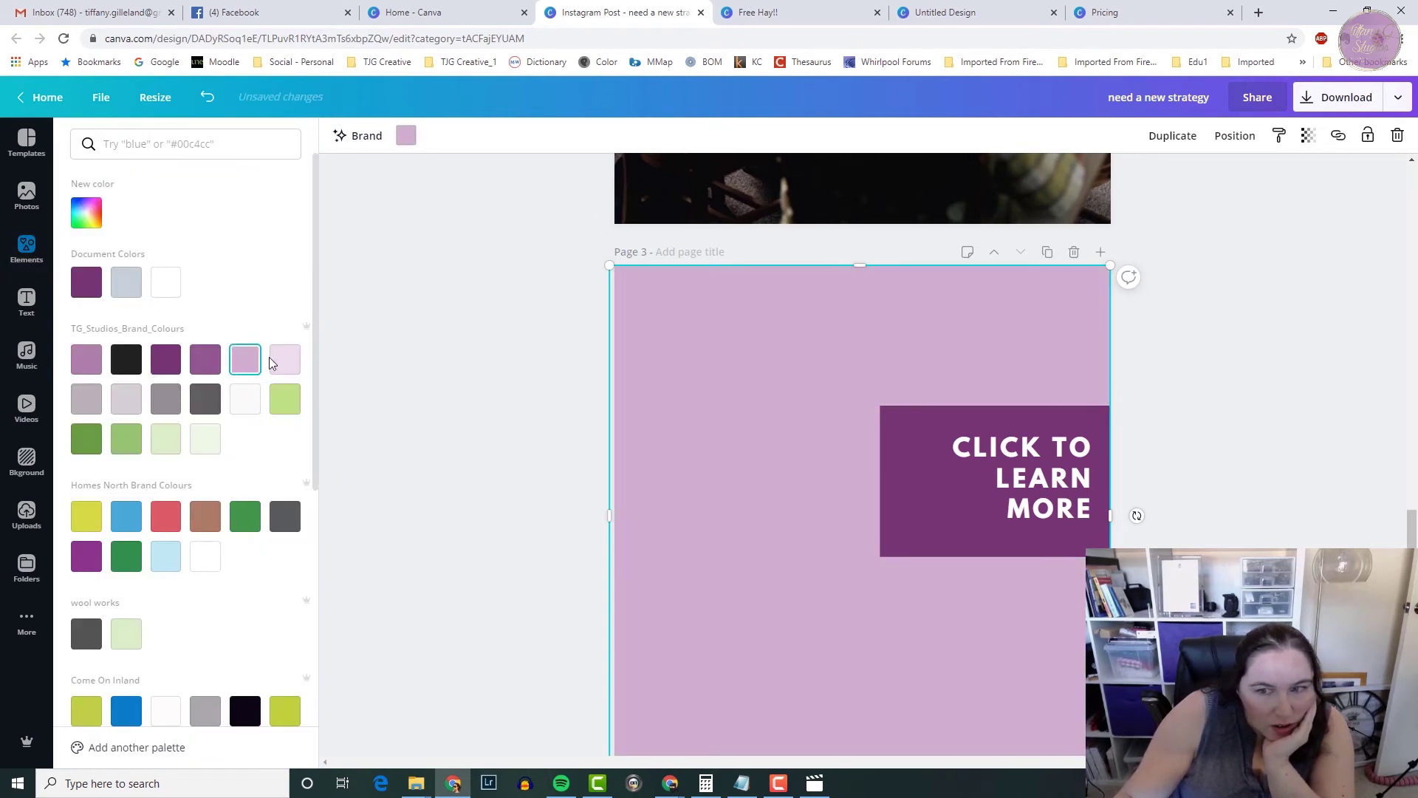
left_click(402, 297)
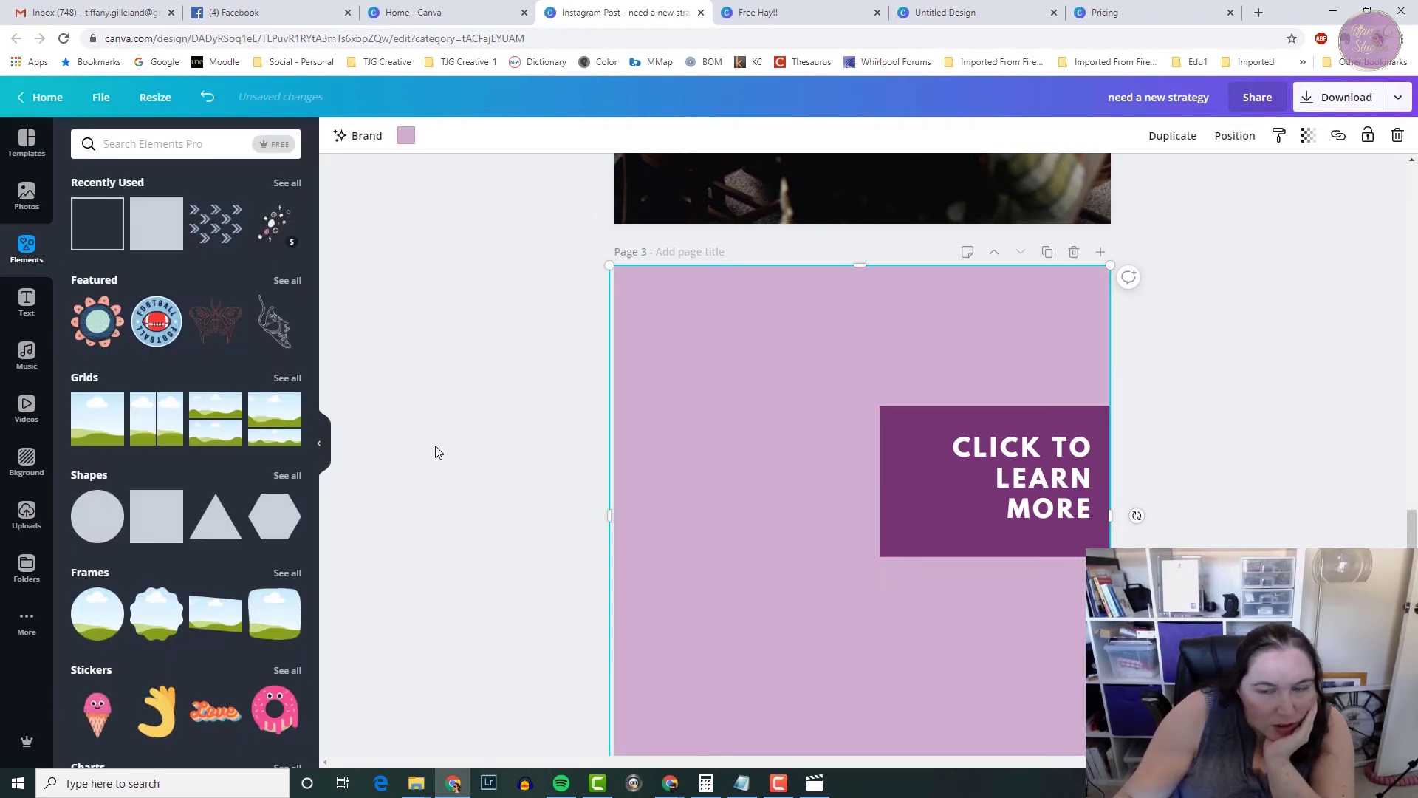
Search the elements for "finger pointing down"
scroll(436, 445, "down", 1)
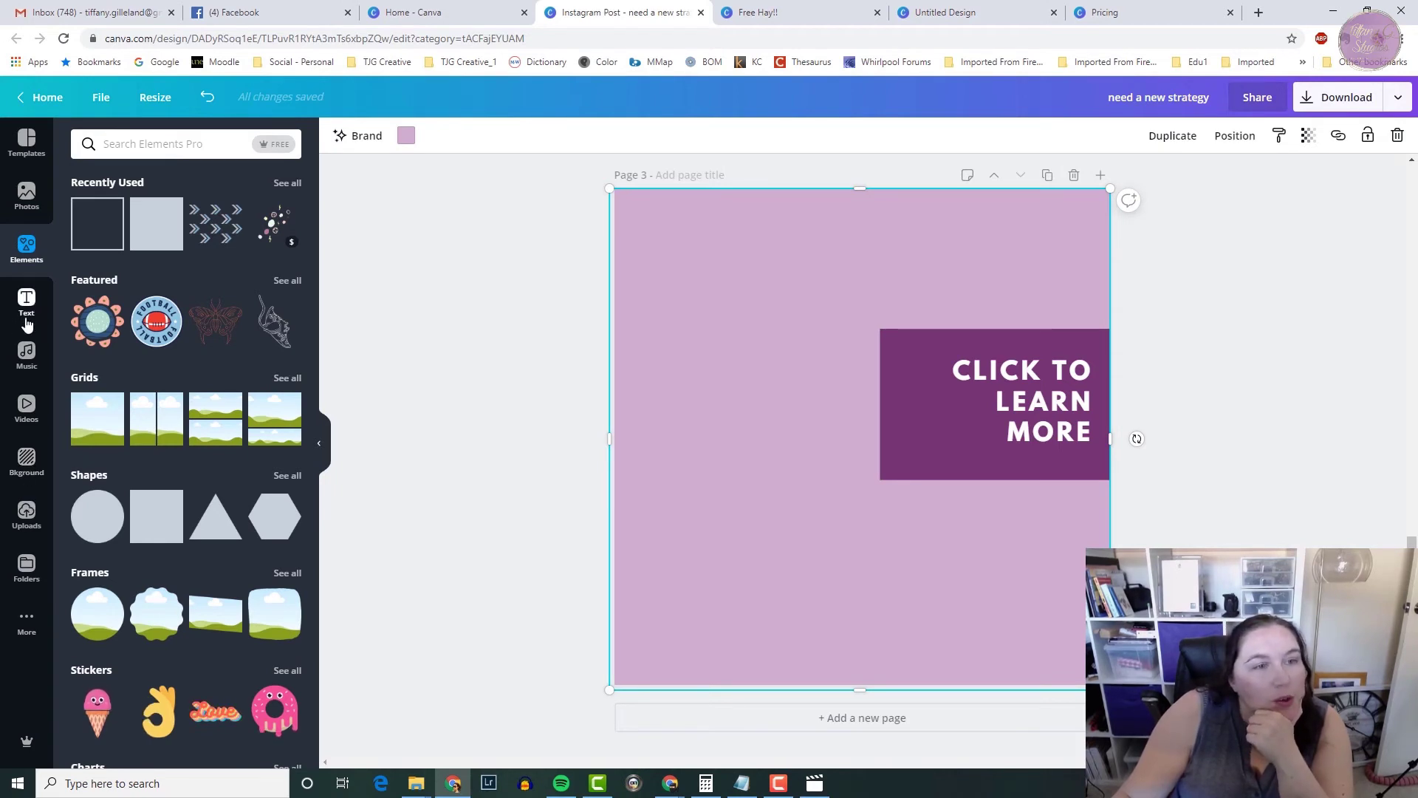
left_click(135, 140)
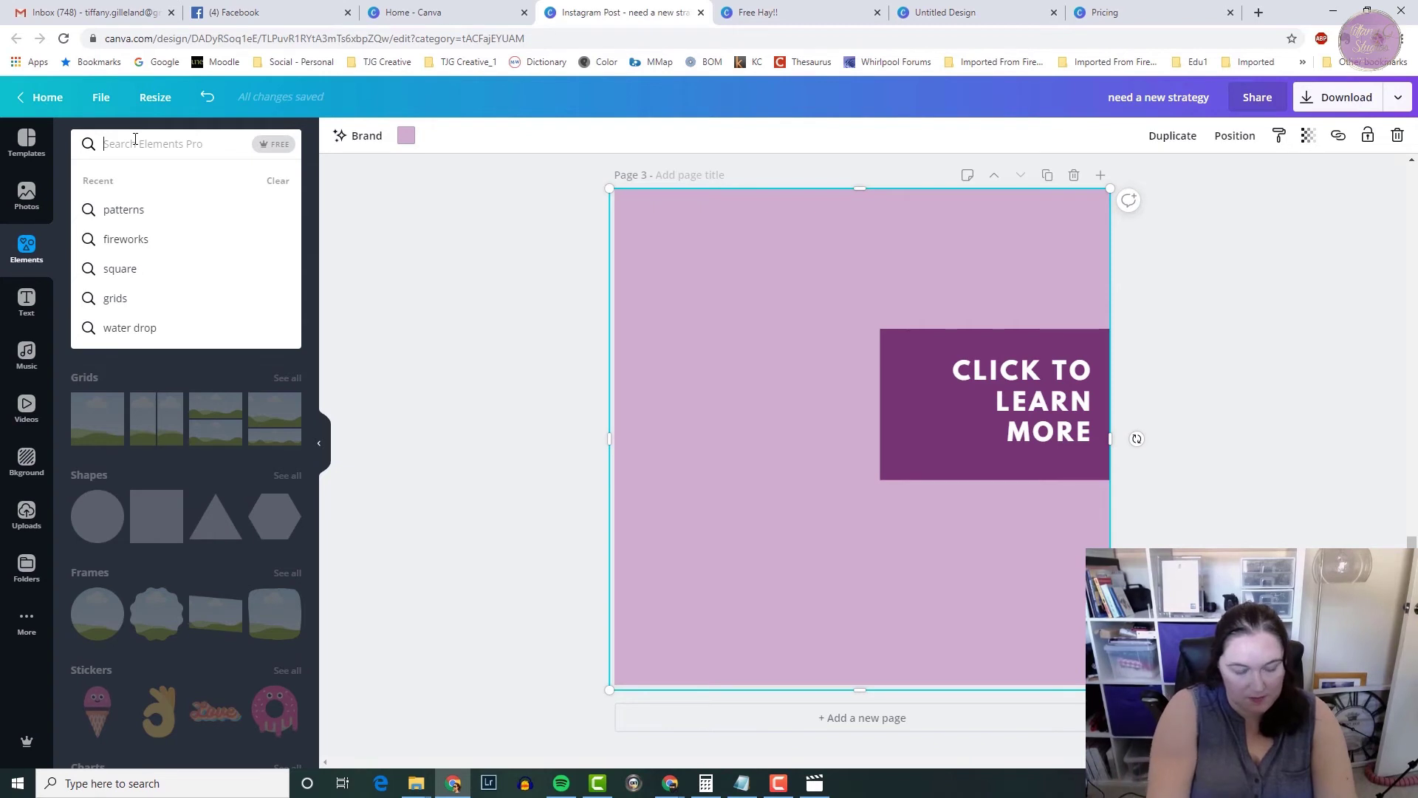
type("finger poin")
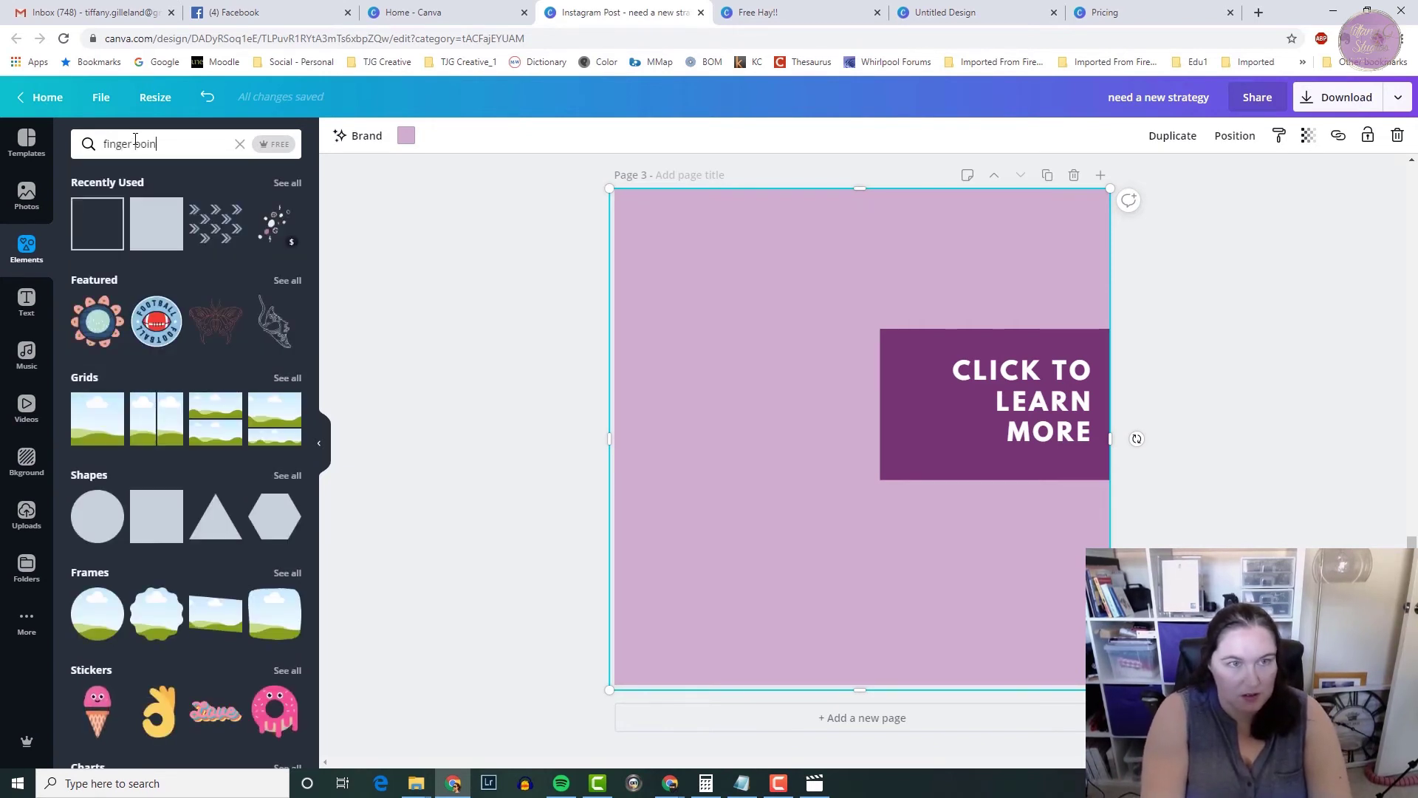
type("ting down")
key("Return")
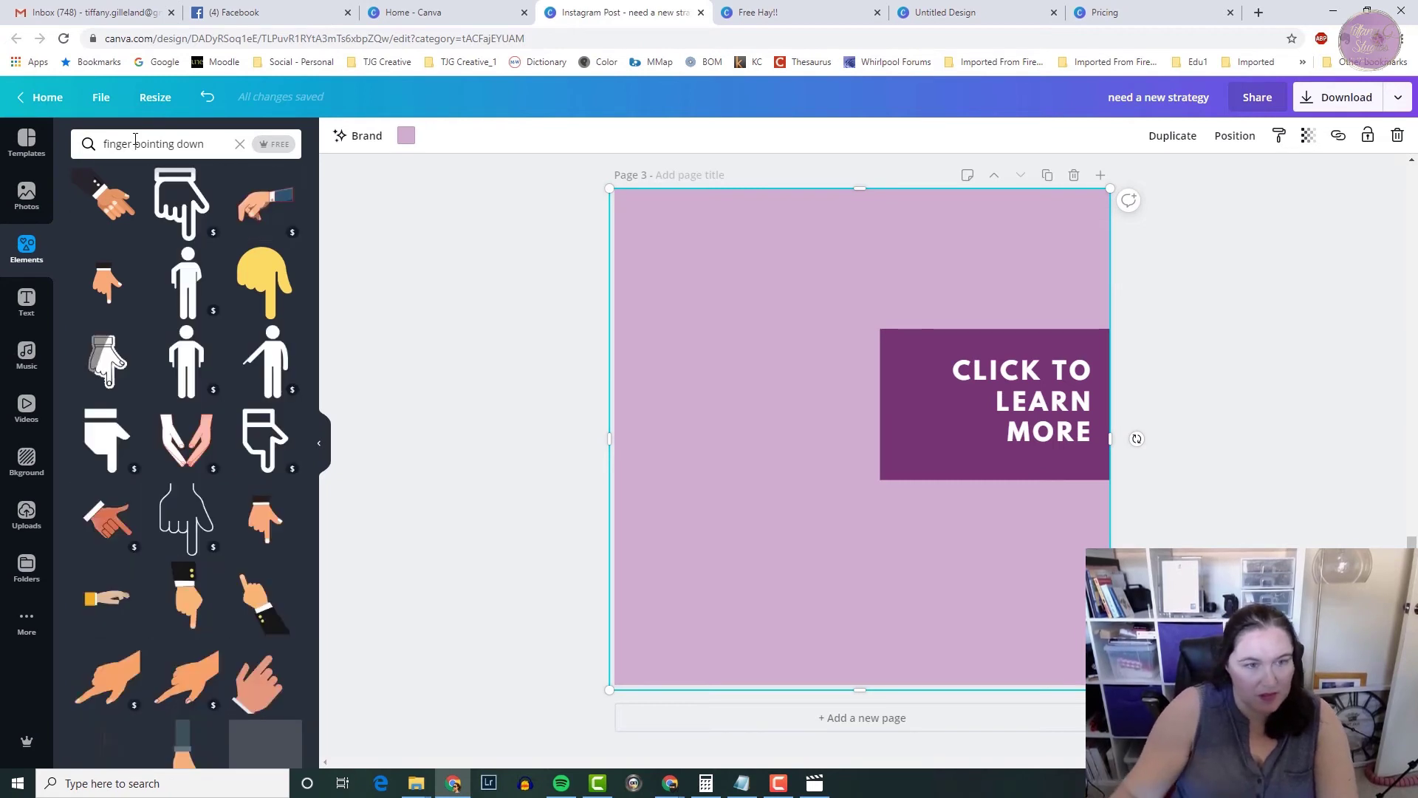
Try the outlined hand pointing down as a graphic on page 3, and delete it
left_click_drag(260, 439, 651, 319)
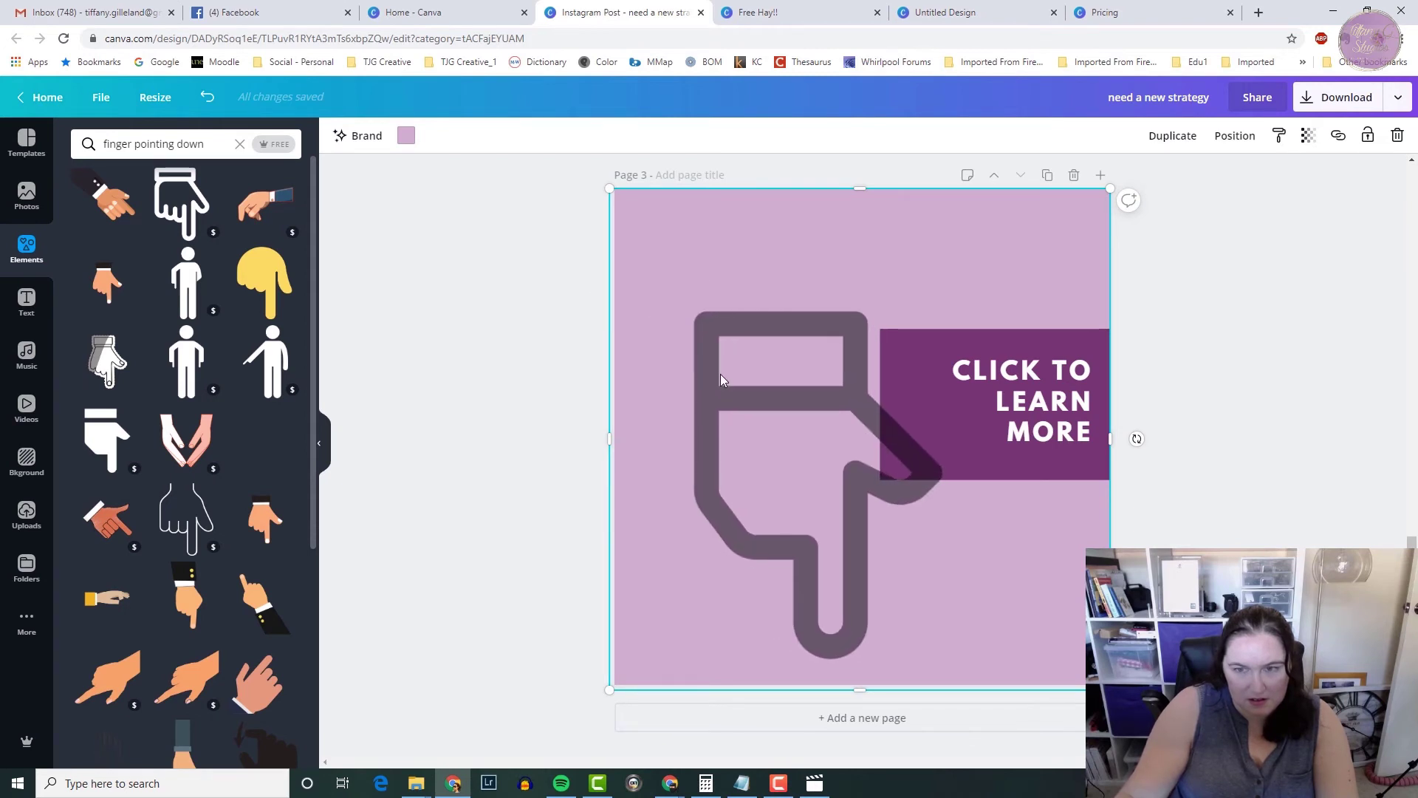
left_click_drag(721, 377, 748, 377)
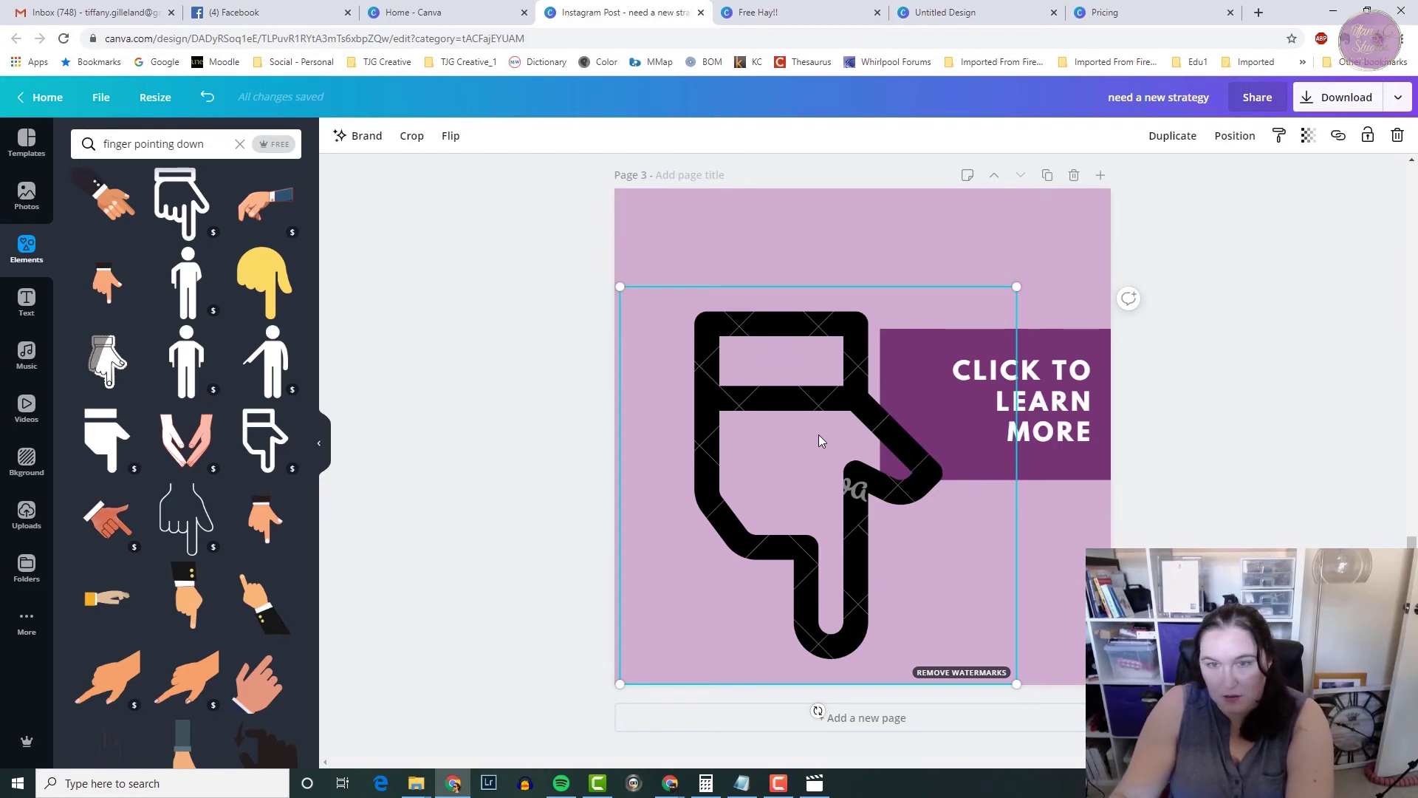
key("Delete")
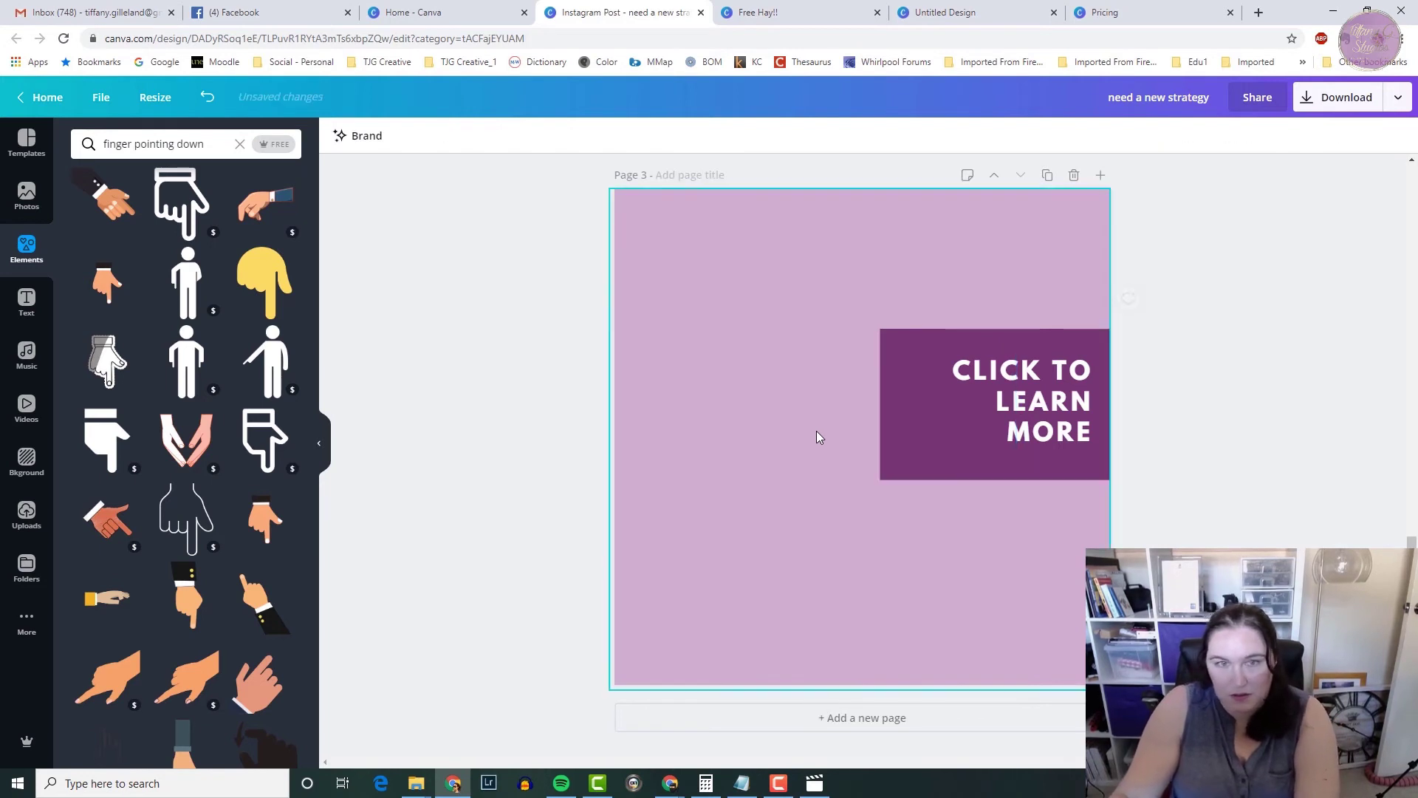
Limit the finger graphics to free ones and add the white hand with a raised index finger to page 3
left_click(278, 145)
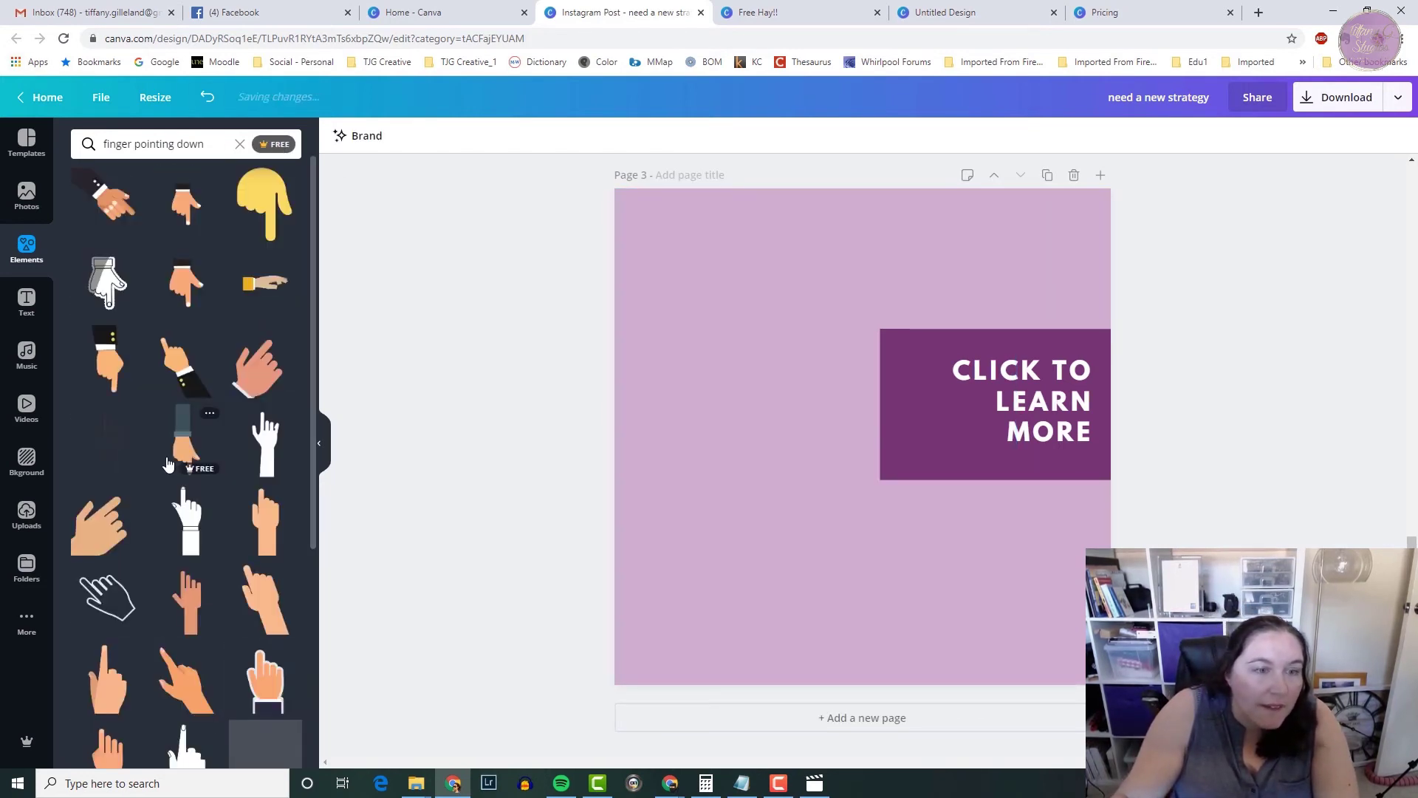
scroll(169, 463, "down", 4)
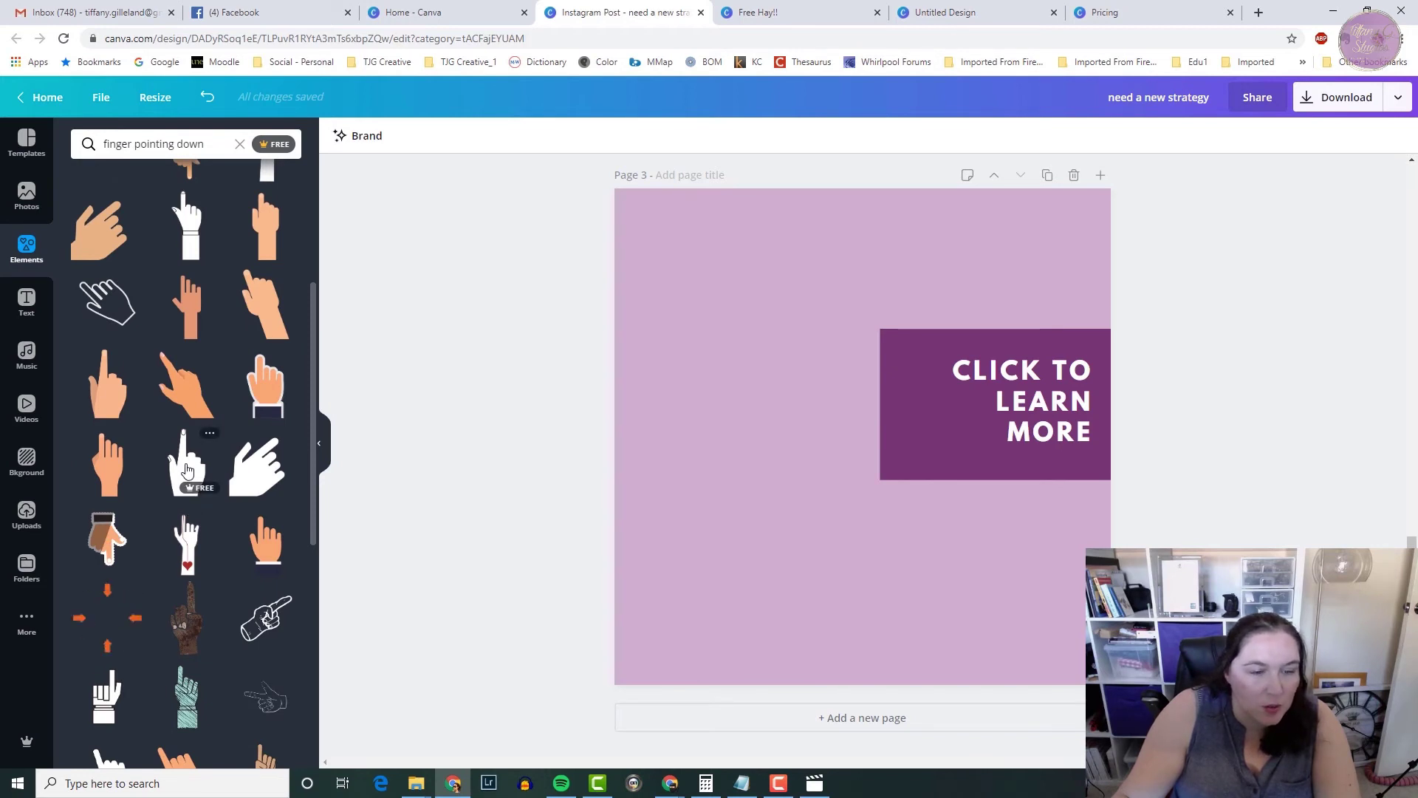
left_click_drag(186, 469, 628, 283)
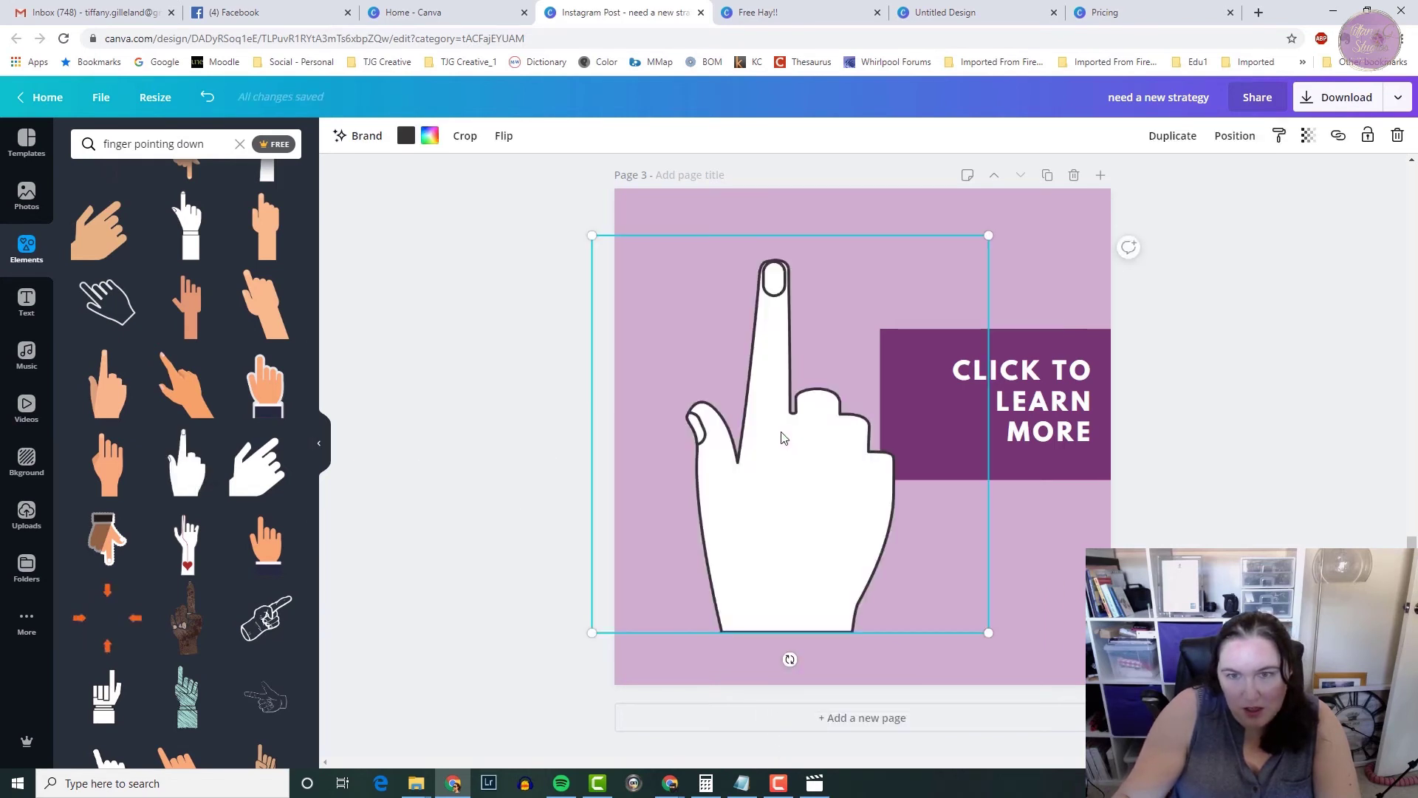
Flip the white hand vertically and horizontally so its finger points down, and move it beside the purple heading box
left_click(505, 139)
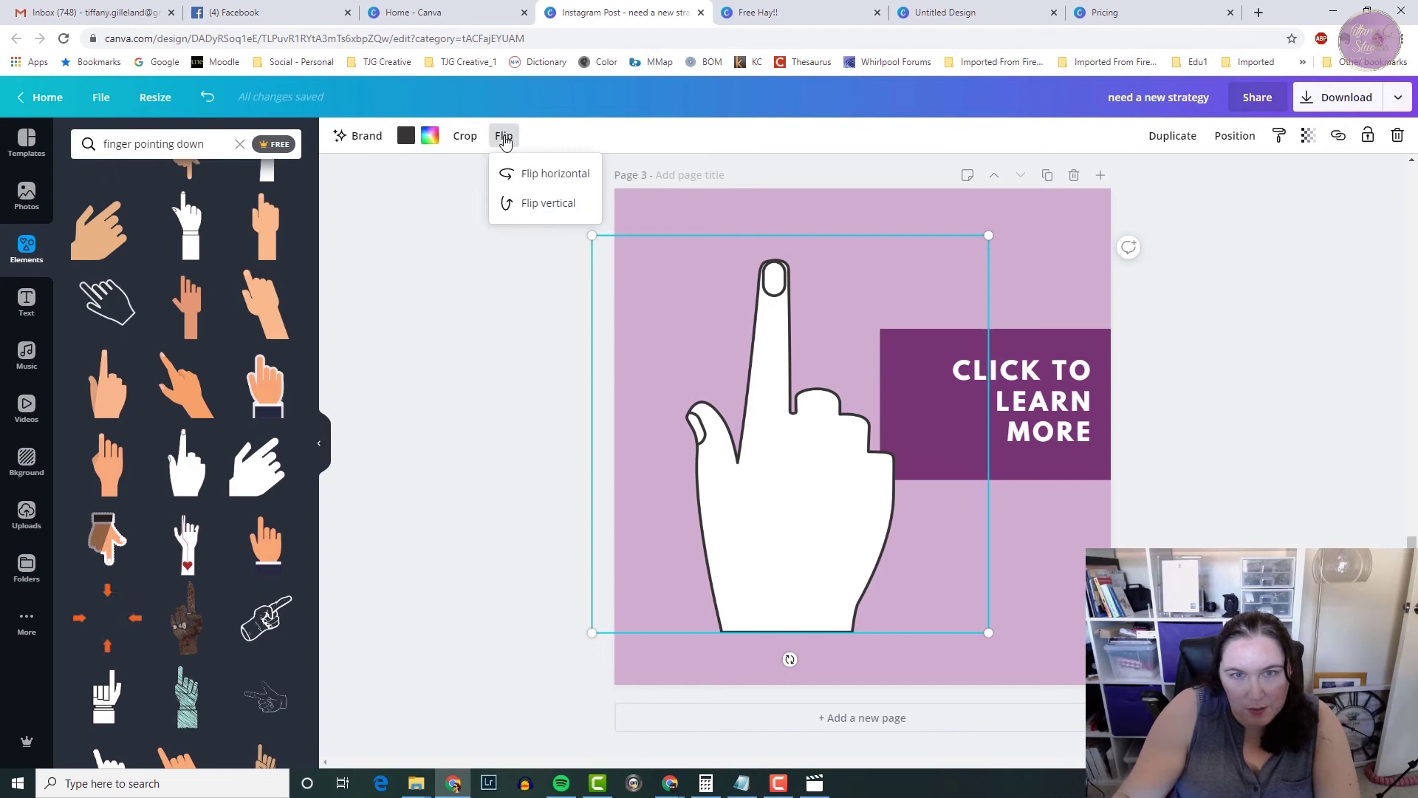
left_click(530, 202)
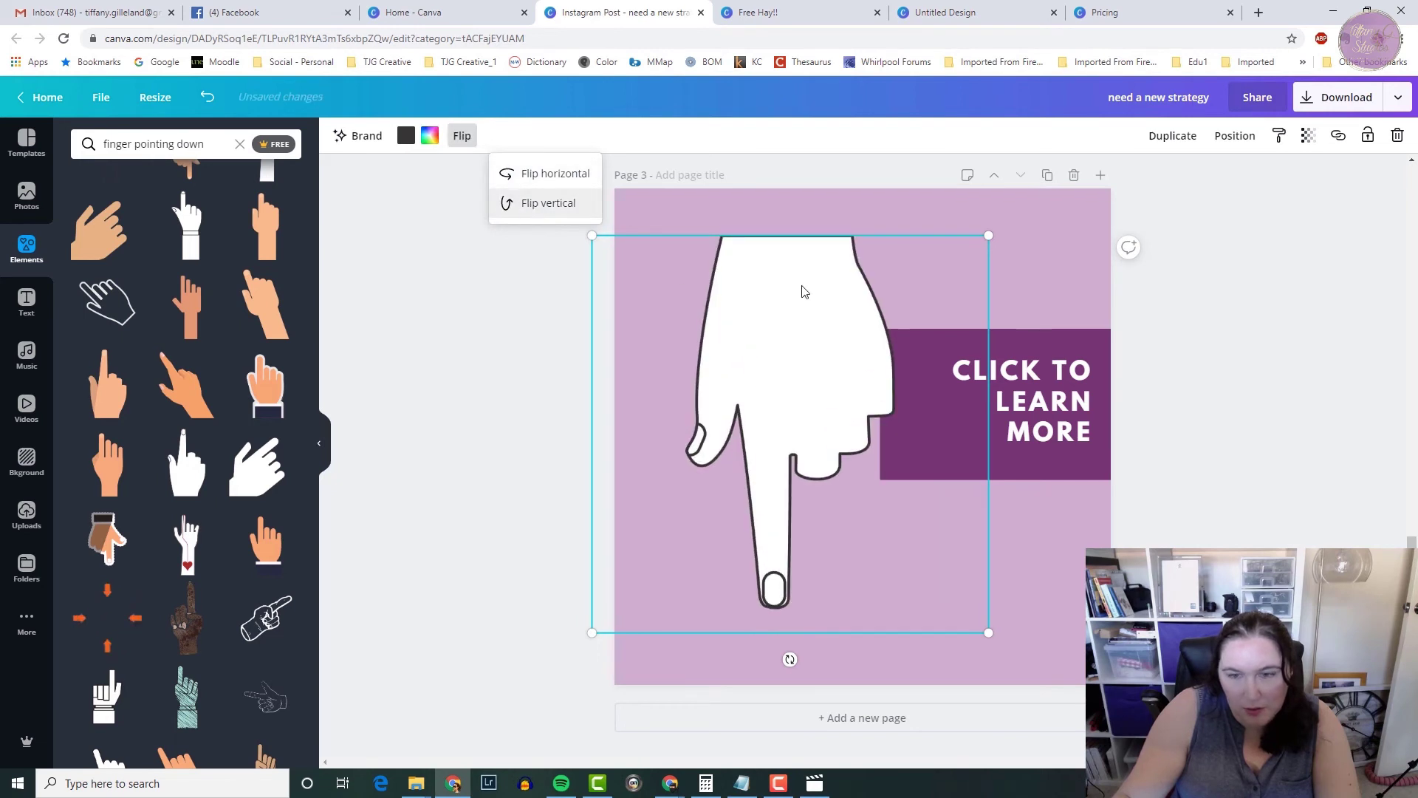
left_click(550, 177)
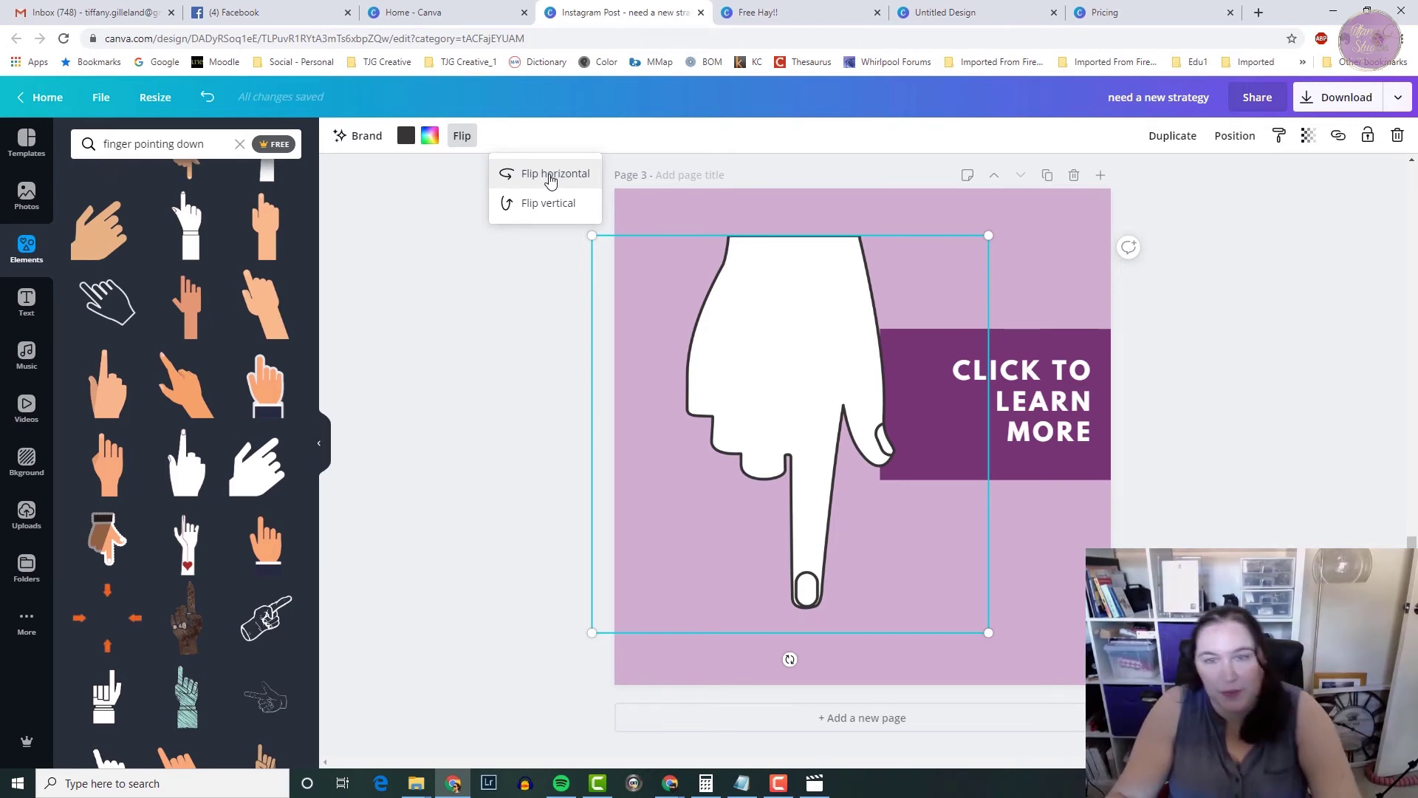
left_click(537, 343)
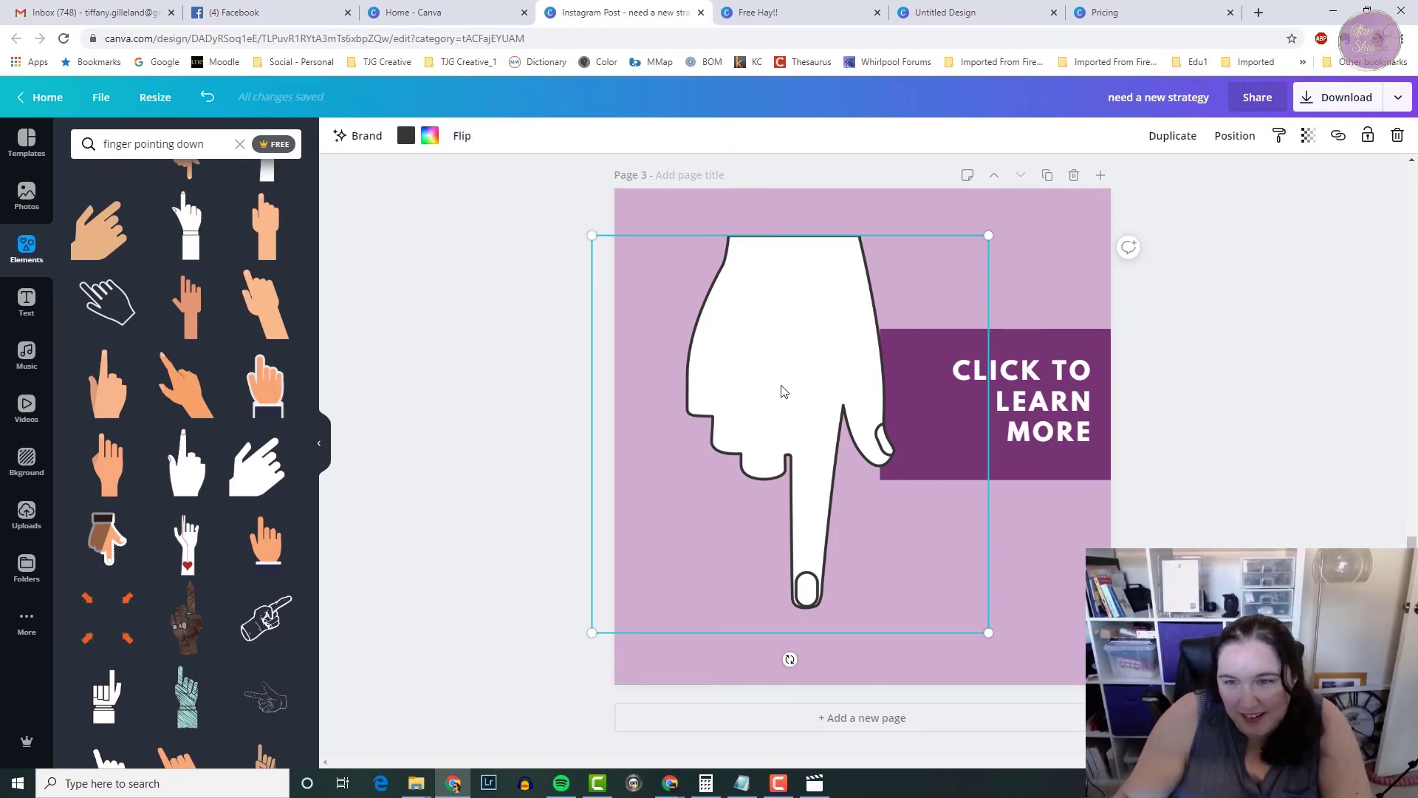
mouse_move(754, 391)
left_mouse_down()
mouse_move(744, 383)
mouse_move(763, 384)
mouse_move(741, 415)
left_mouse_up()
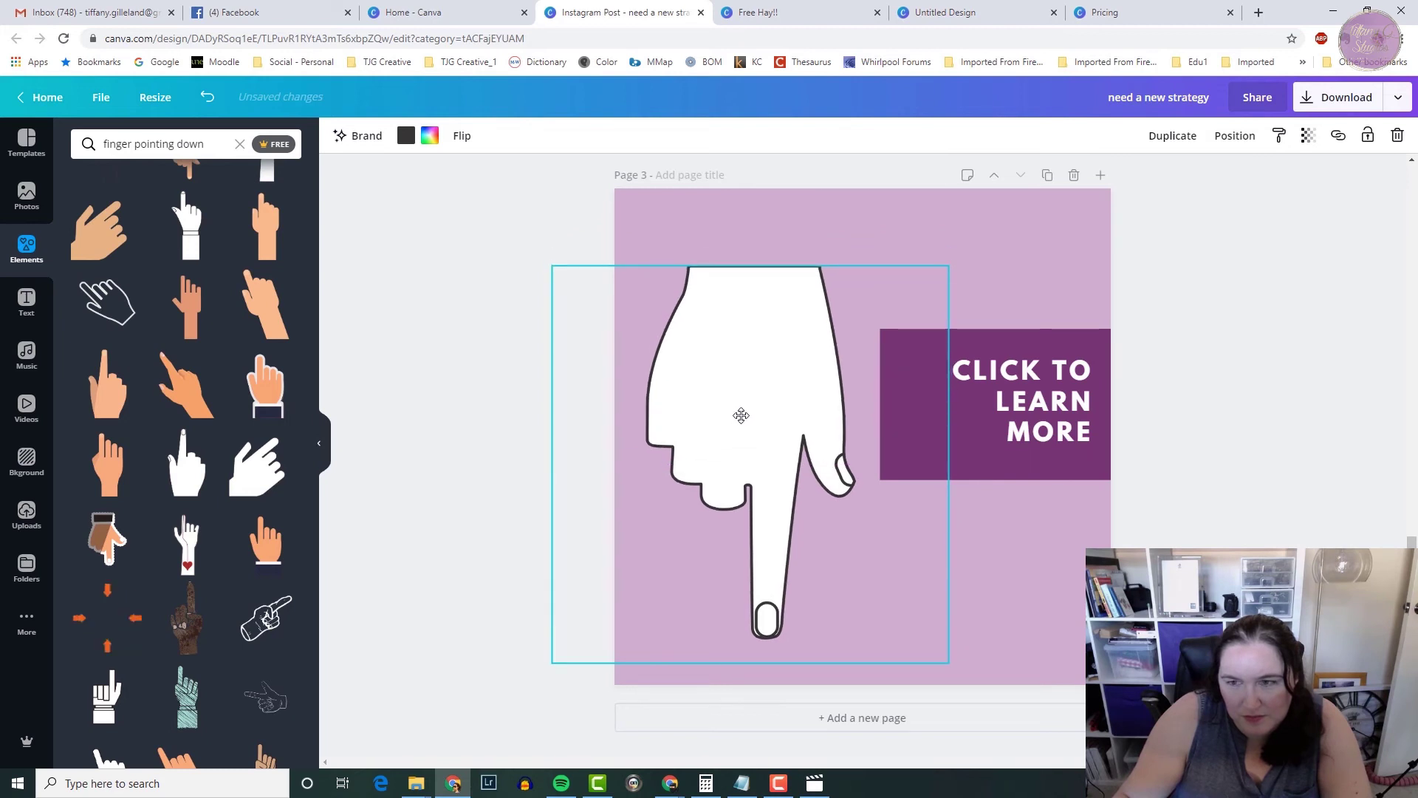
left_click(452, 426)
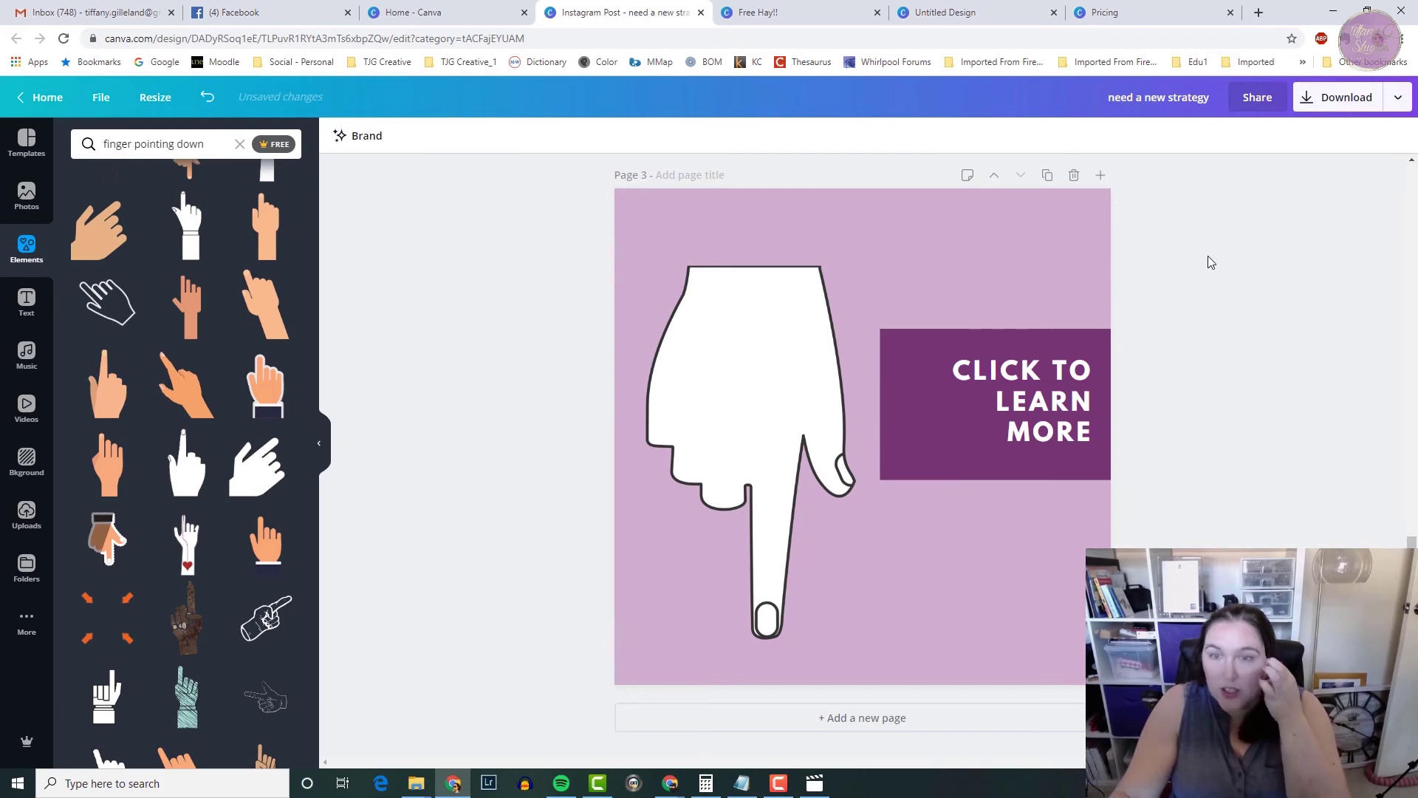
Choose Animation as the download file type, preview the three pages in the Slide style, and close the download settings
scroll(1269, 325, "up", 4)
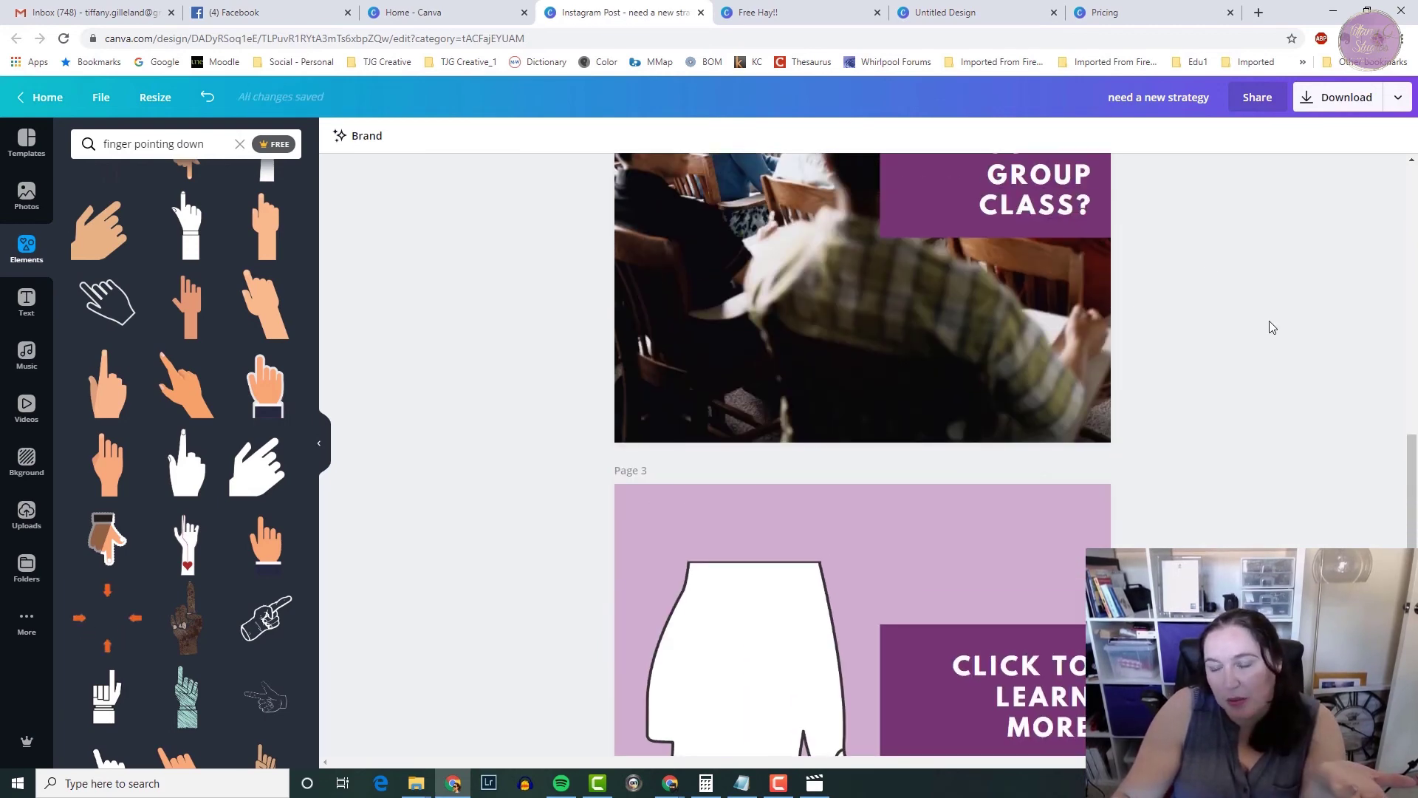
scroll(1272, 327, "up", 4)
scroll(1272, 327, "up", 7)
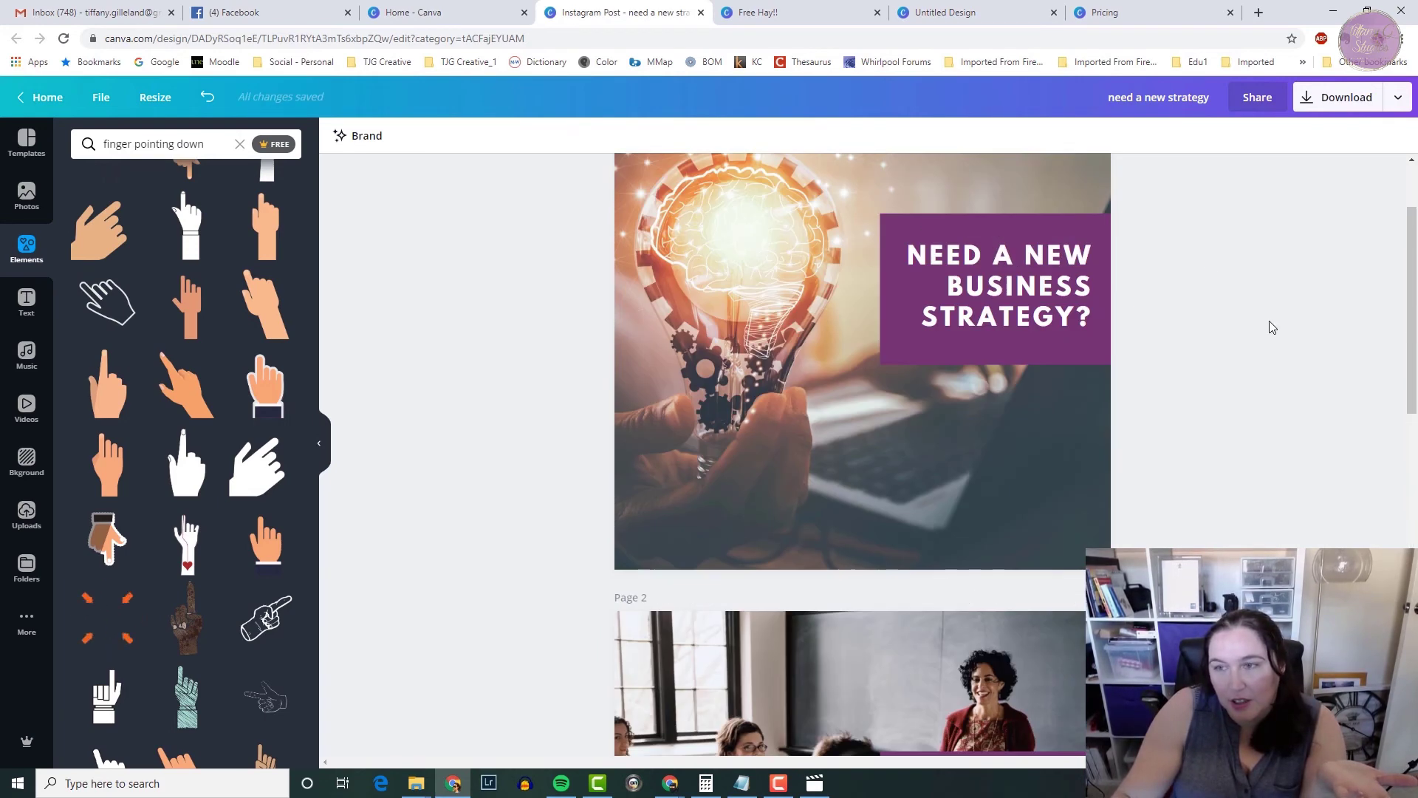
left_click(1333, 102)
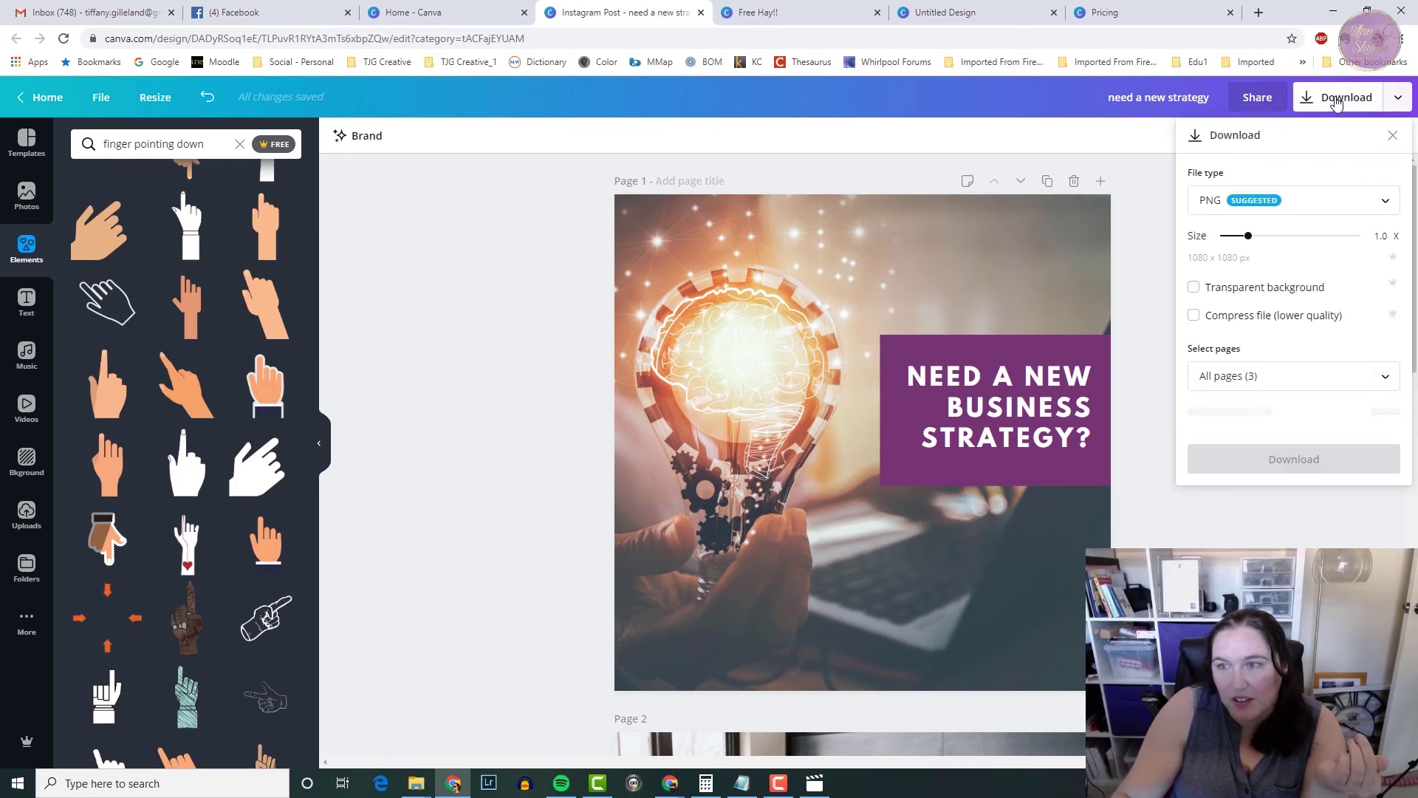
left_click(1300, 208)
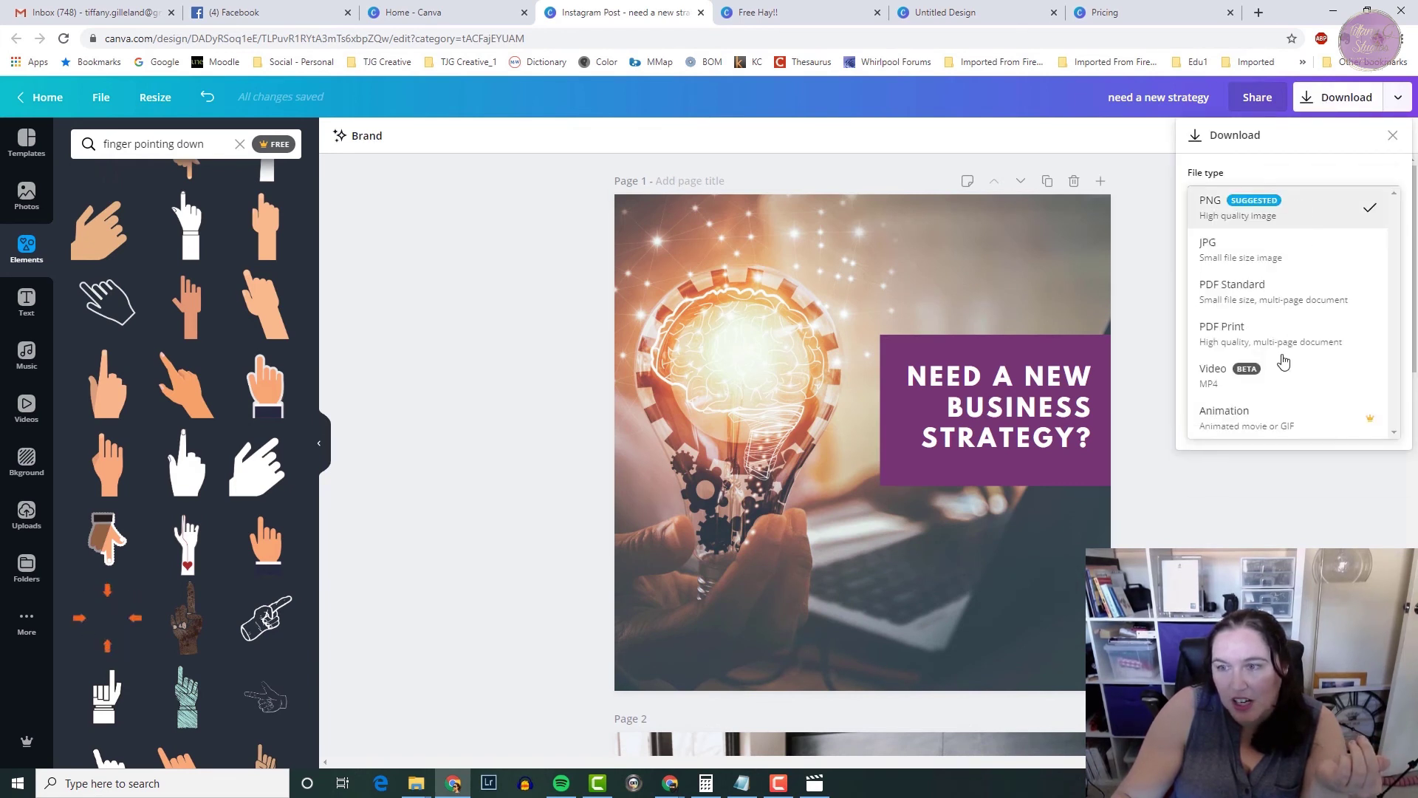
left_click(1244, 420)
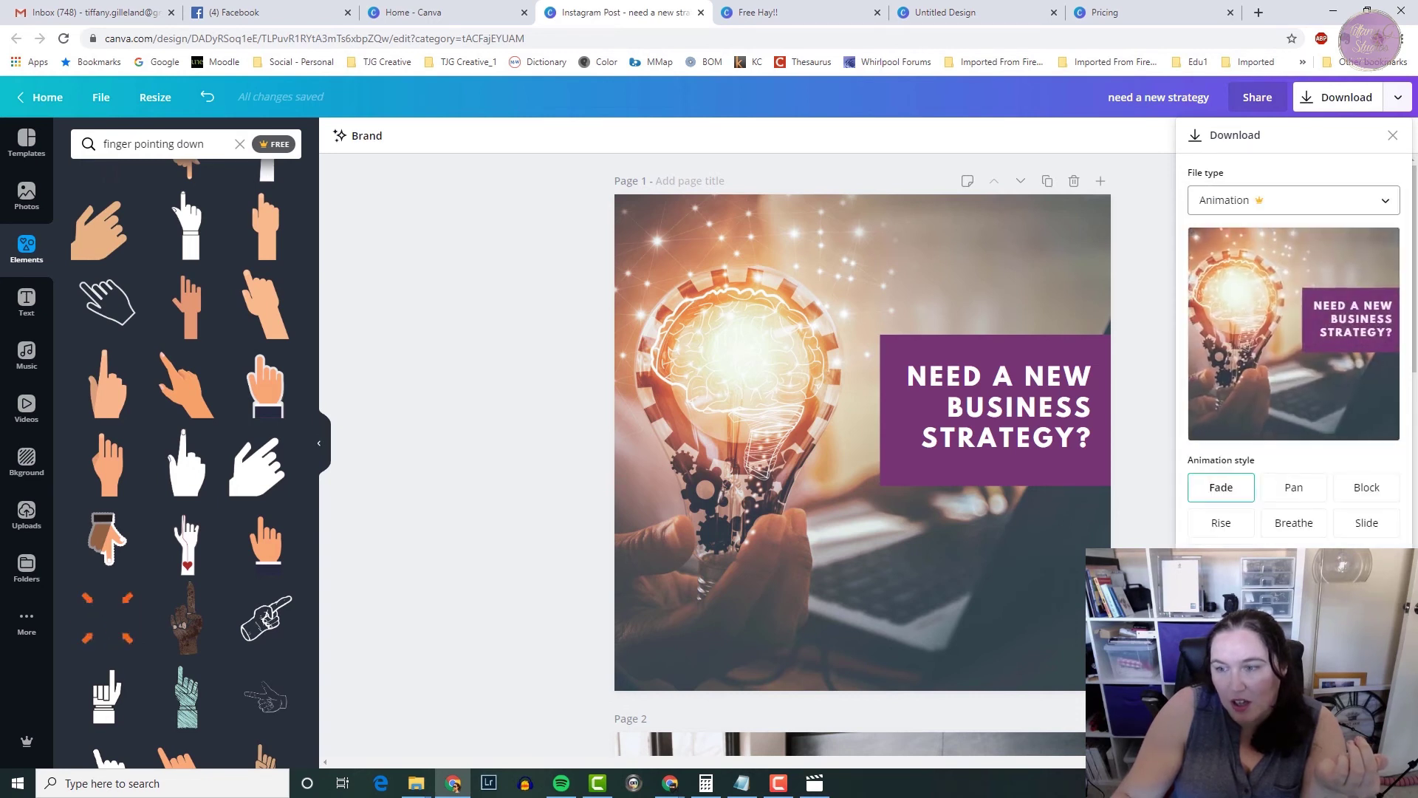
left_click(1366, 523)
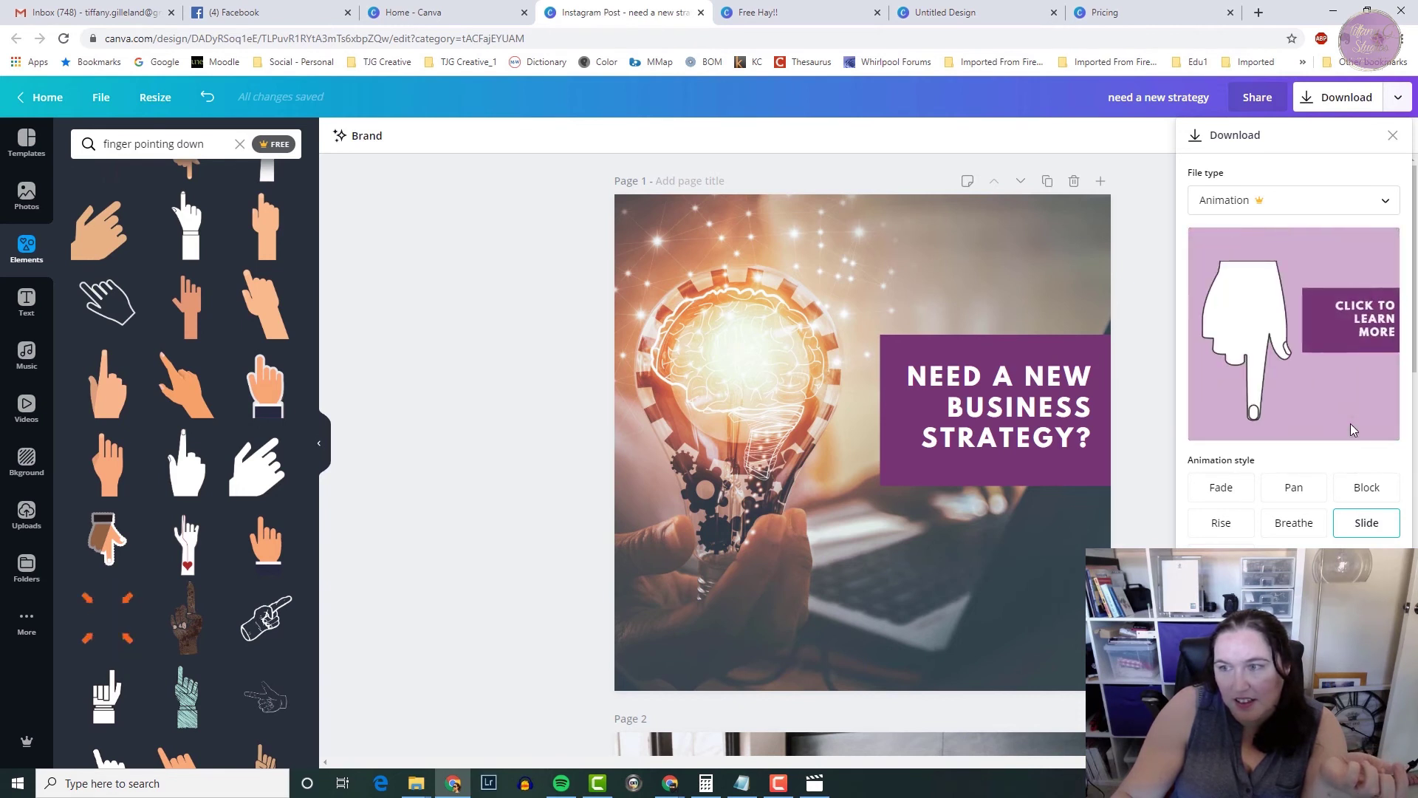
left_click(1149, 299)
Resize the mauve background square on page 3 from its upper-left corner so it covers the whole page
scroll(454, 412, "down", 15)
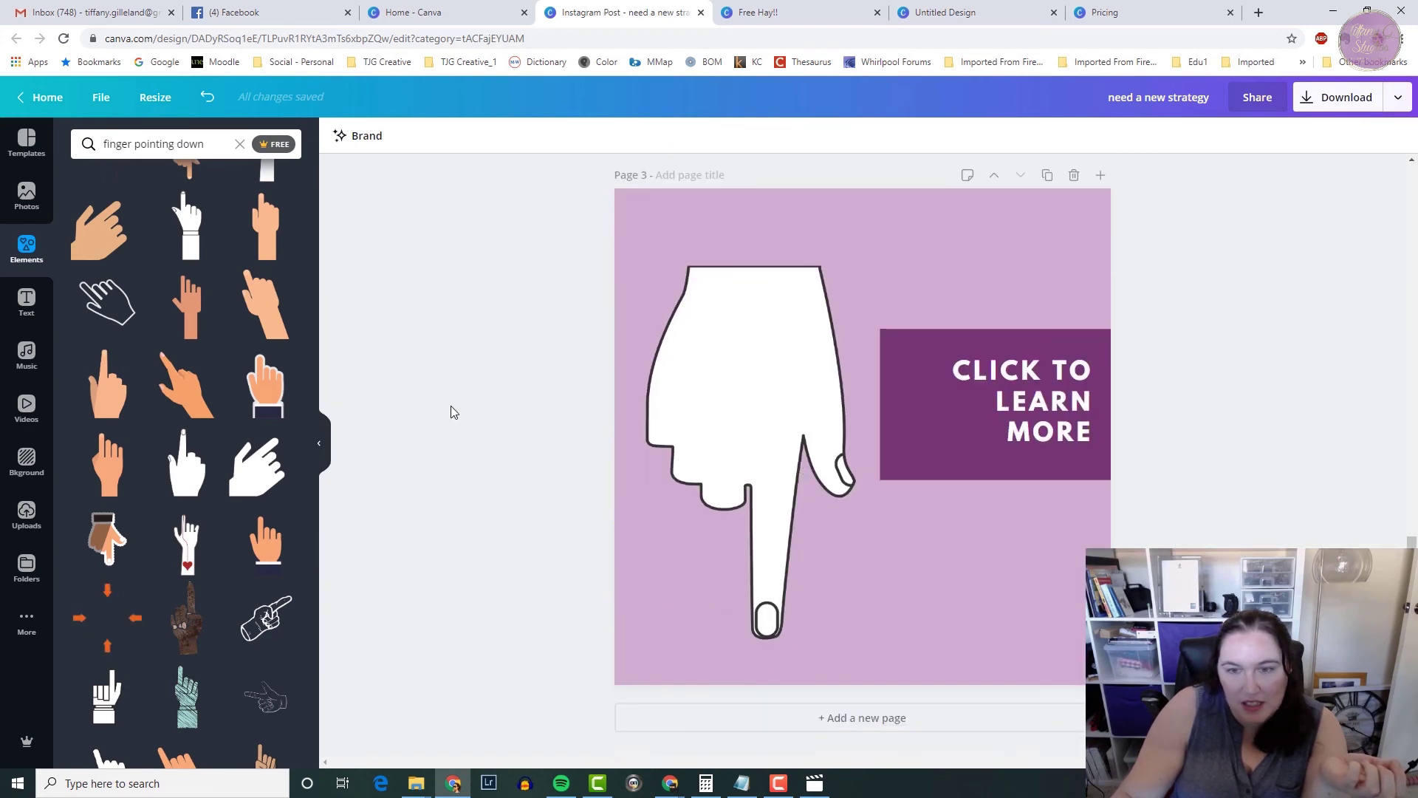
left_click(677, 230)
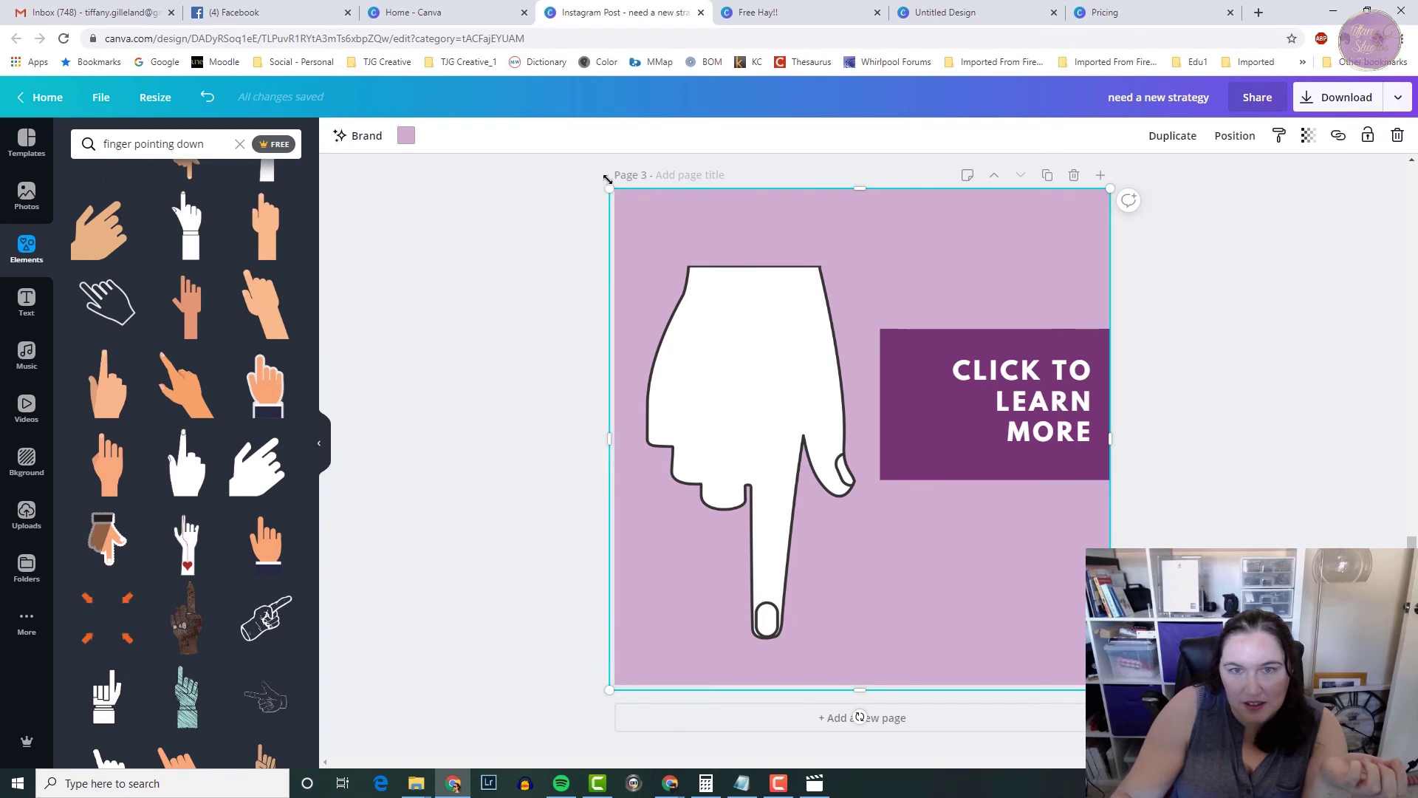
left_click_drag(661, 233, 636, 214)
key("Delete")
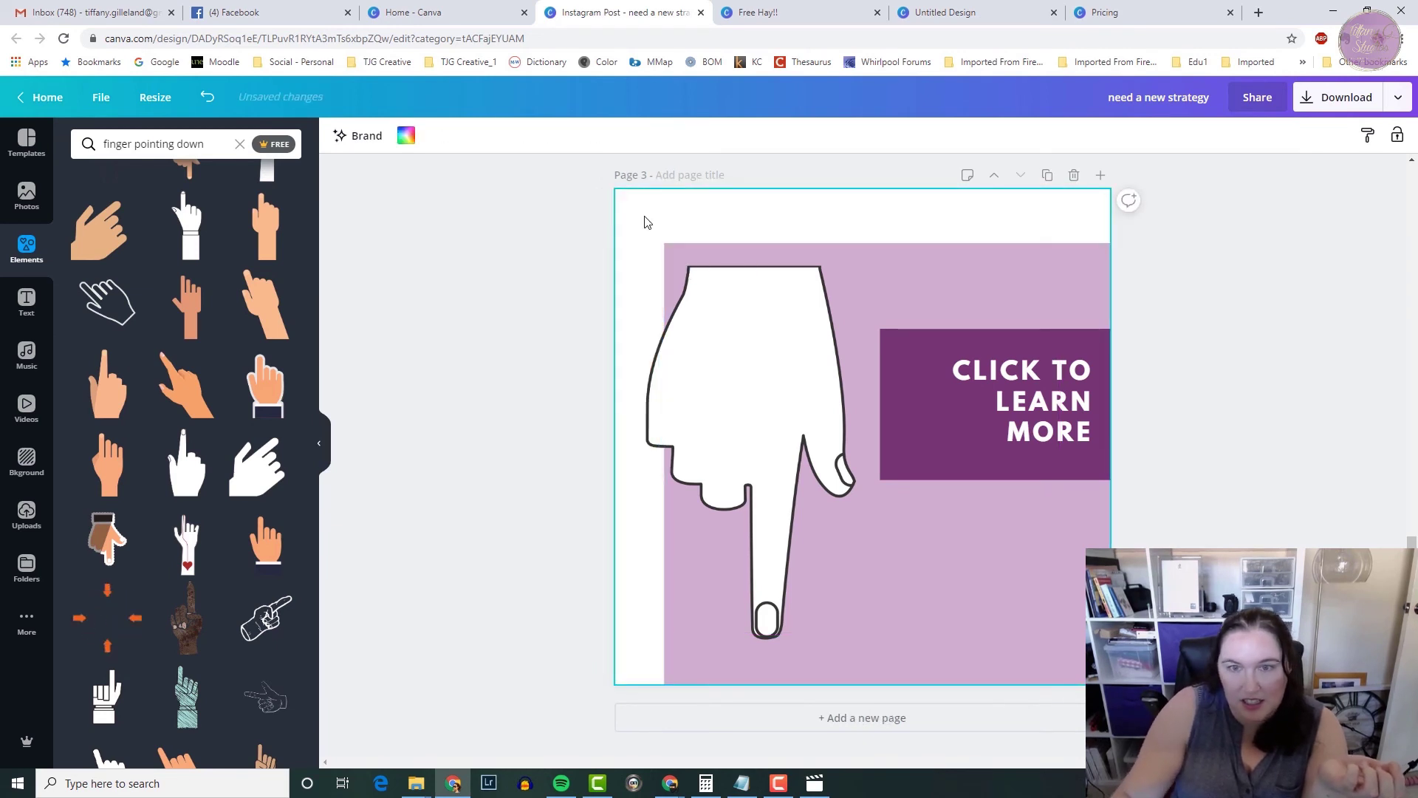
left_click(671, 250)
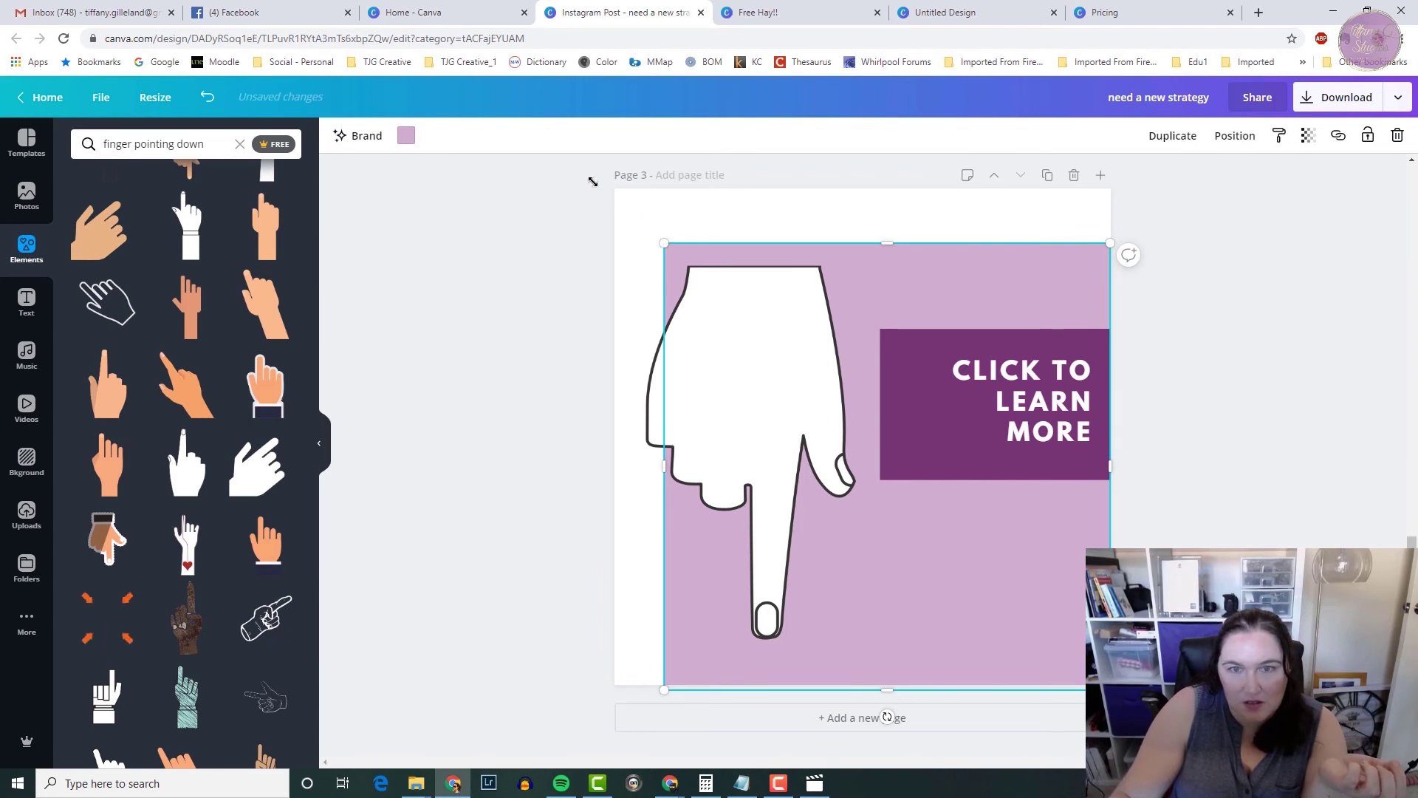
left_click_drag(592, 182, 599, 187)
left_click(494, 236)
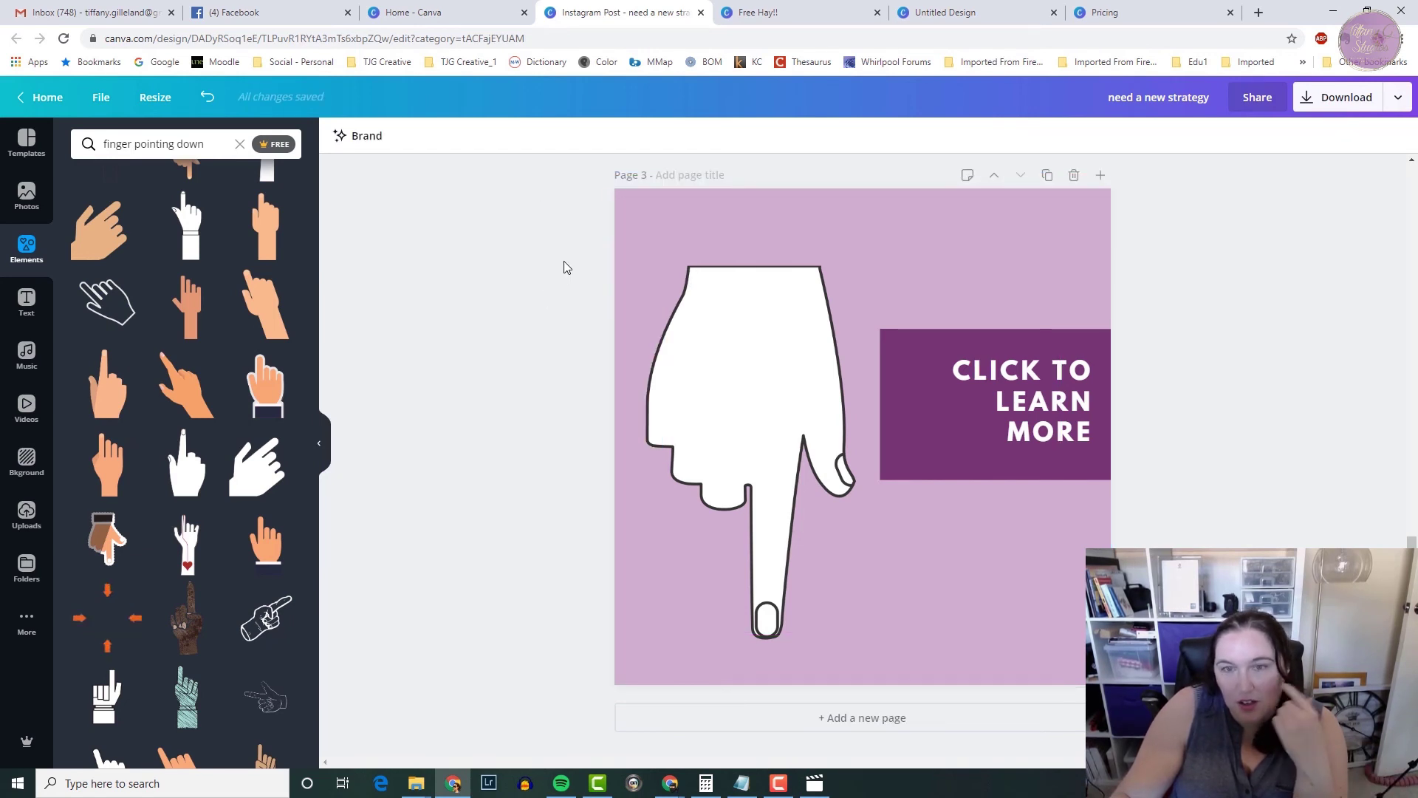
Set the download file type to Animation again and look through pages 2 and 3 alongside the preview
left_click(1339, 97)
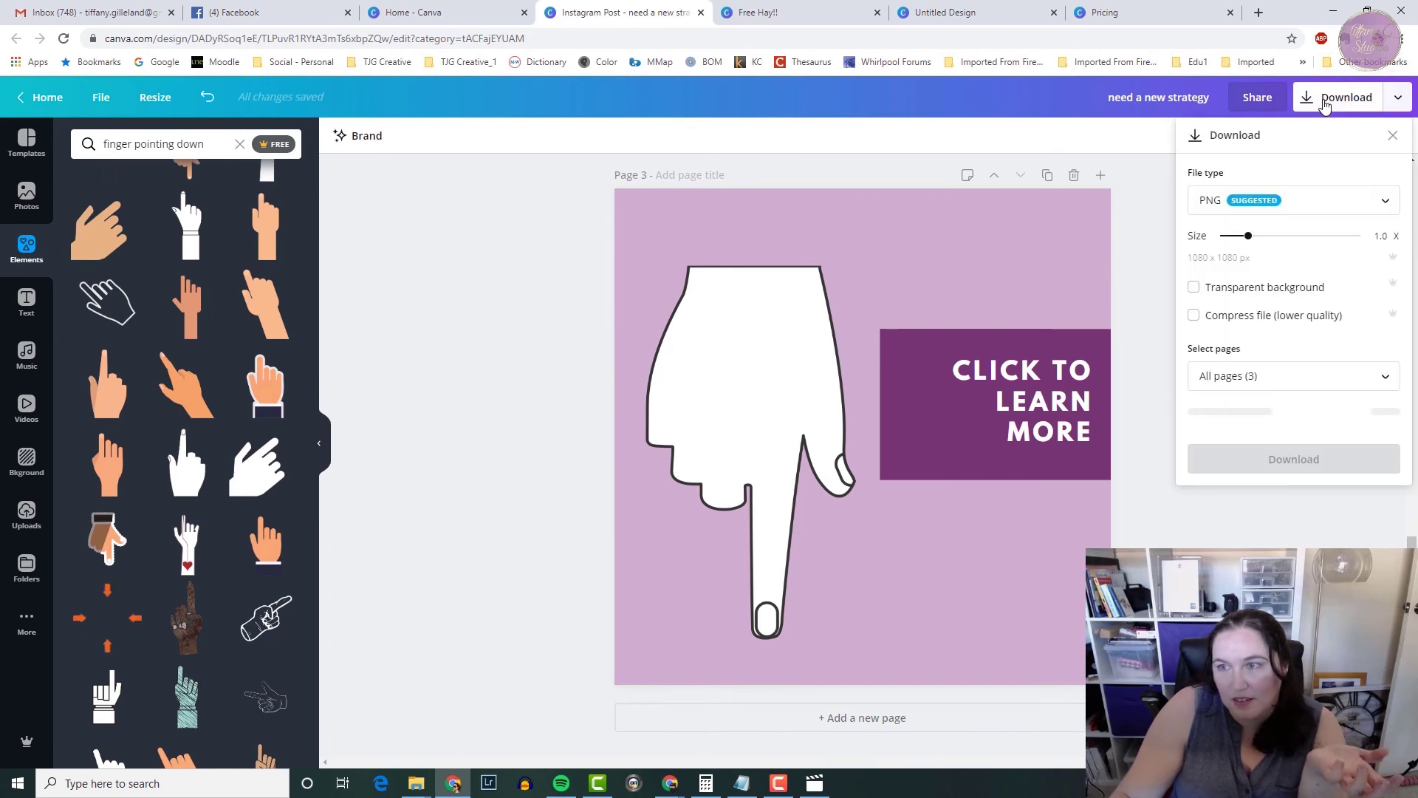
left_click(1299, 212)
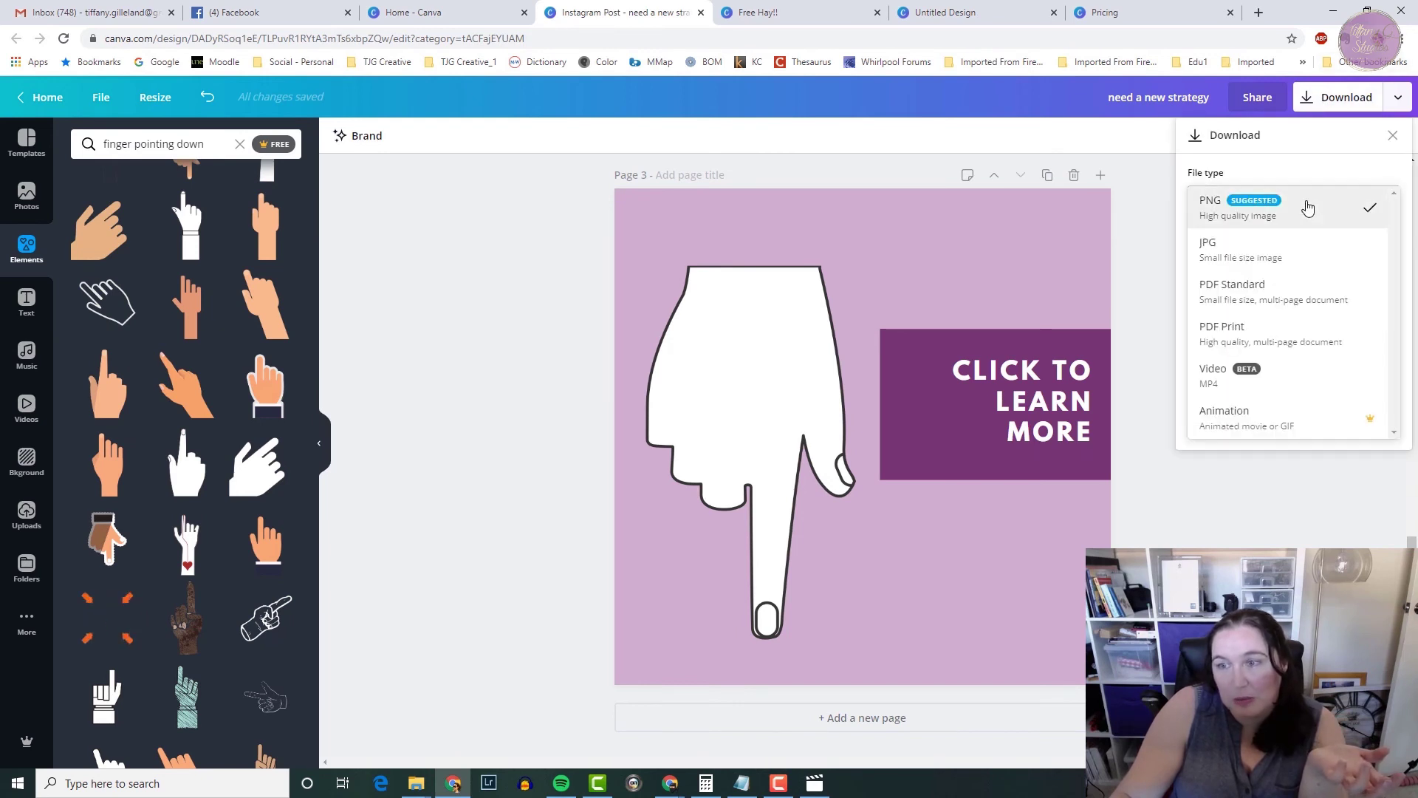
left_click(1253, 421)
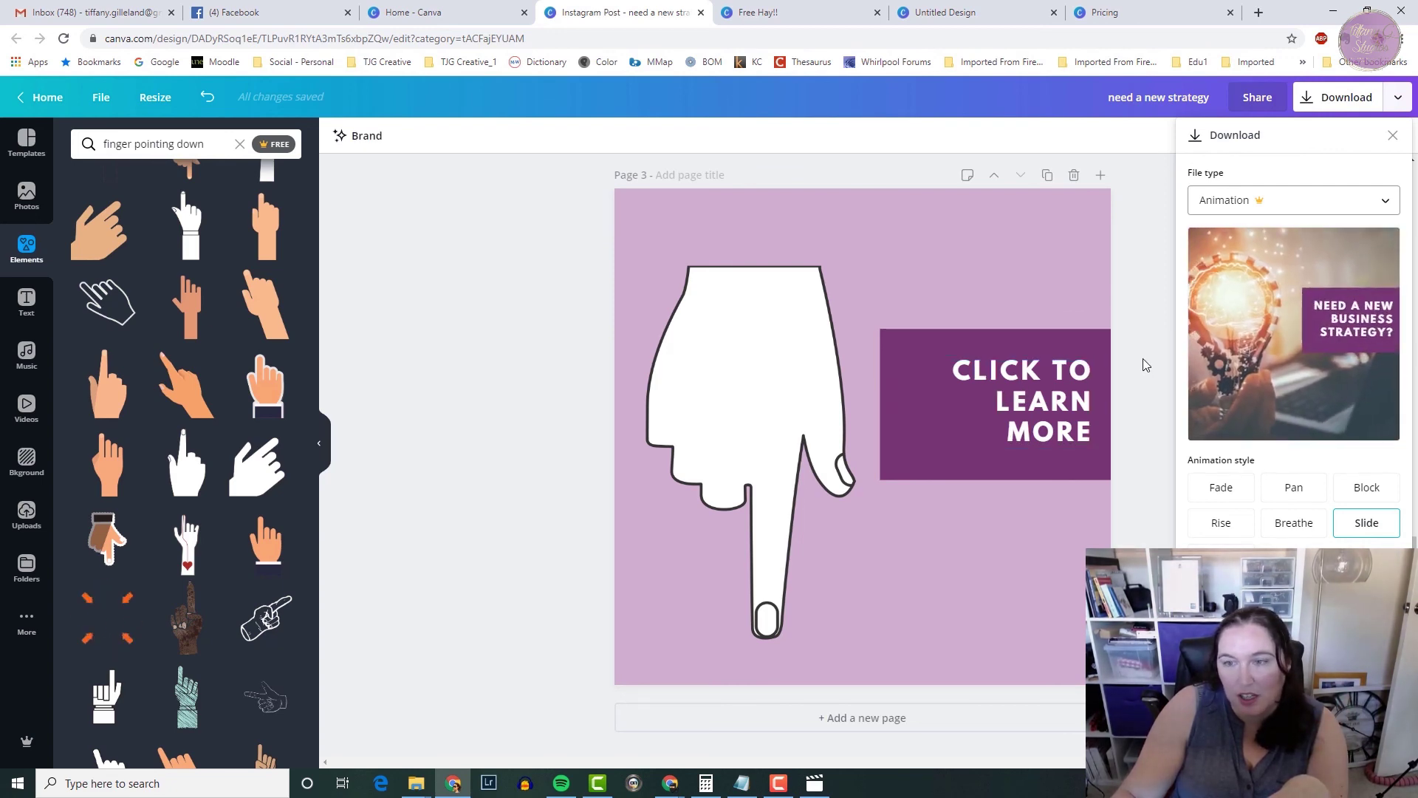
scroll(1143, 359, "up", 5)
scroll(1145, 365, "up", 3)
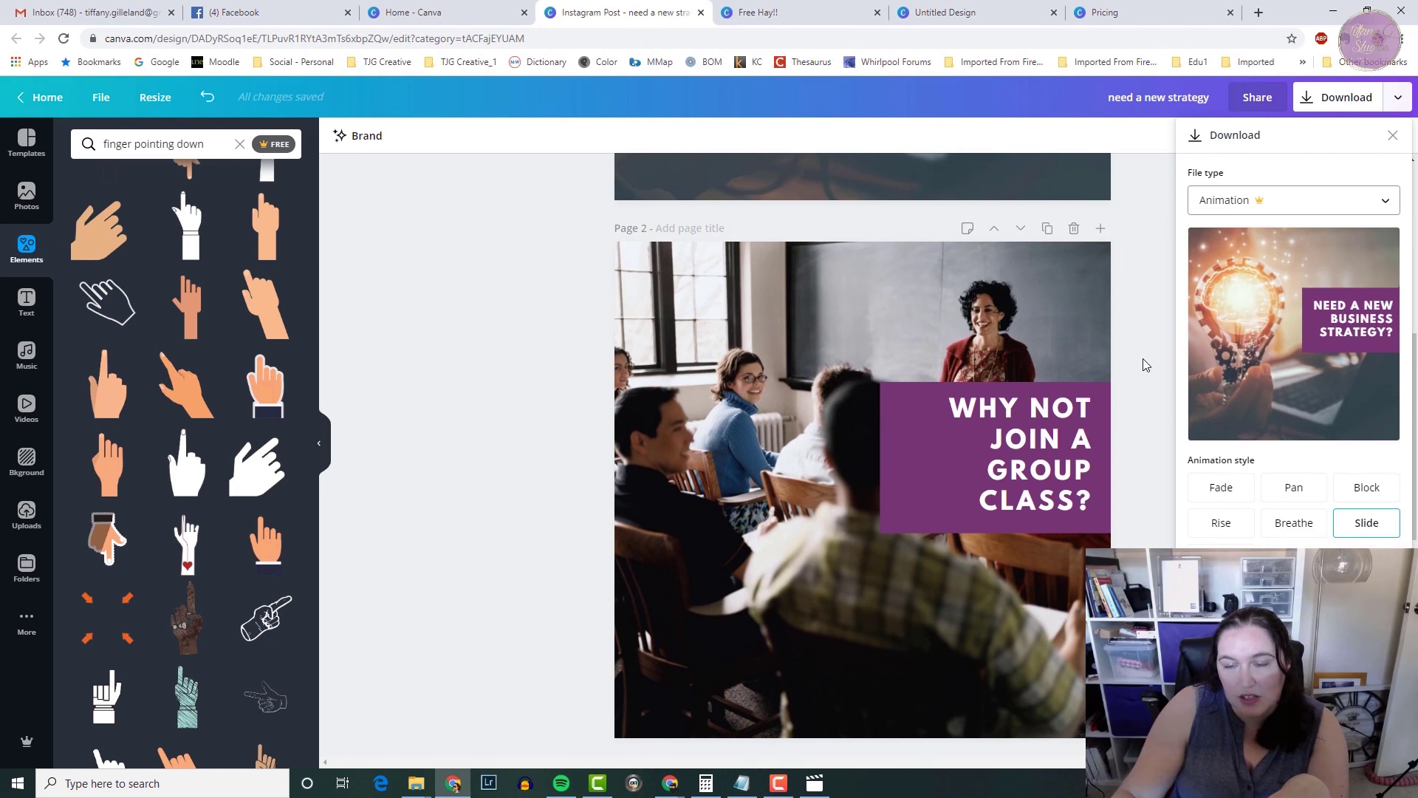
scroll(1145, 364, "down", 4)
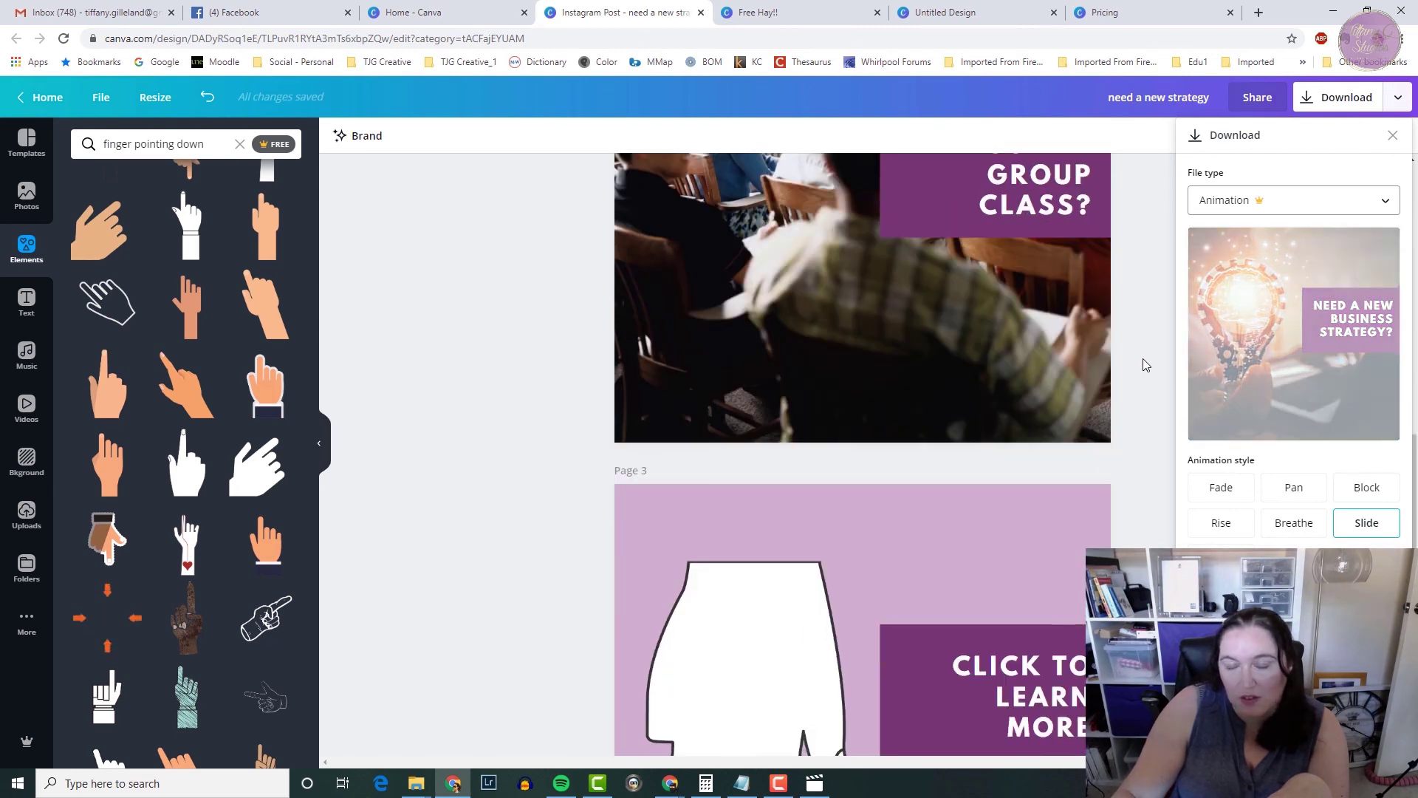
scroll(1146, 365, "up", 3)
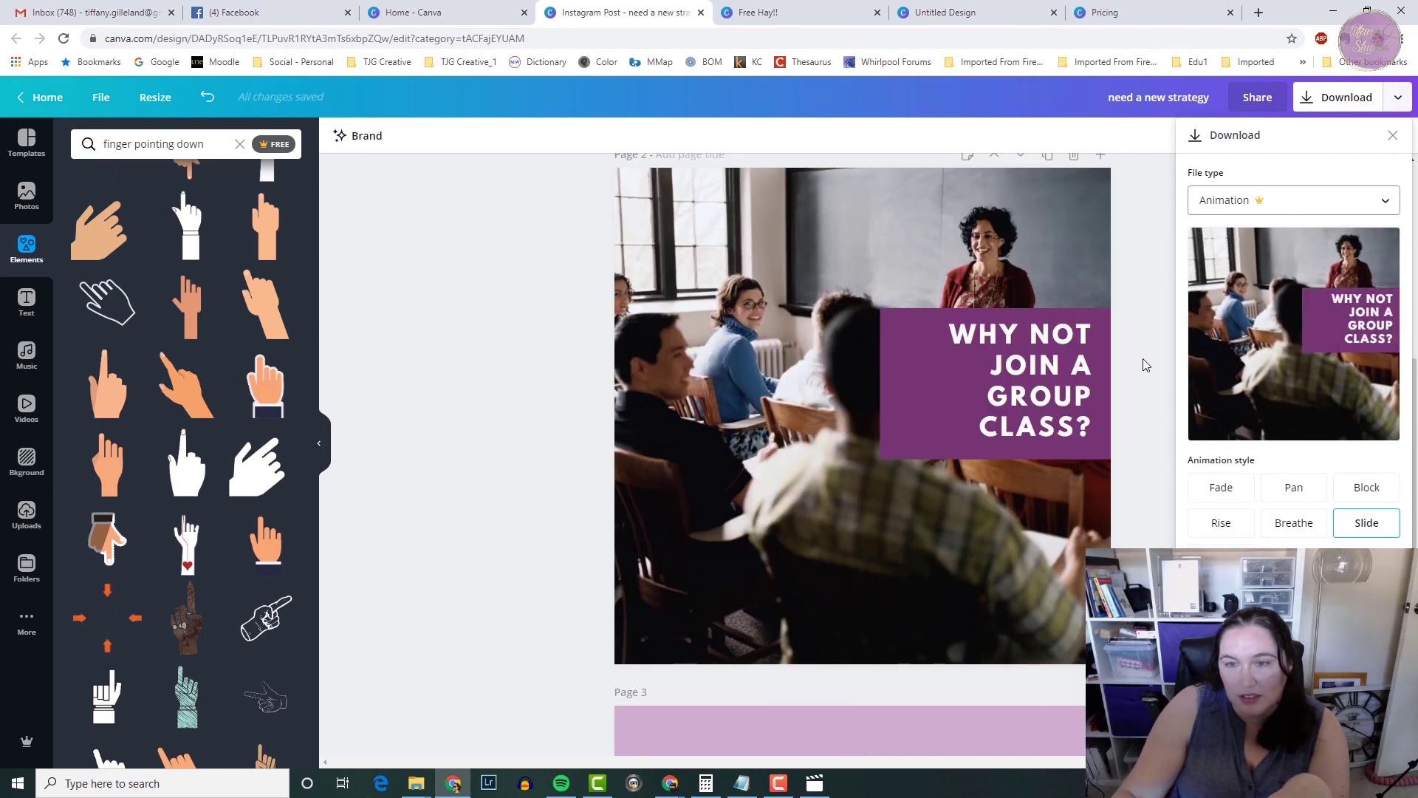
scroll(1143, 361, "down", 5)
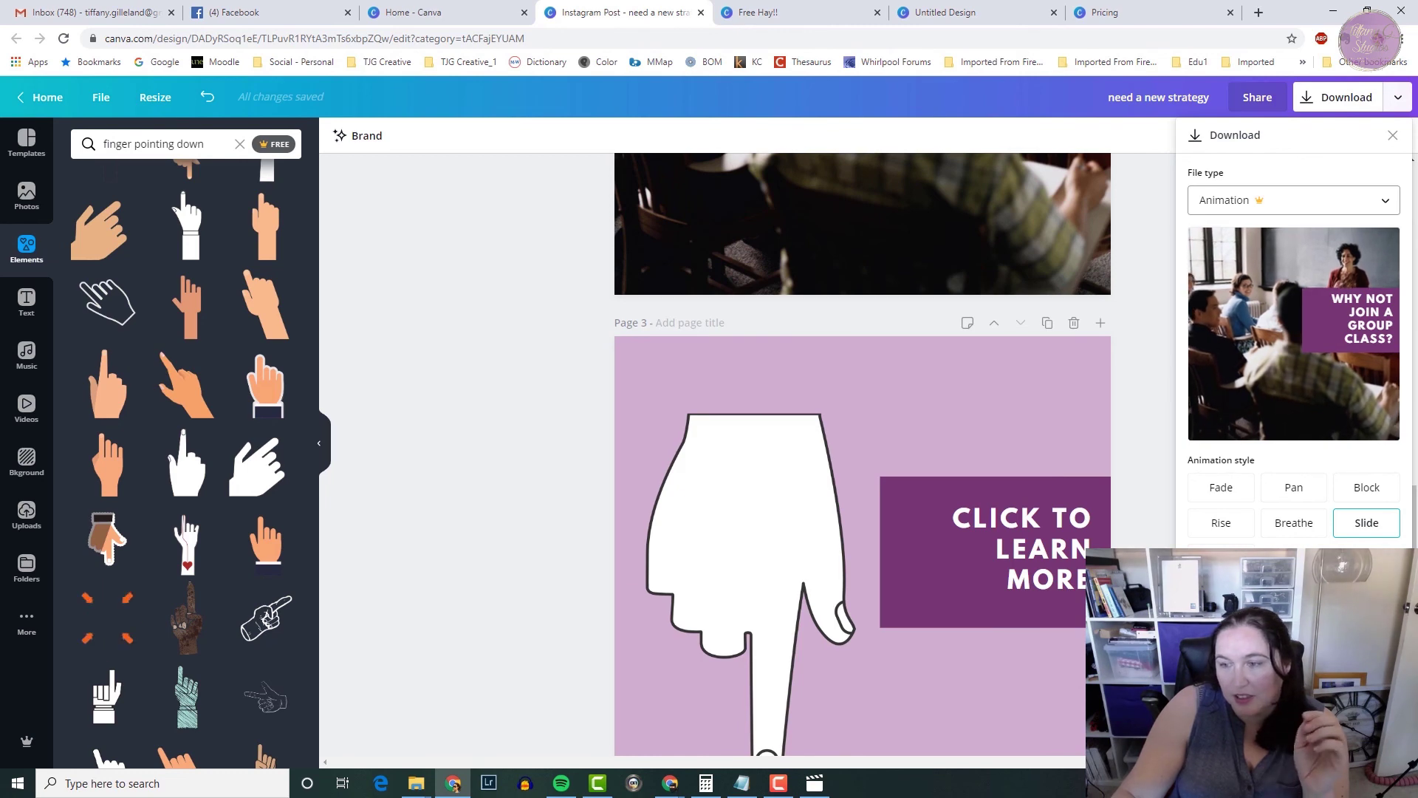